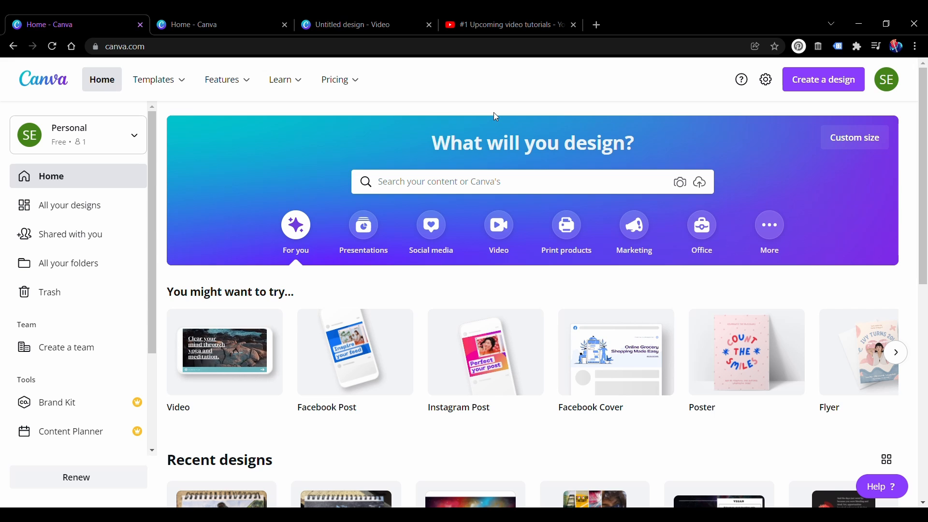
# - Switch to the YouTube video "#1 Upcoming video tutorials" and read its description
pyautogui.scroll(-3, 495, 113)
pyautogui.scroll(2, 498, 116)
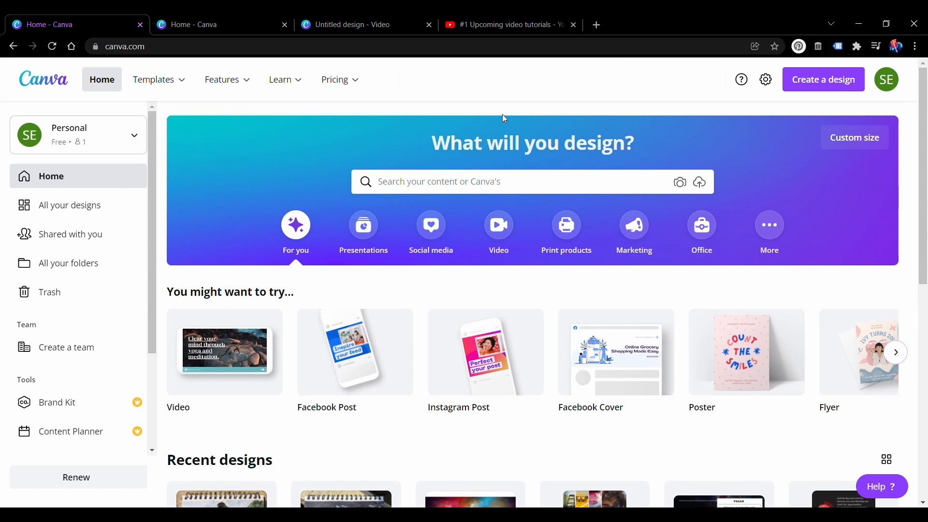
pyautogui.click(489, 27)
pyautogui.scroll(-4, 426, 263)
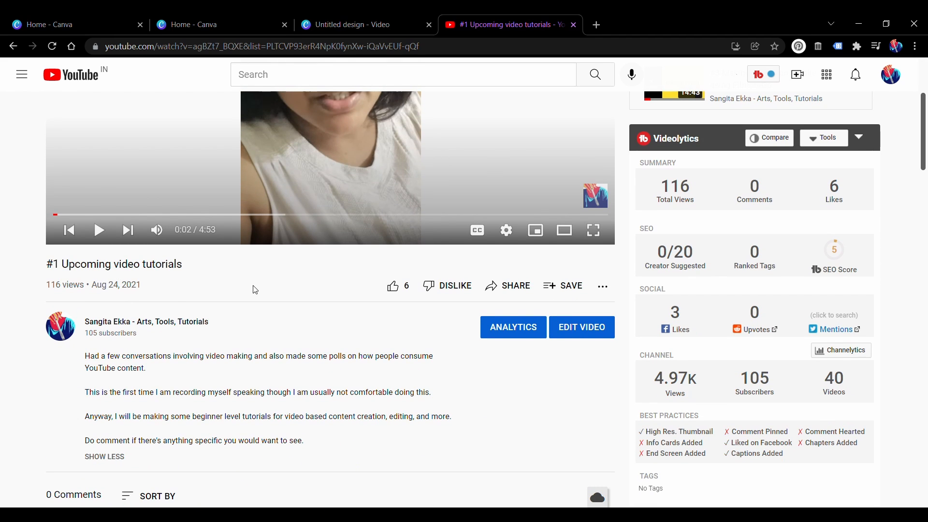
pyautogui.scroll(4, 322, 303)
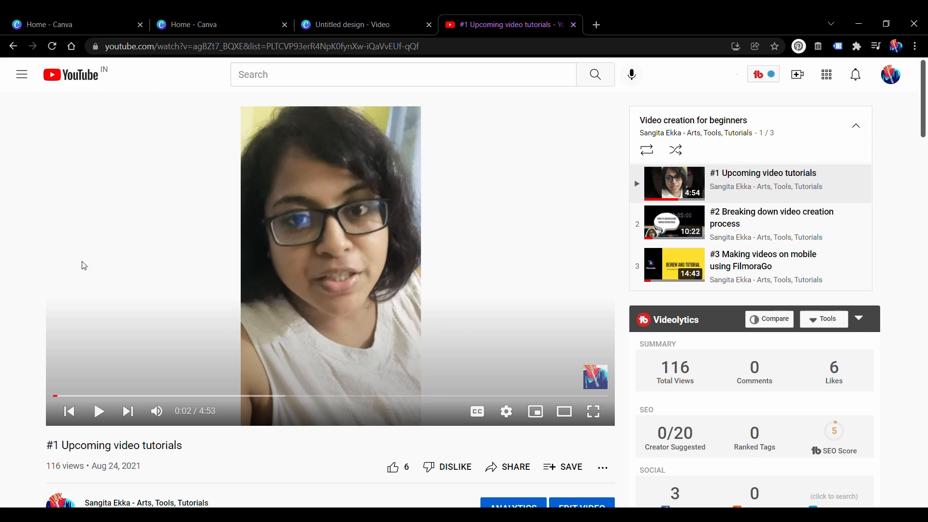
pyautogui.scroll(-3, 279, 367)
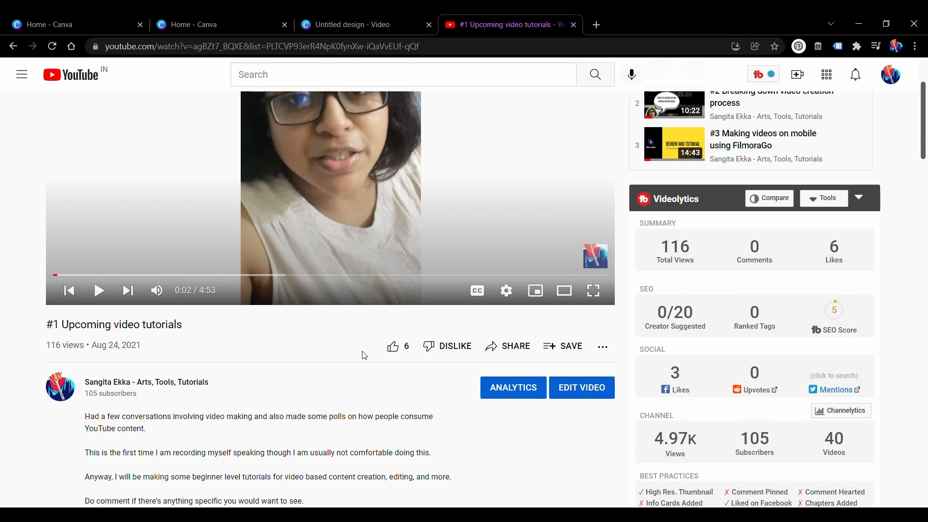
pyautogui.scroll(3, 364, 356)
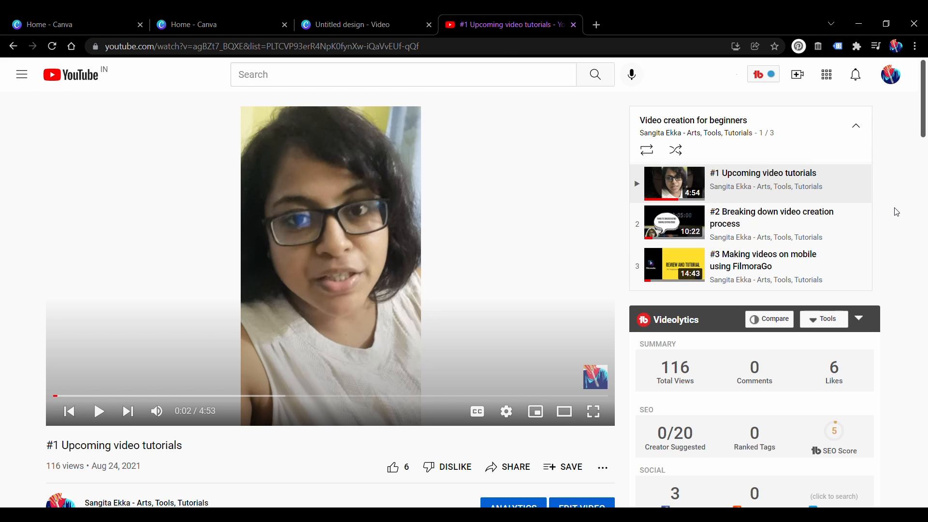
# - Review the videos in the "Video creation for beginners" playlist on YouTube
pyautogui.click(135, 19)
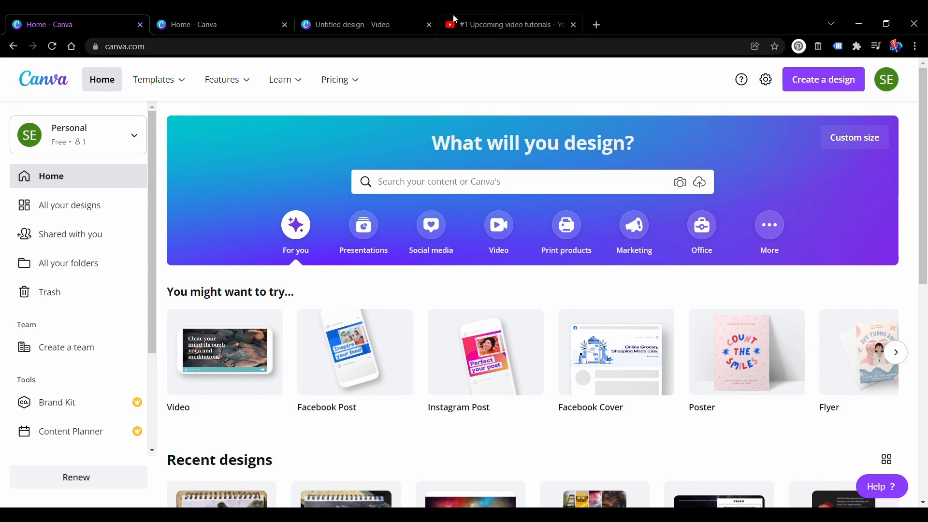
pyautogui.click(534, 21)
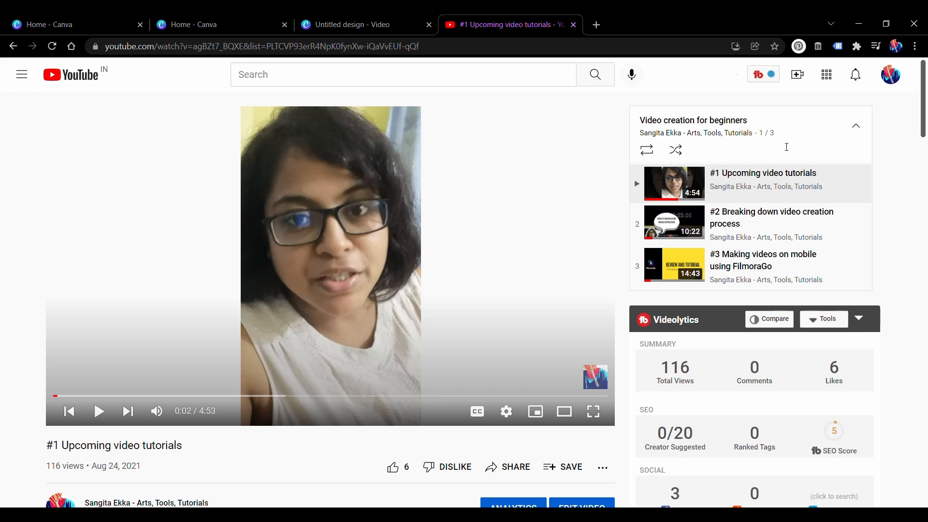
pyautogui.scroll(-1, 889, 220)
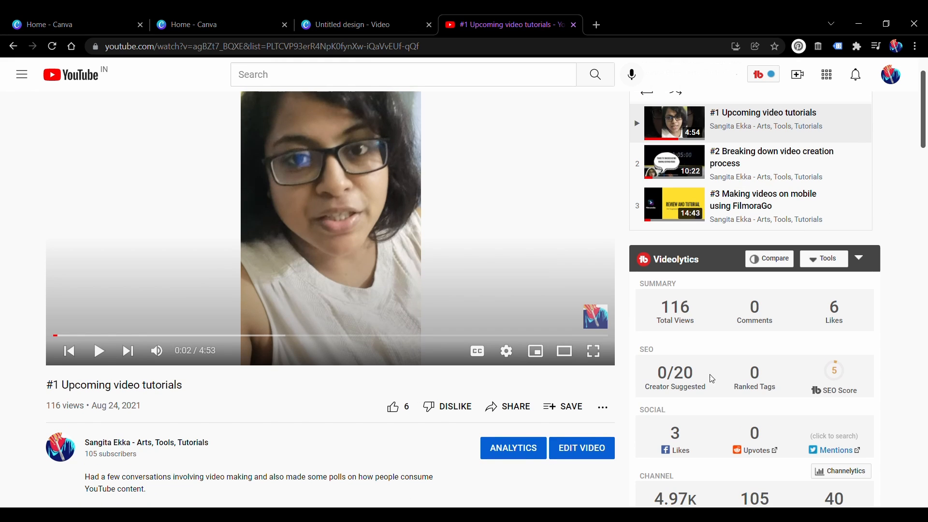
pyautogui.scroll(1, 435, 336)
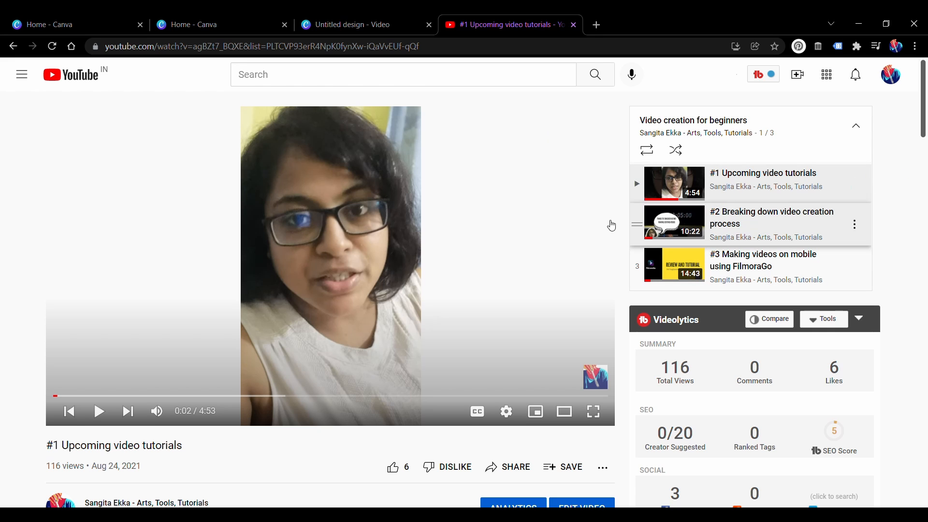
# - Switch to the Canva home page and survey its layout from the search banner down to the recent designs
pyautogui.click(65, 19)
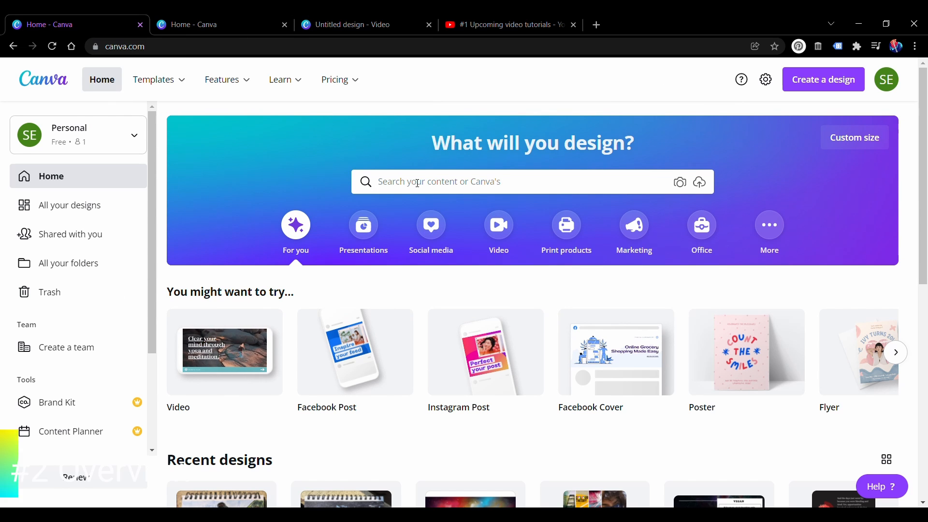
pyautogui.scroll(-4, 529, 156)
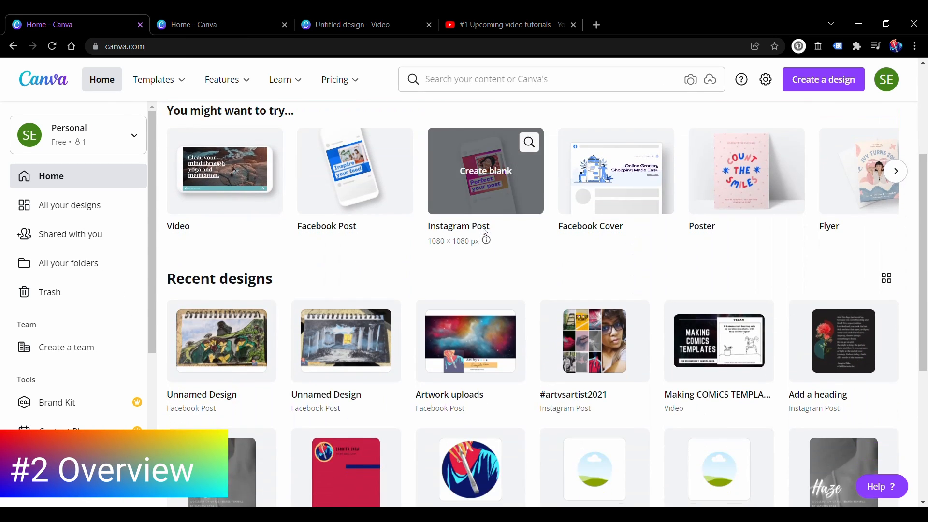
pyautogui.scroll(4, 482, 232)
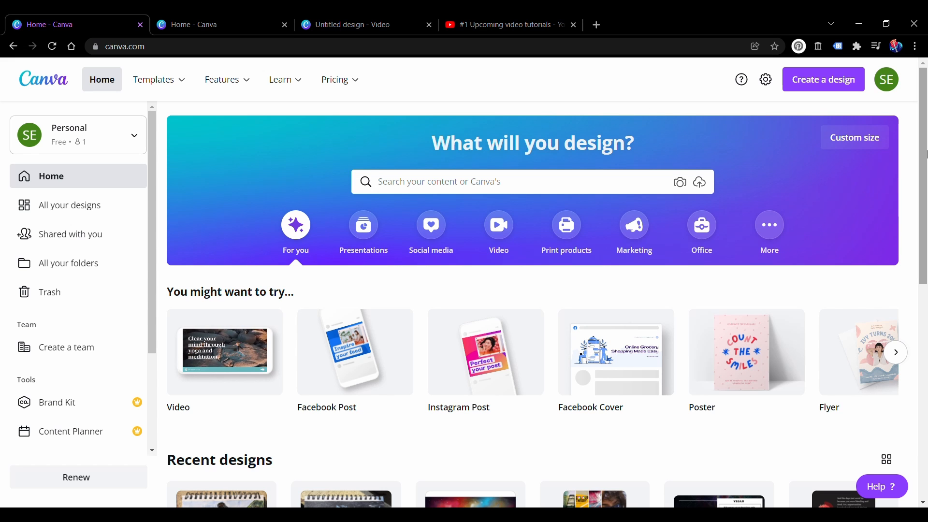
pyautogui.moveTo(926, 153); pyautogui.dragTo(926, 190)
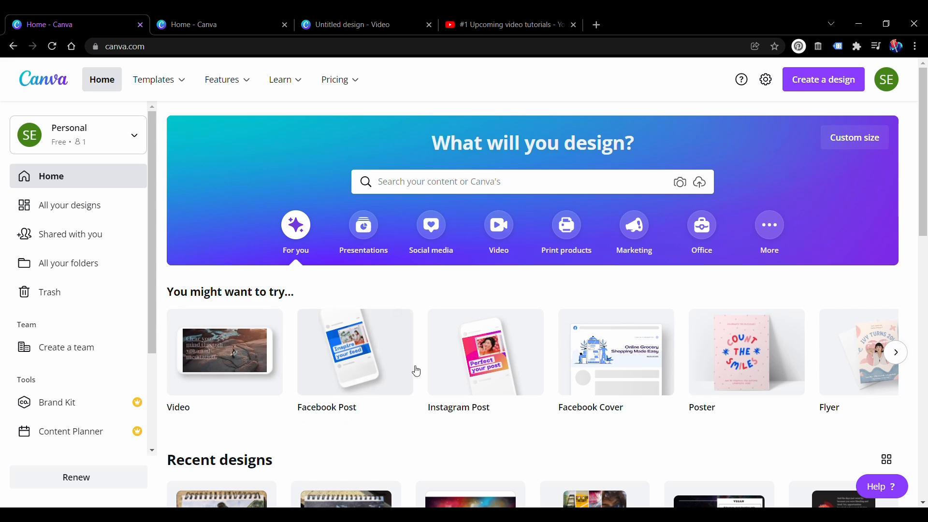
pyautogui.scroll(-1, 571, 143)
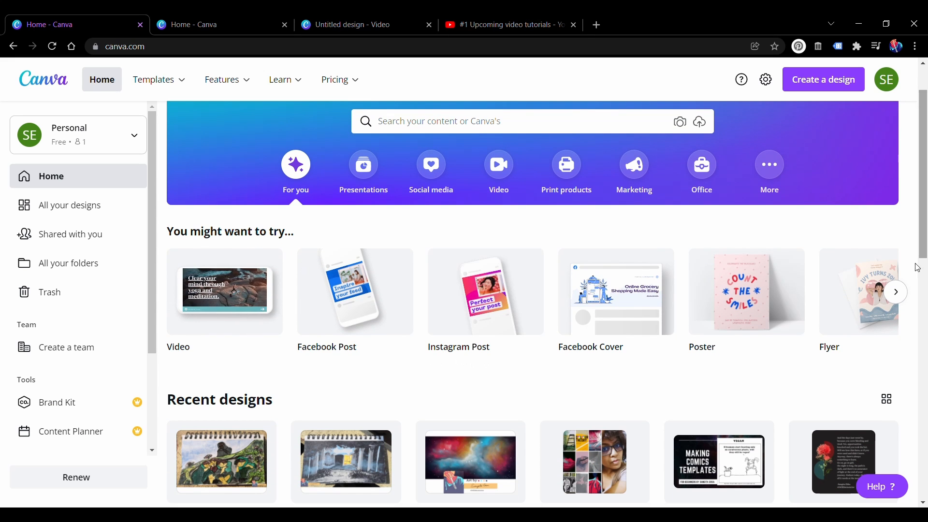
pyautogui.moveTo(926, 161); pyautogui.dragTo(927, 173)
pyautogui.scroll(-2, 926, 173)
pyautogui.scroll(4, 927, 265)
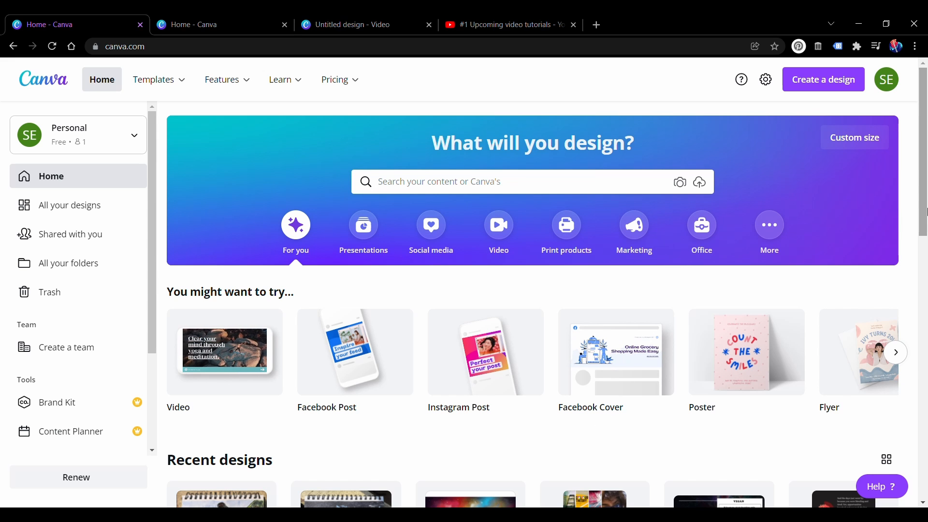
pyautogui.scroll(-1, 926, 211)
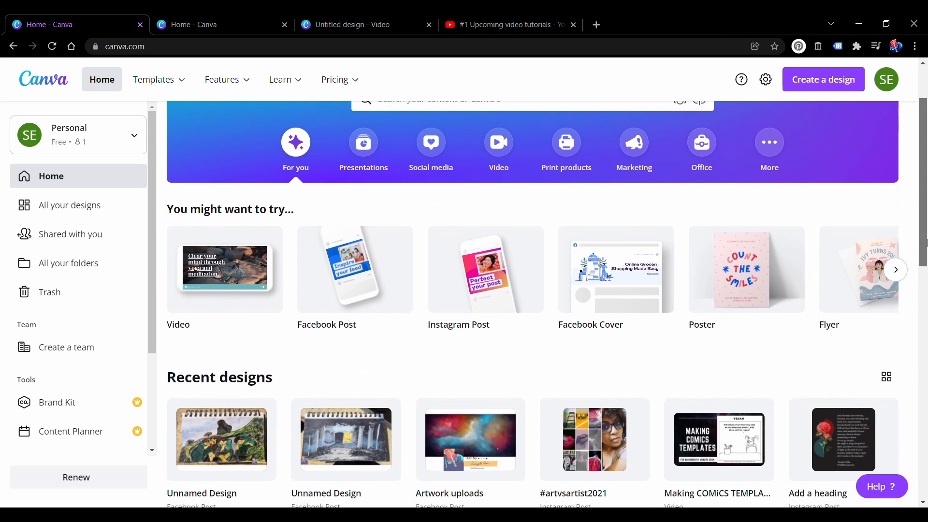
pyautogui.scroll(2, 927, 212)
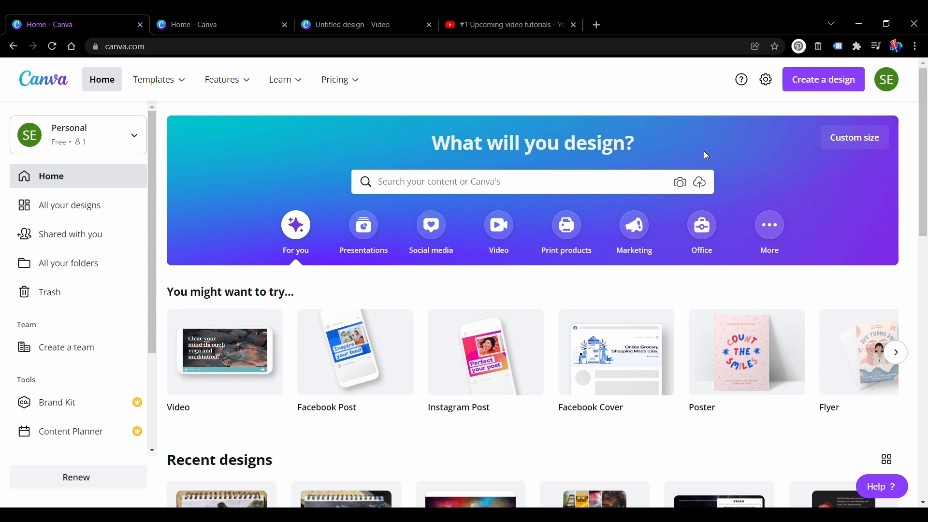
# - Examine the Features overview and the home page's side navigation entries
pyautogui.moveTo(226, 80)
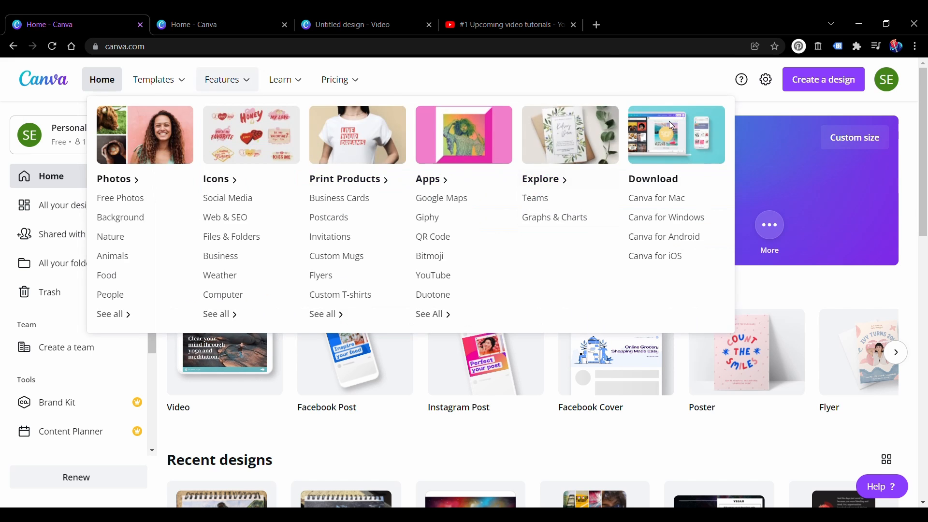
pyautogui.moveTo(770, 379)
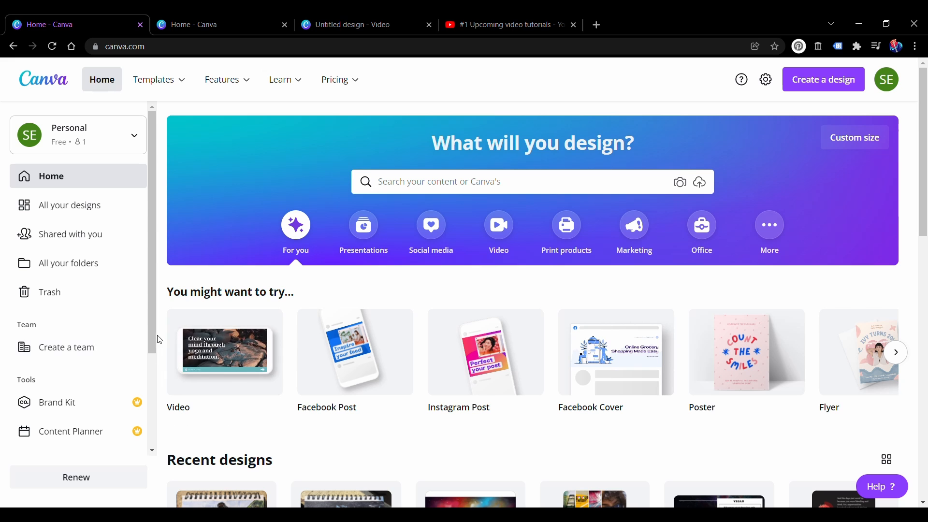
pyautogui.scroll(-2, 150, 320)
pyautogui.scroll(2, 154, 311)
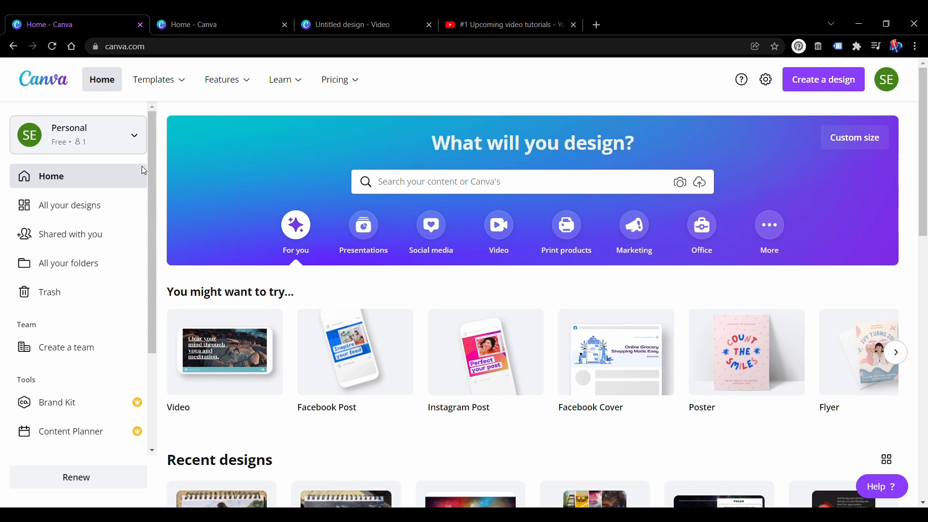
pyautogui.moveTo(153, 128)
pyautogui.mouseDown()
pyautogui.moveTo(154, 142)
pyautogui.moveTo(154, 131)
pyautogui.mouseUp()
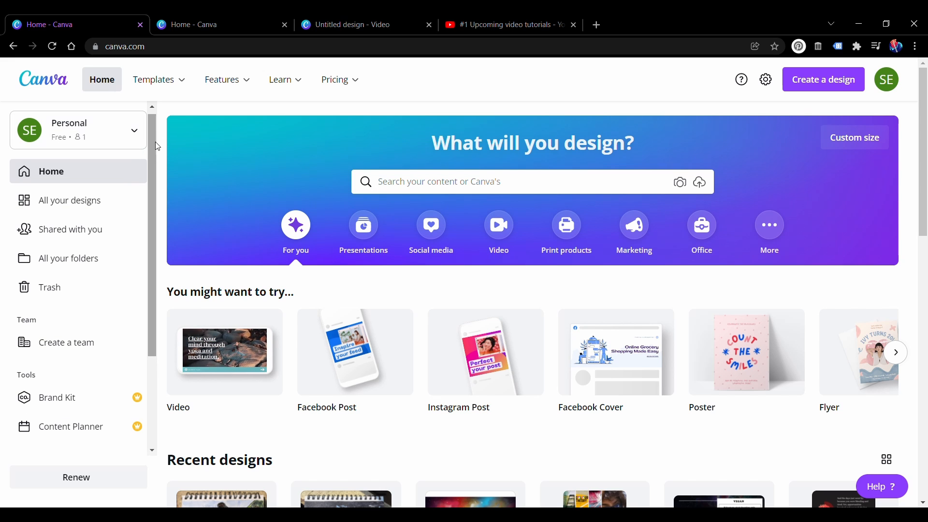
pyautogui.moveTo(156, 138); pyautogui.dragTo(165, 121)
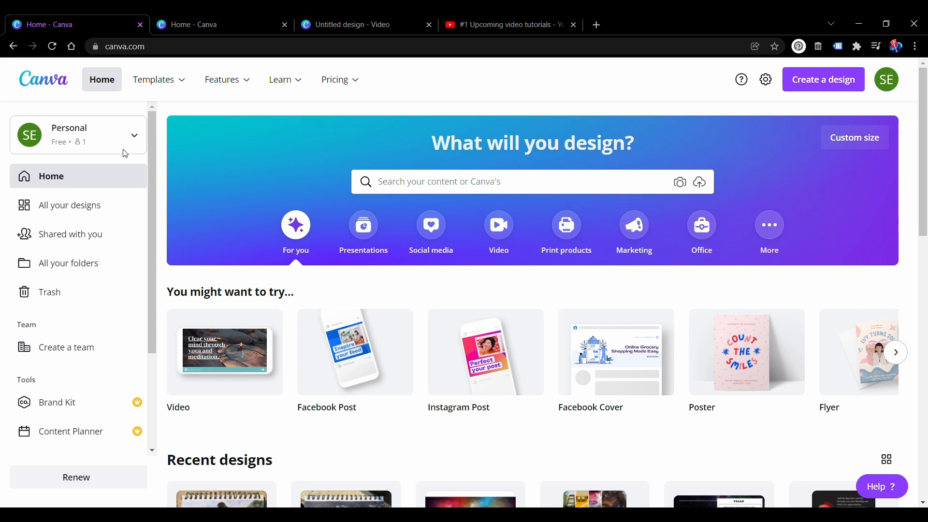
pyautogui.moveTo(281, 85)
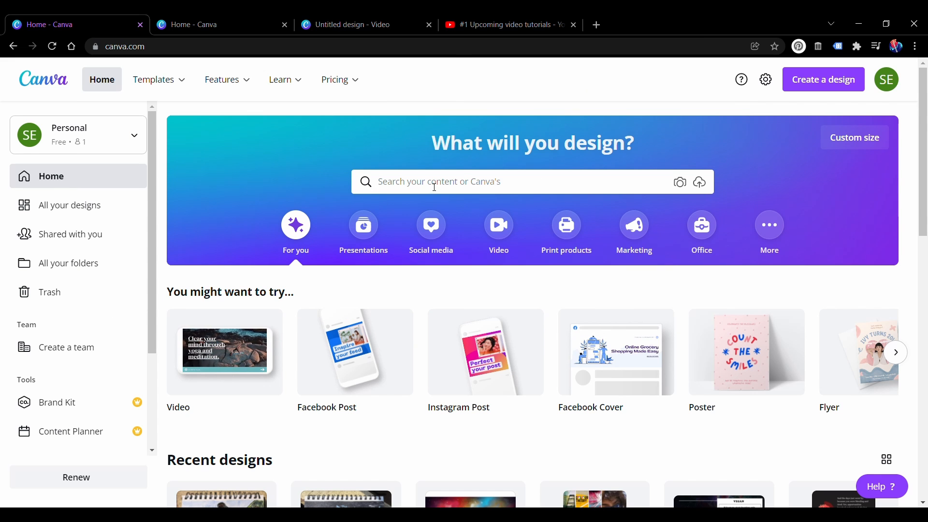
# - Examine the suggested design formats and the recent designs on the home page
pyautogui.scroll(-3, 458, 233)
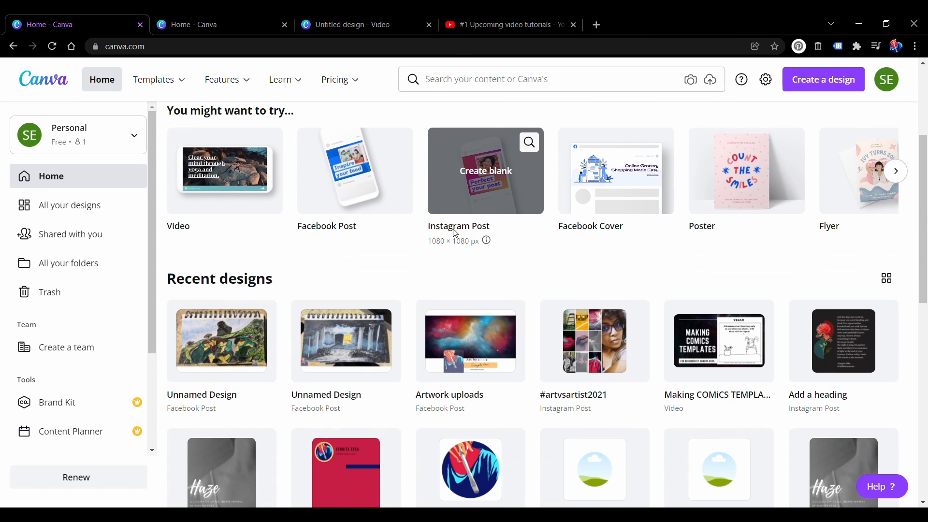
pyautogui.scroll(3, 397, 283)
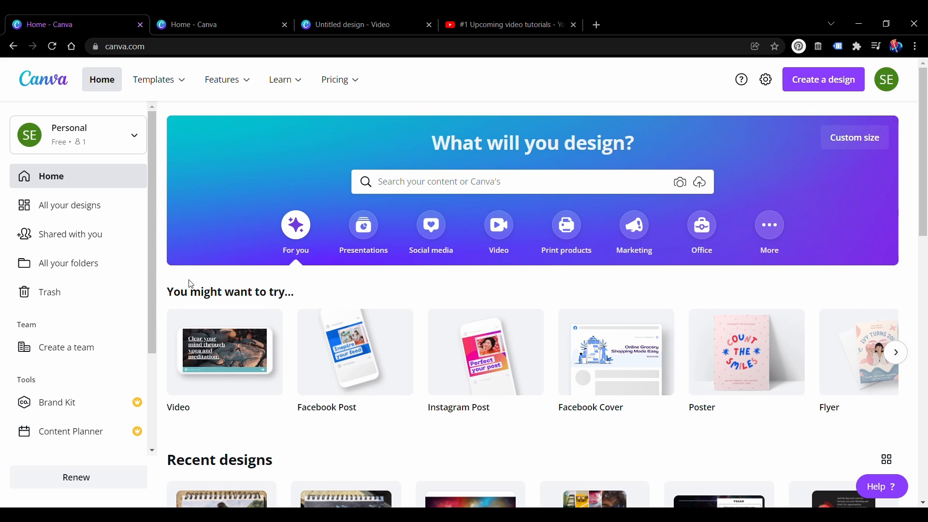
pyautogui.scroll(-1, 315, 259)
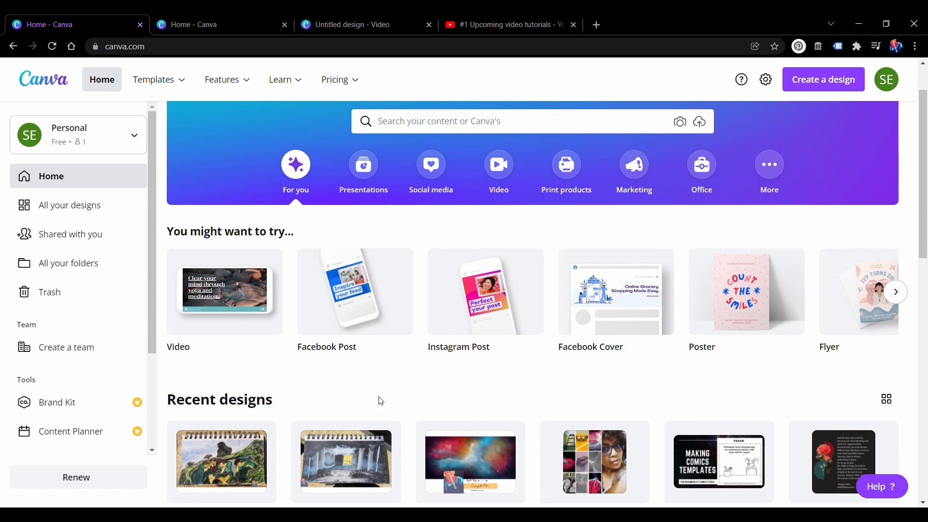
pyautogui.scroll(-1, 925, 116)
pyautogui.scroll(2, 925, 96)
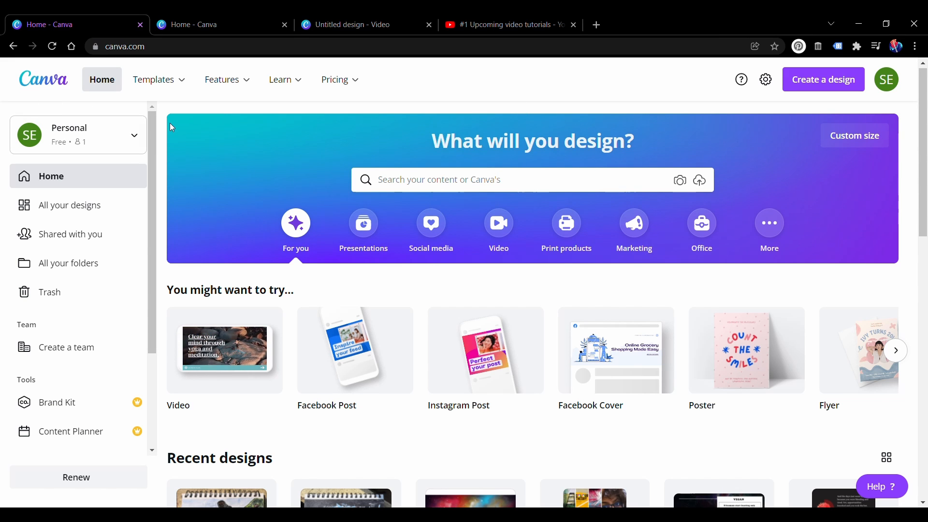
pyautogui.scroll(-2, 162, 149)
pyautogui.scroll(2, 161, 149)
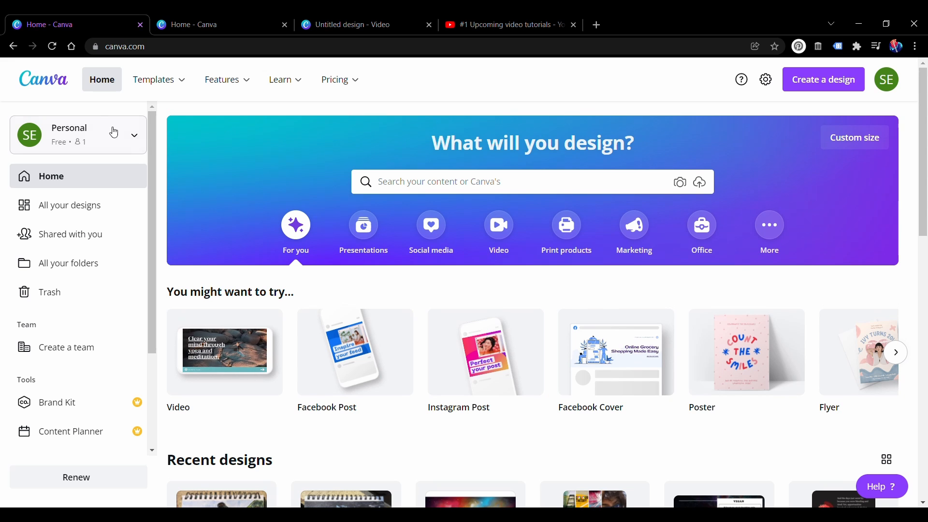
pyautogui.scroll(-3, 175, 196)
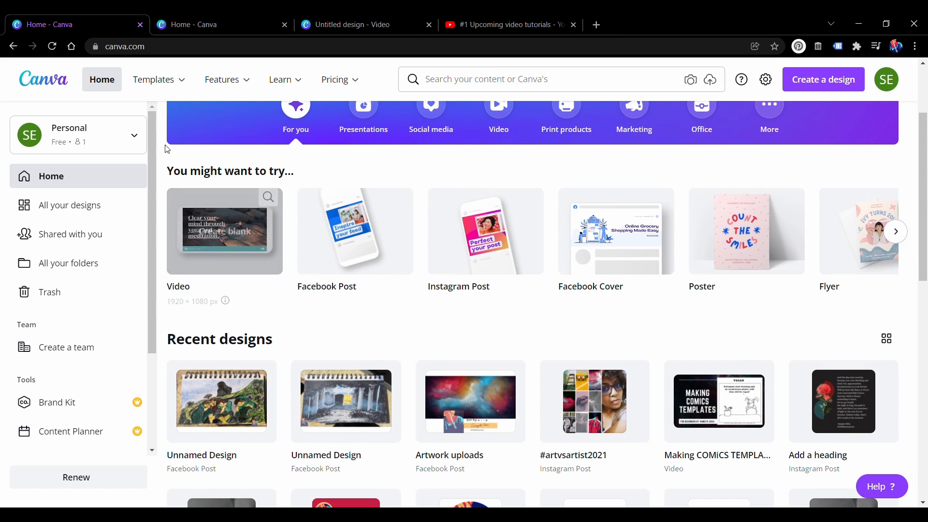
pyautogui.scroll(3, 648, 203)
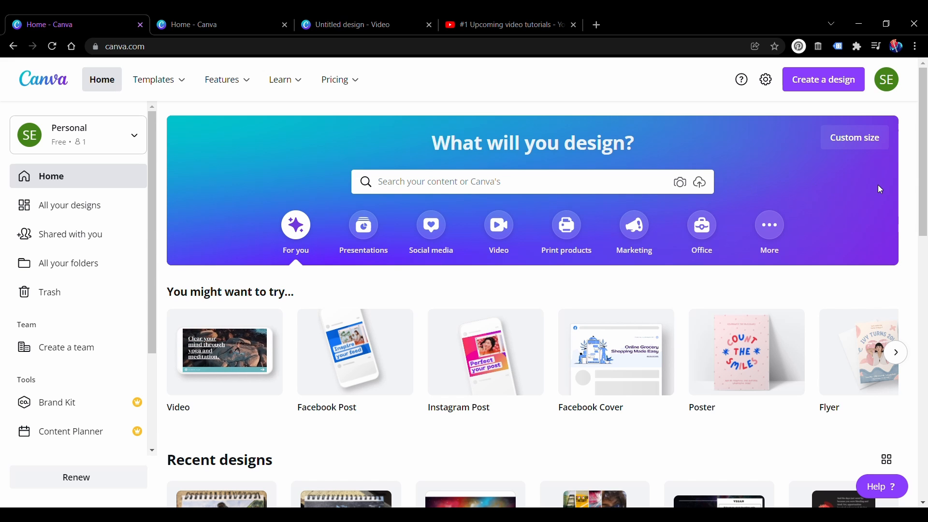
pyautogui.moveTo(925, 176)
pyautogui.mouseDown()
pyautogui.moveTo(925, 235)
pyautogui.moveTo(926, 179)
pyautogui.mouseUp()
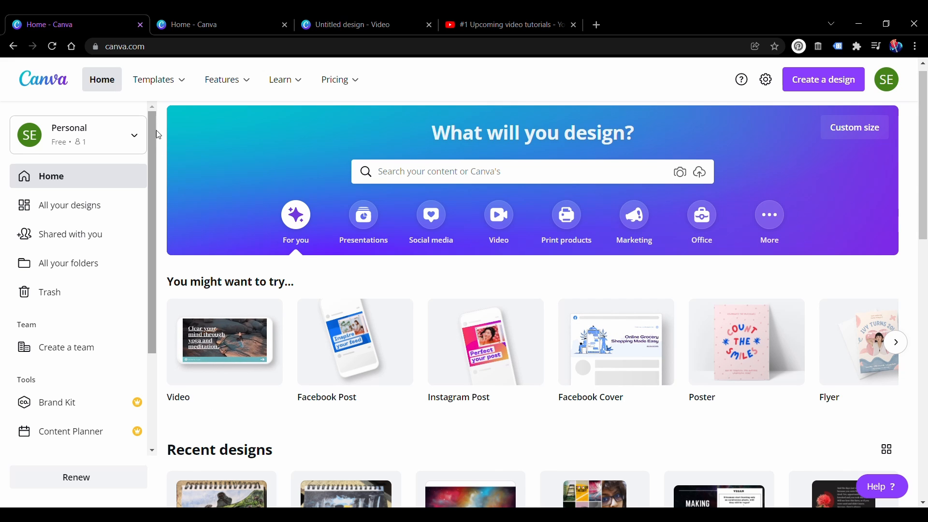
pyautogui.scroll(-1, 156, 199)
pyautogui.scroll(1, 157, 199)
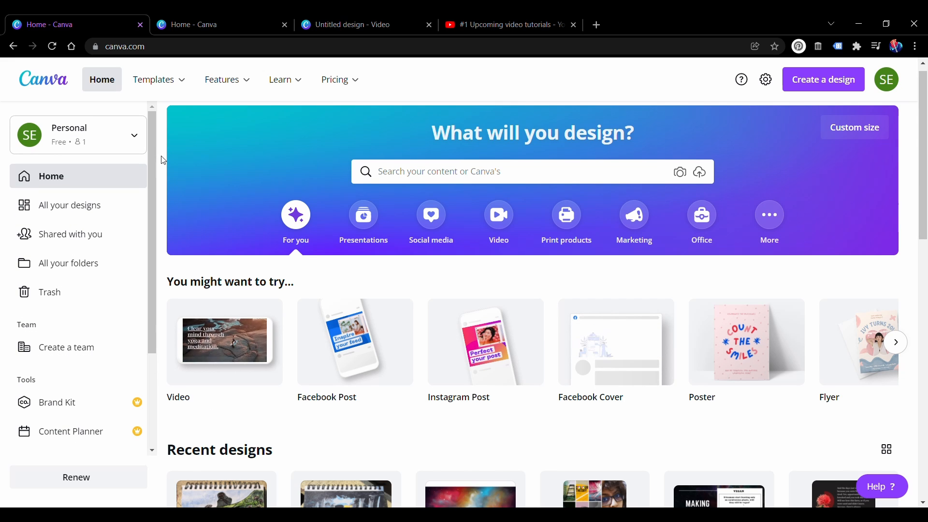
pyautogui.moveTo(243, 91)
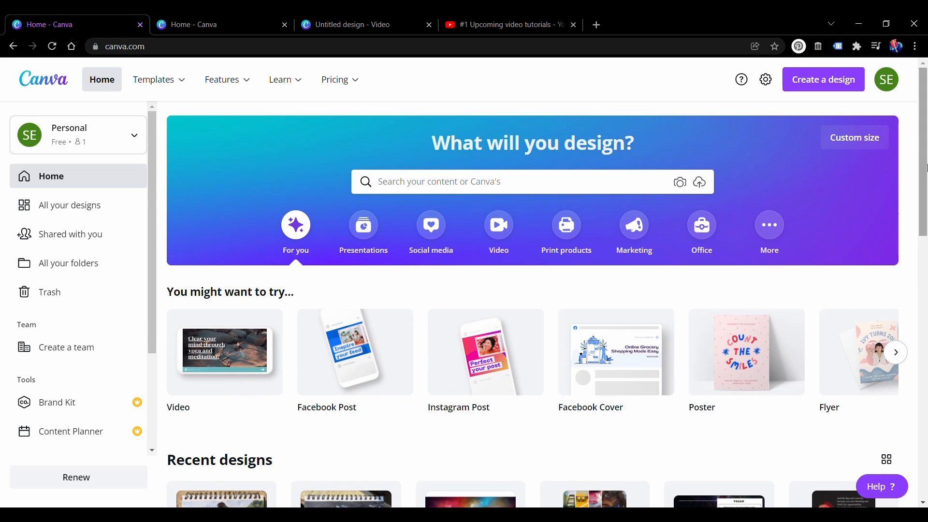
pyautogui.scroll(-1, 216, 222)
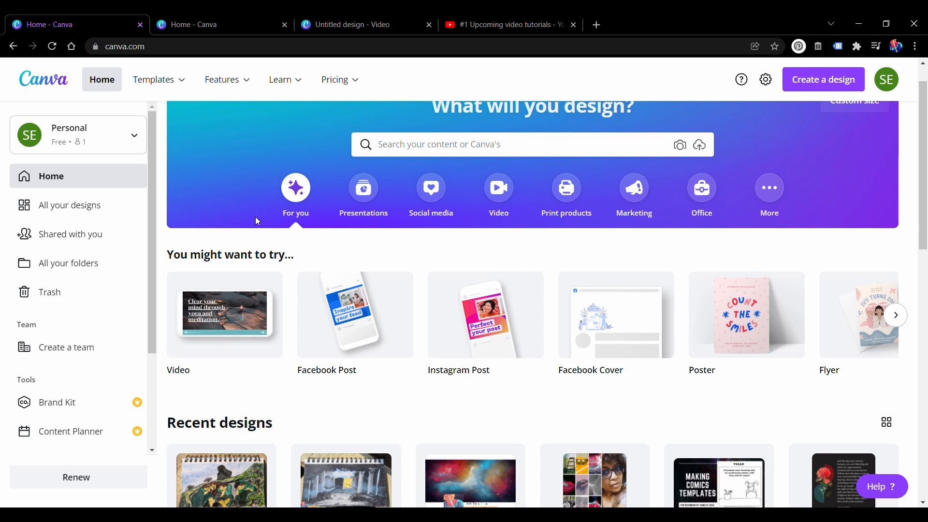
pyautogui.scroll(-1, 255, 217)
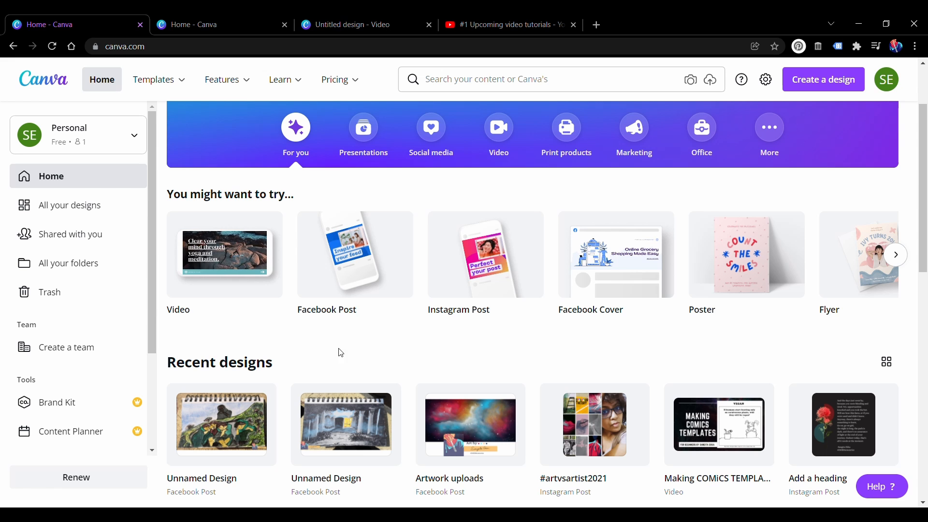
# - Examine the recent designs on the home page, including their names and design types
pyautogui.scroll(-2, 191, 287)
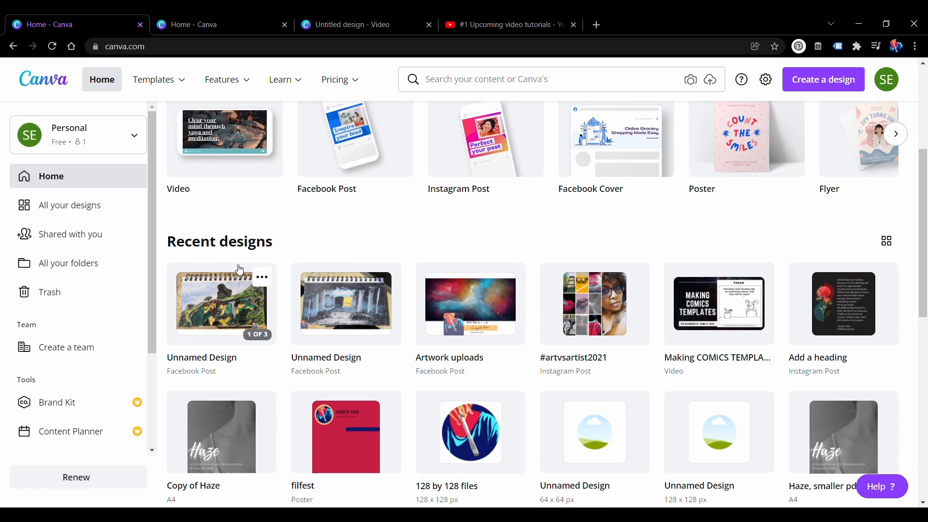
pyautogui.scroll(-5, 413, 372)
pyautogui.scroll(-4, 412, 374)
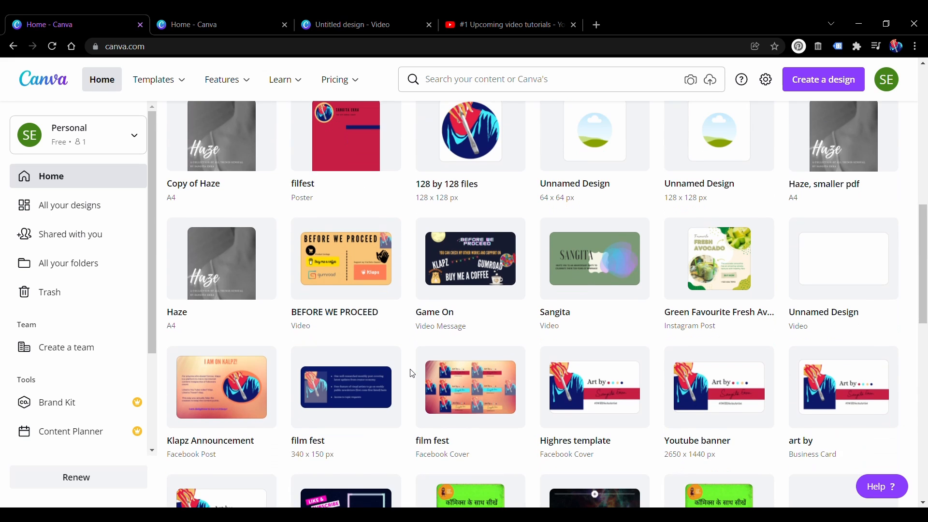
pyautogui.scroll(1, 412, 373)
pyautogui.scroll(4, 412, 374)
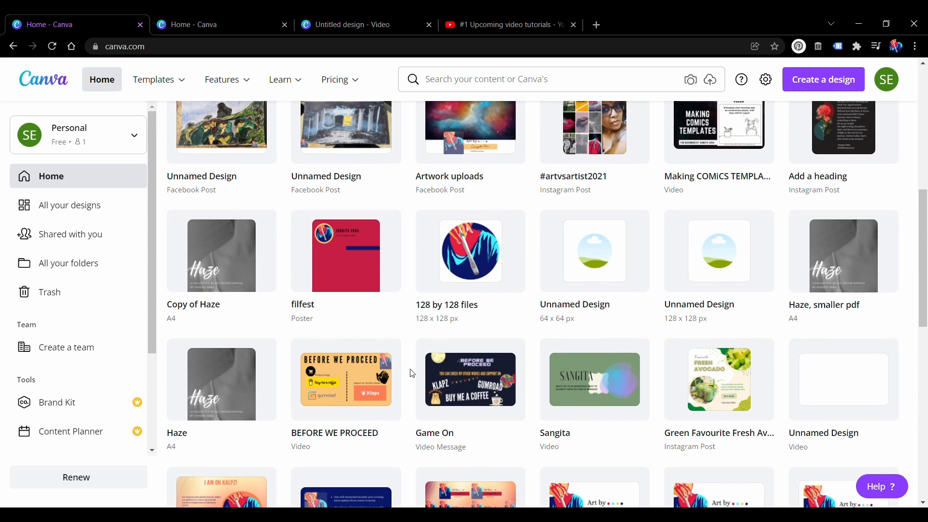
pyautogui.scroll(1, 412, 373)
pyautogui.scroll(1, 448, 384)
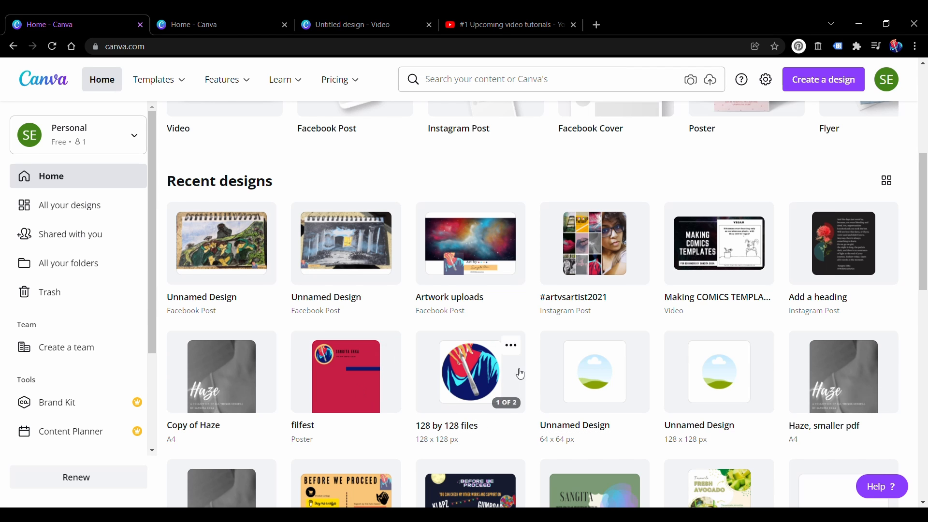
pyautogui.scroll(-2, 521, 374)
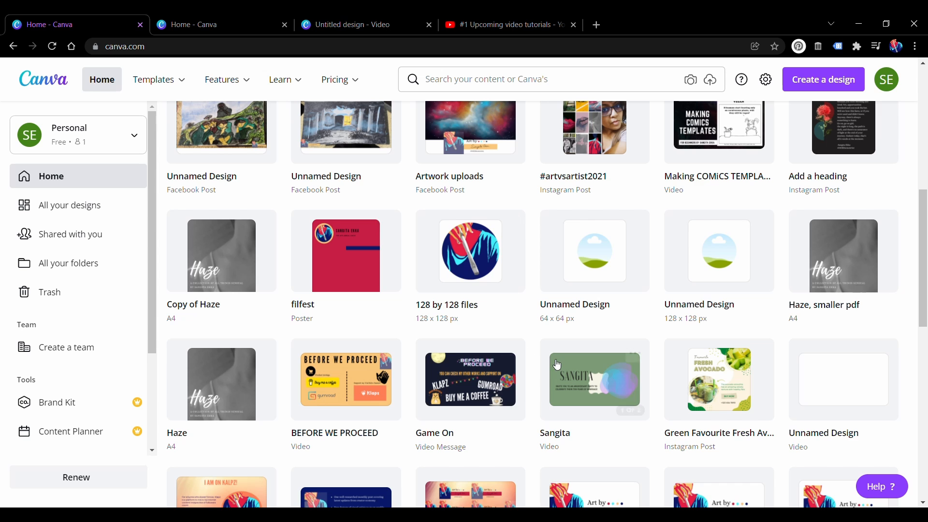
pyautogui.scroll(2, 557, 365)
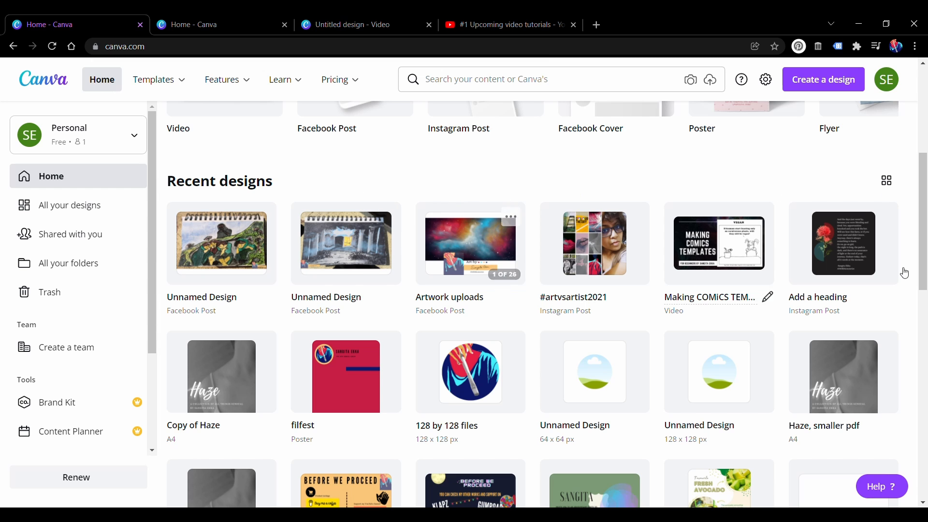
pyautogui.scroll(1, 546, 223)
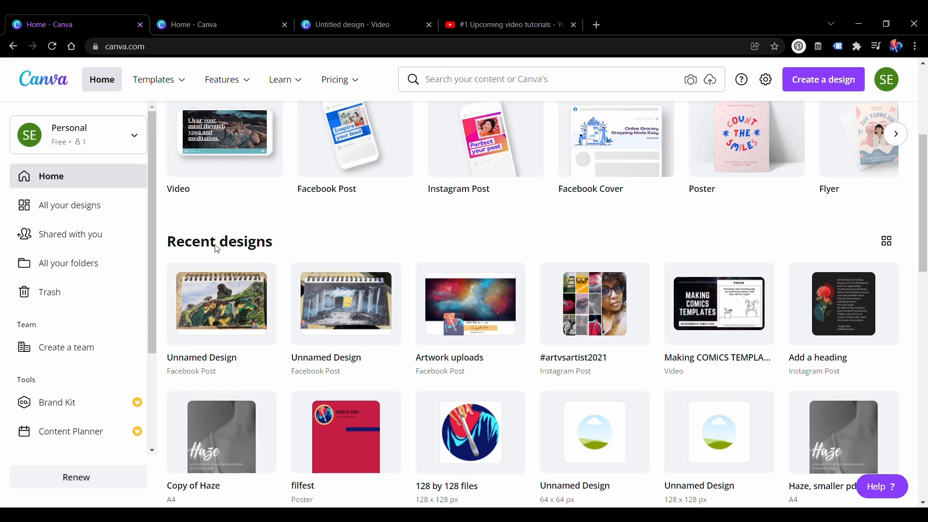
pyautogui.scroll(1, 411, 266)
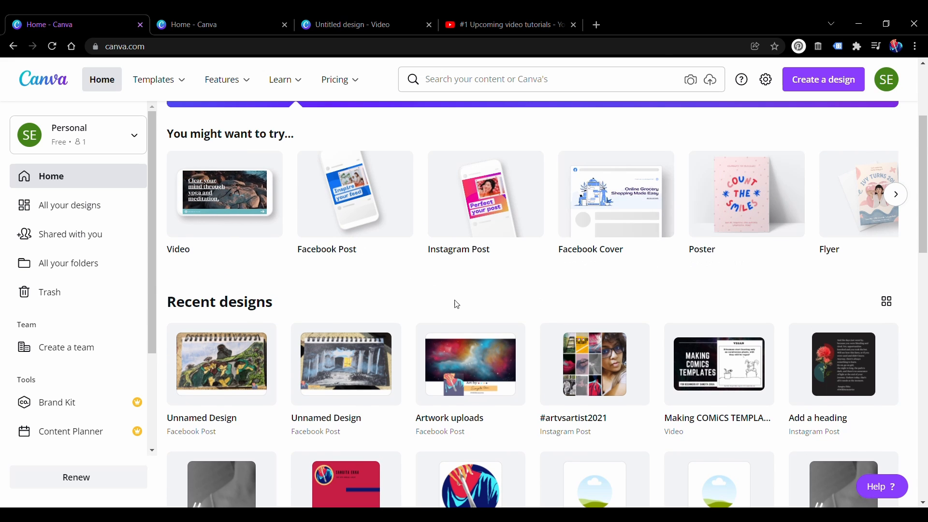
# - Examine the range of suggested design formats, from Video and Facebook Post through to Brochure and Infographic
pyautogui.click(896, 194)
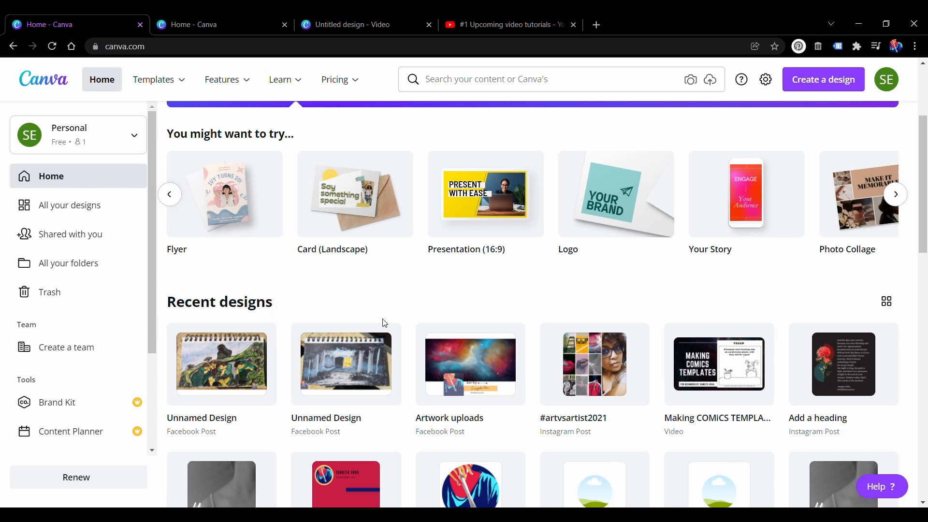
pyautogui.scroll(-1, 386, 319)
pyautogui.scroll(3, 400, 323)
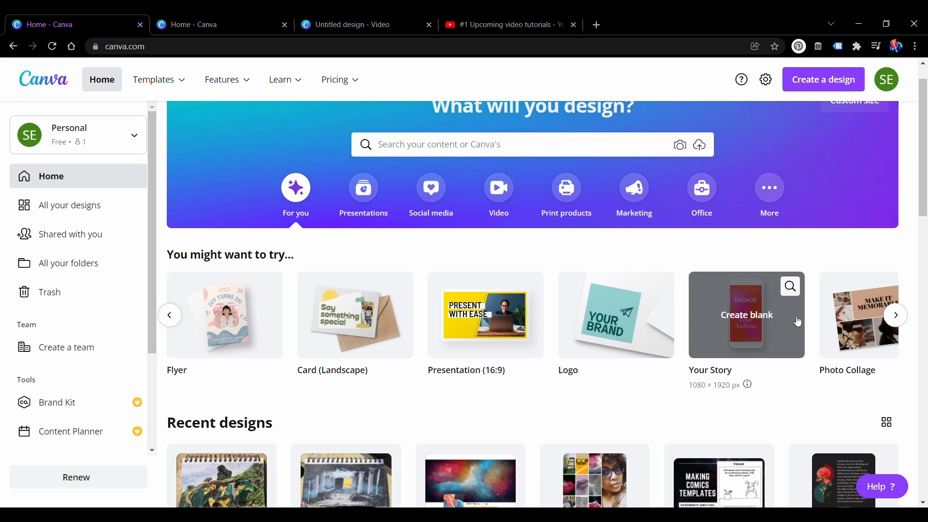
pyautogui.click(174, 321)
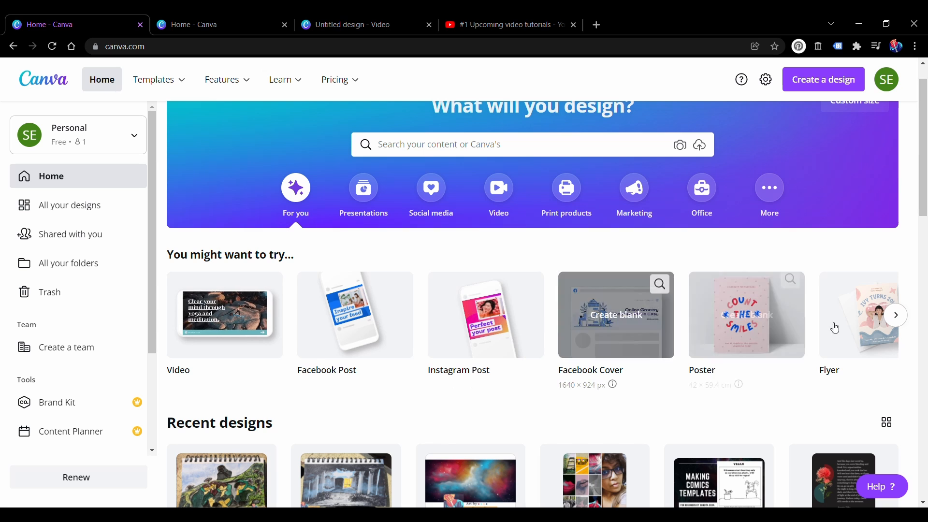
pyautogui.click(897, 315)
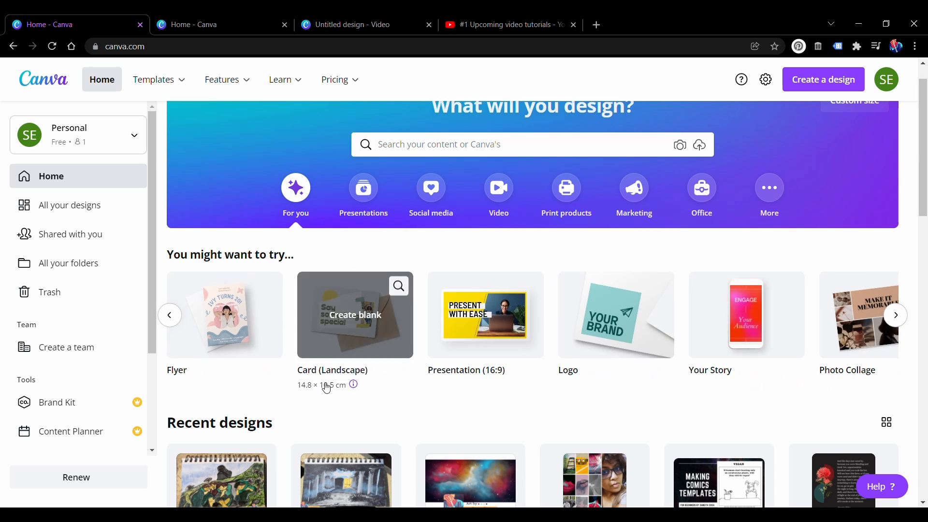
pyautogui.click(897, 315)
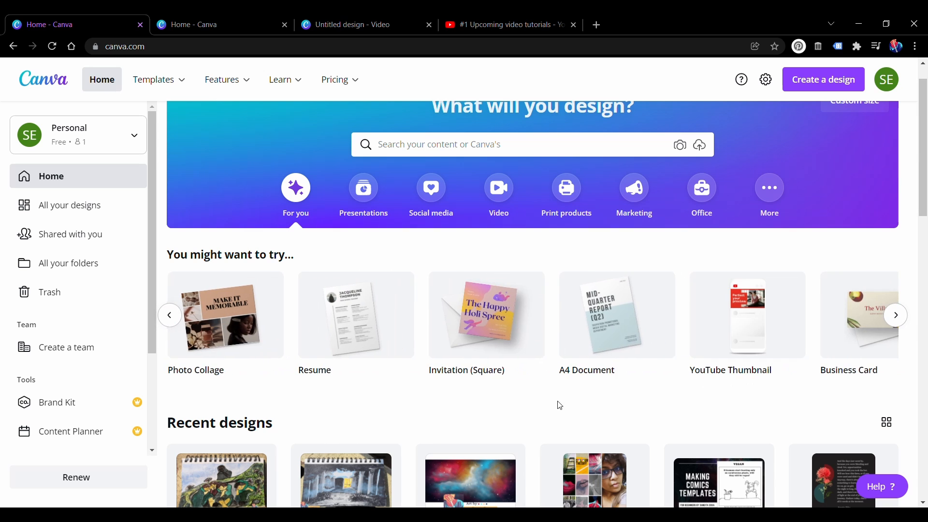
pyautogui.click(906, 321)
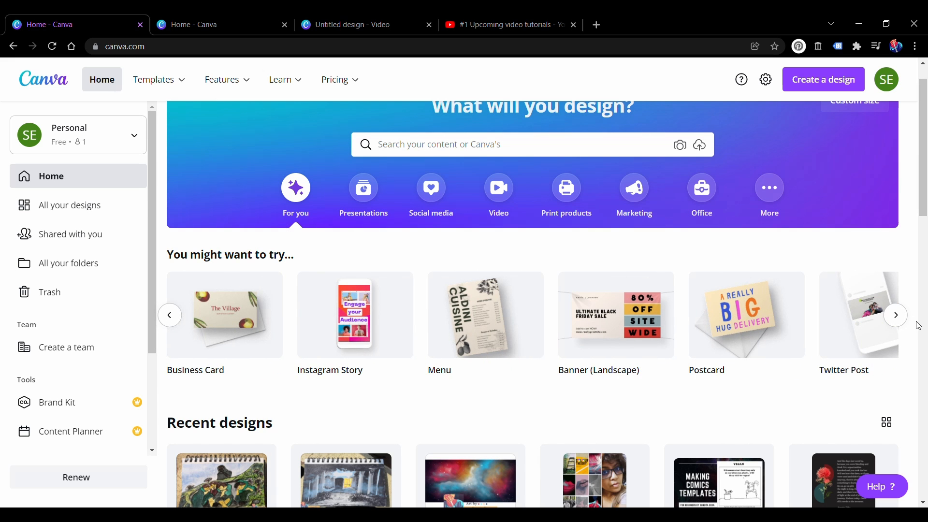
pyautogui.click(896, 316)
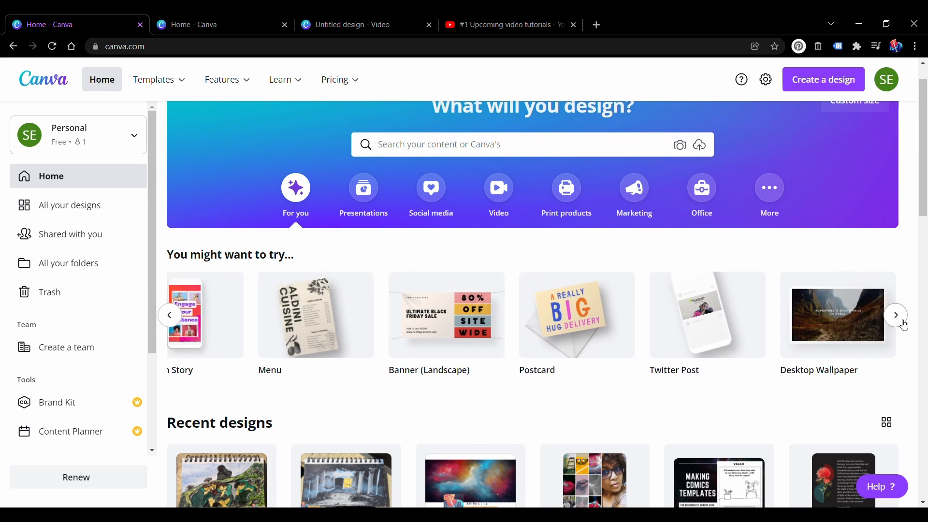
pyautogui.click(896, 315)
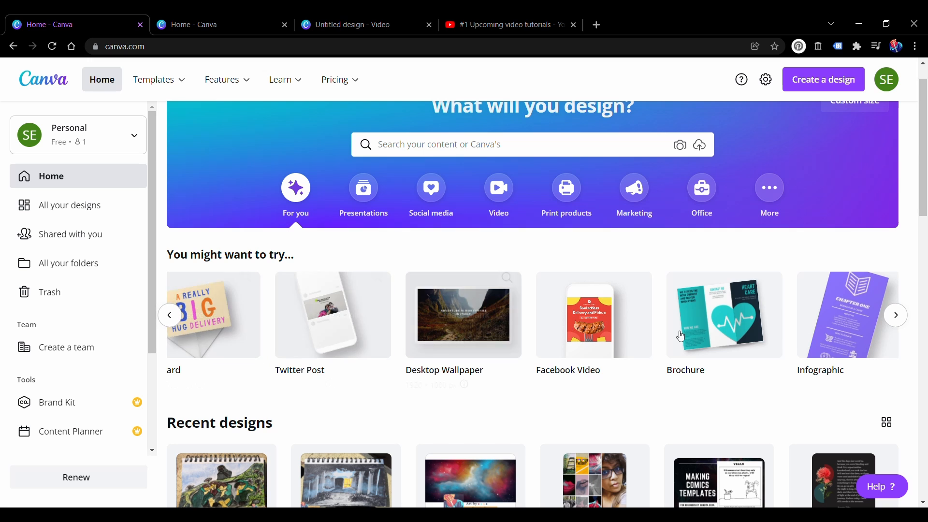
# - Create a blank Facebook Post from the suggested formats and bring the new design into view
pyautogui.click(180, 322)
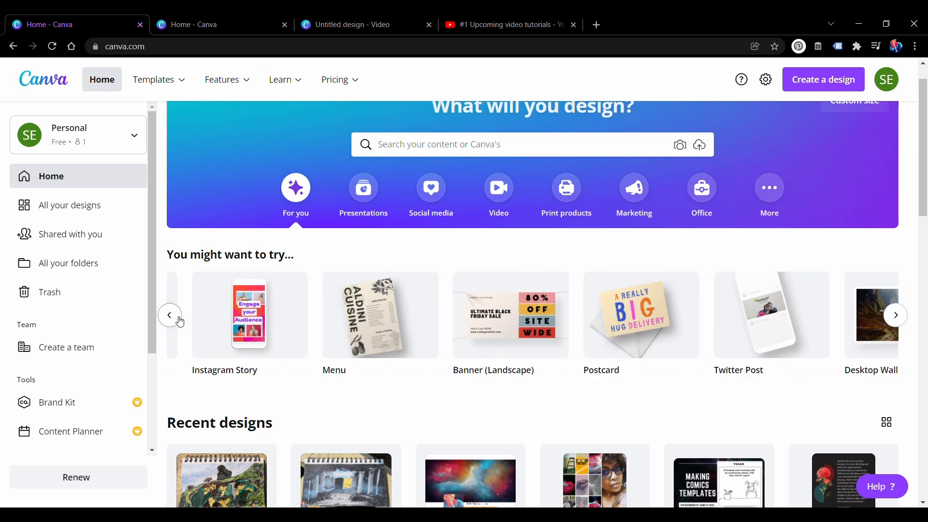
pyautogui.click(179, 322)
pyautogui.click(178, 322)
pyautogui.click(177, 321)
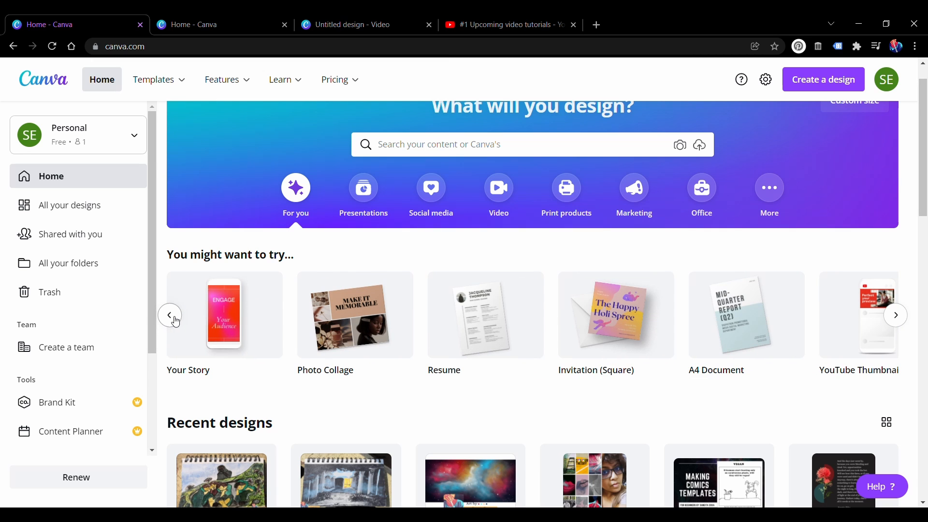
pyautogui.click(175, 321)
pyautogui.click(175, 322)
pyautogui.click(176, 321)
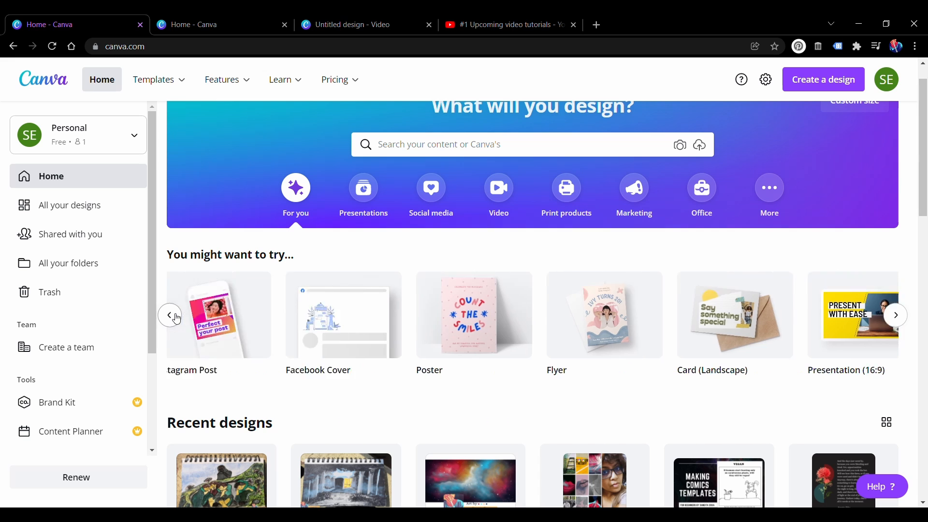
pyautogui.click(176, 320)
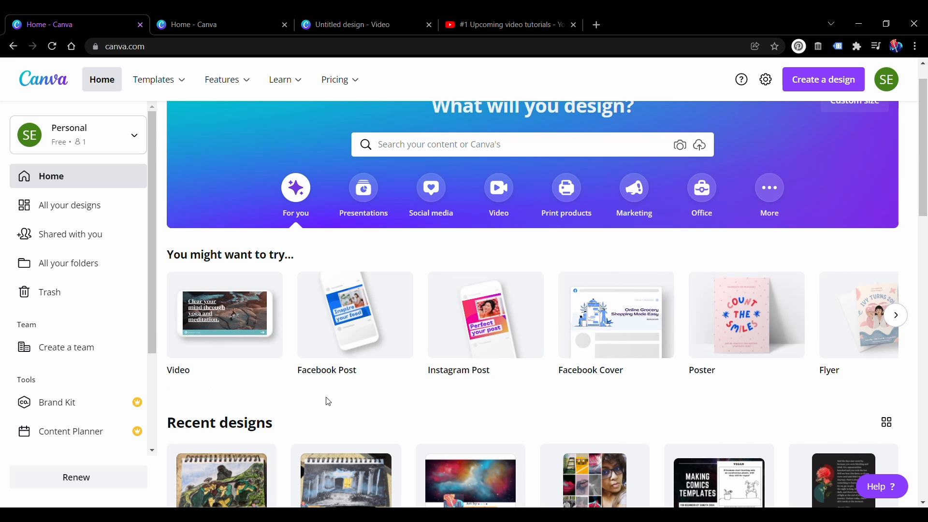
pyautogui.moveTo(357, 340)
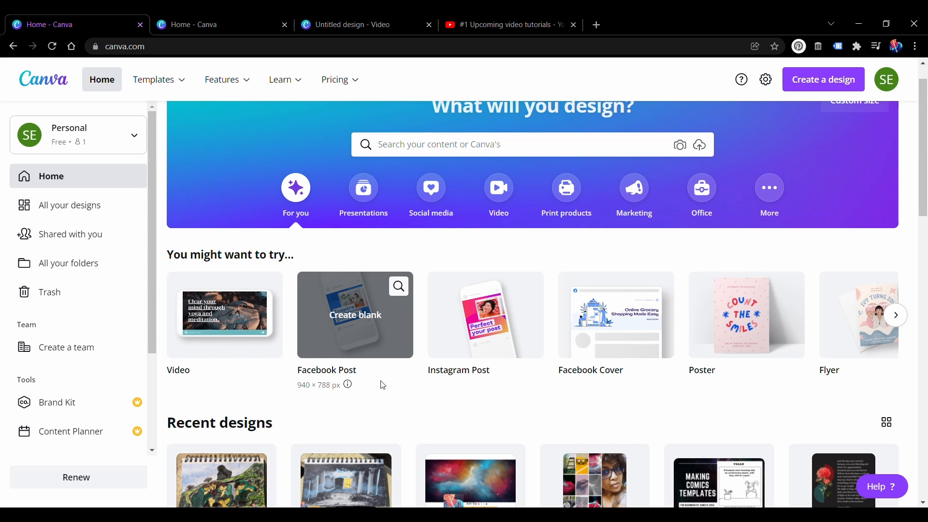
pyautogui.click(366, 315)
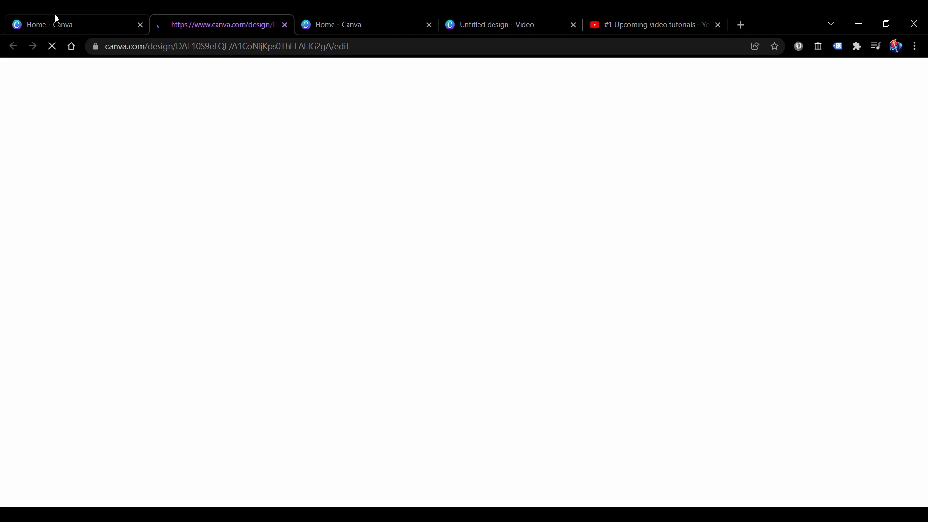
pyautogui.click(56, 20)
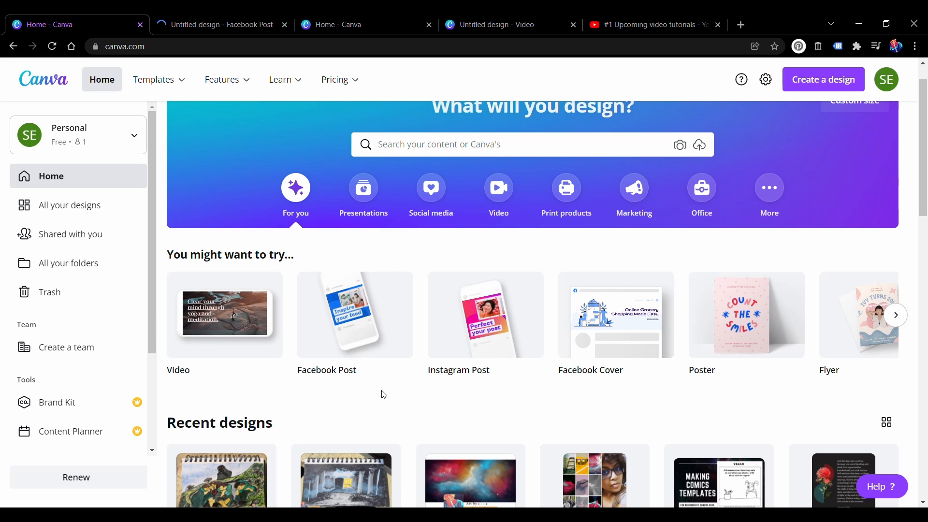
pyautogui.click(219, 21)
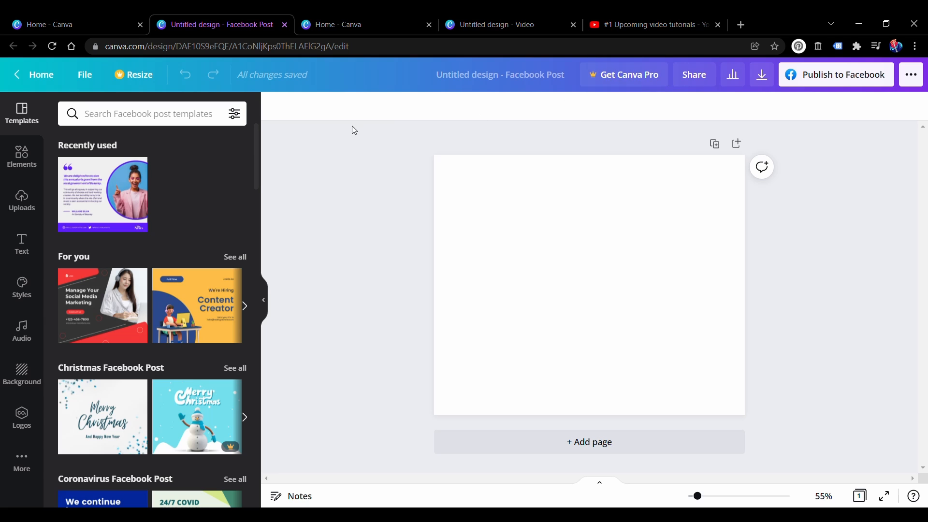
# - Rename the untitled Facebook Post design as "FB design"
pyautogui.click(507, 79)
pyautogui.hotkey('ctrl', 'a')
pyautogui.press('BackSpace')
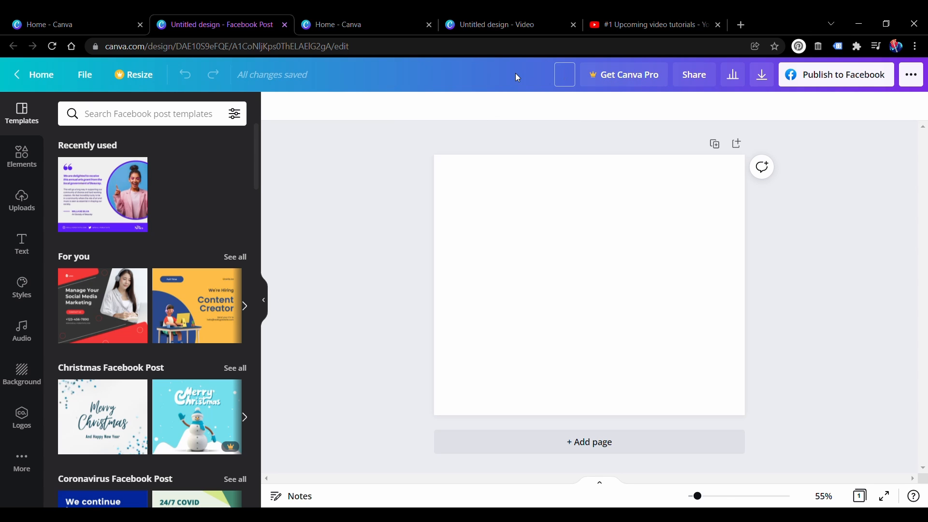
pyautogui.write('FB design')
pyautogui.press('Return')
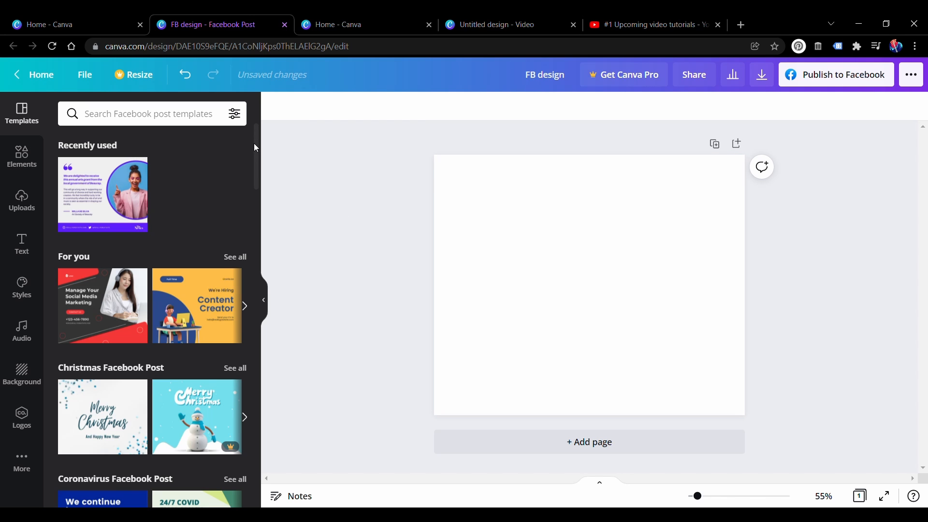
# - Browse the Facebook post templates and apply the free white "Merry Christmas" template with blue stars to the blank page
pyautogui.moveTo(255, 143)
pyautogui.mouseDown()
pyautogui.moveTo(257, 163)
pyautogui.moveTo(262, 134)
pyautogui.mouseUp()
pyautogui.scroll(-3, 207, 204)
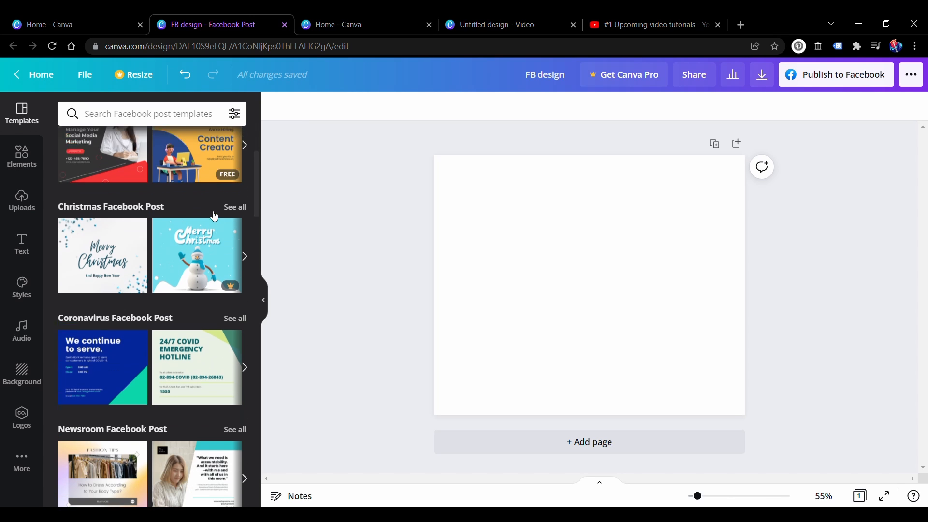
pyautogui.scroll(-1, 214, 216)
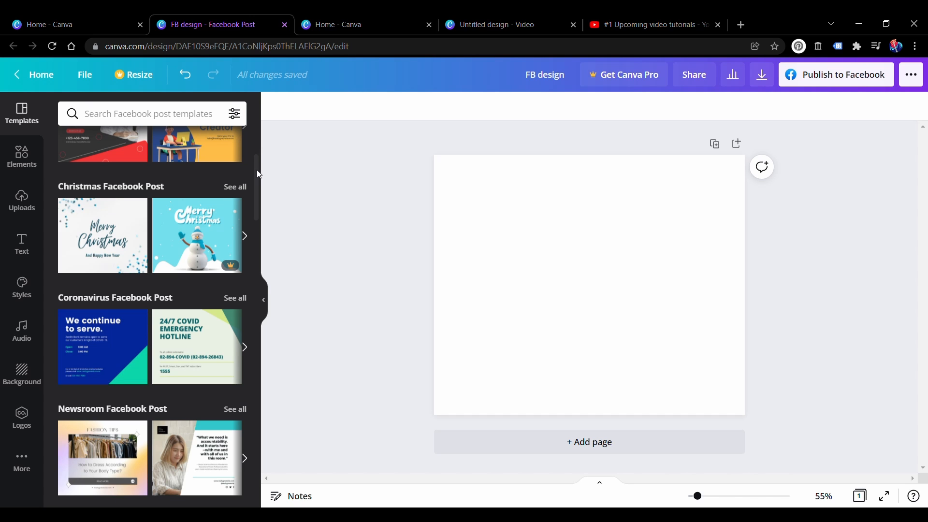
pyautogui.moveTo(259, 174); pyautogui.dragTo(267, 146)
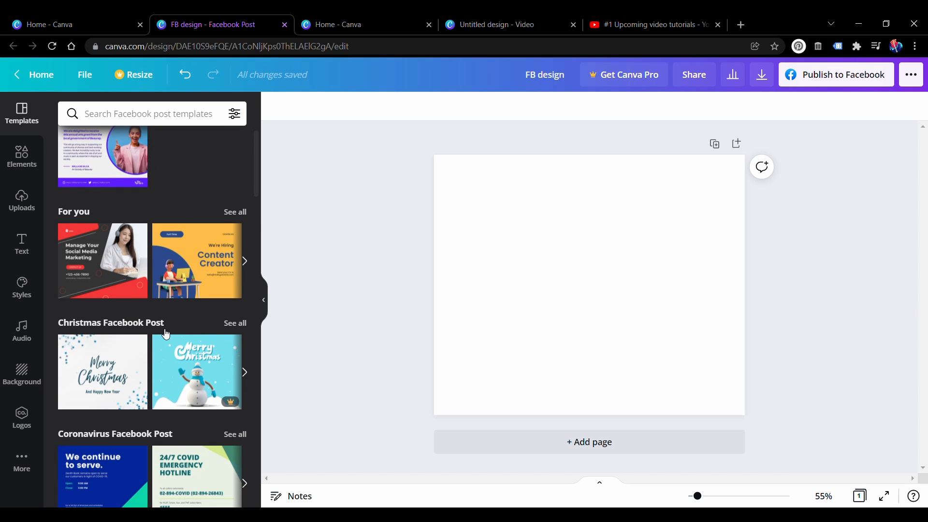
pyautogui.scroll(-1, 166, 334)
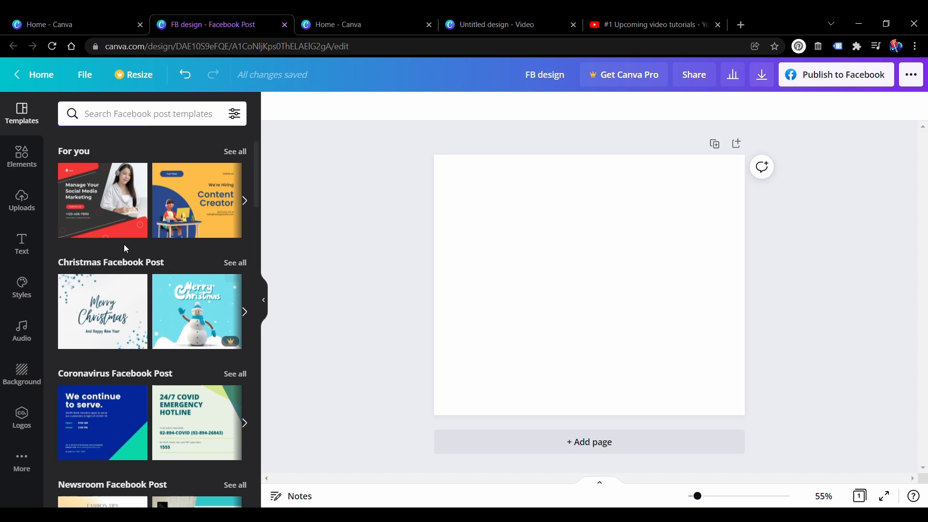
pyautogui.scroll(-1, 137, 337)
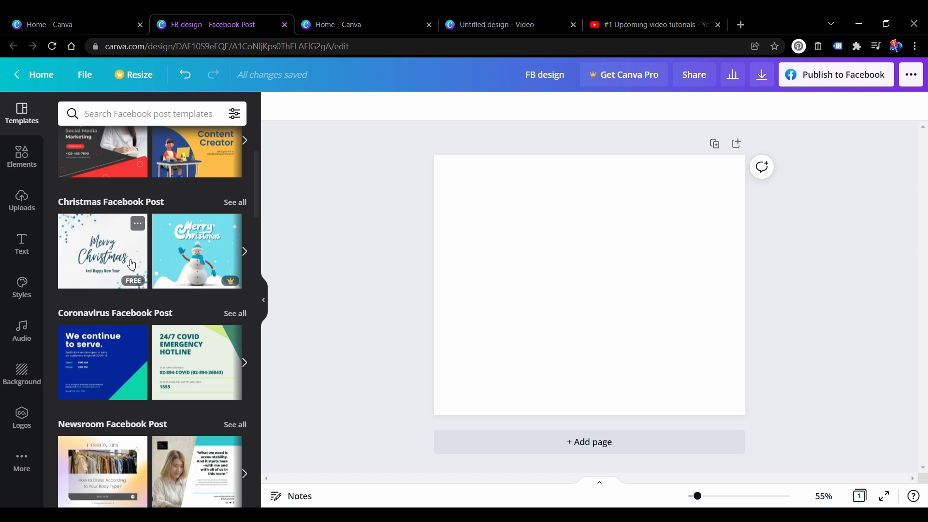
pyautogui.click(107, 238)
# - Inspect the template's separate elements by selecting its star background image and the grouped "Merry Christmas" text
pyautogui.click(547, 167)
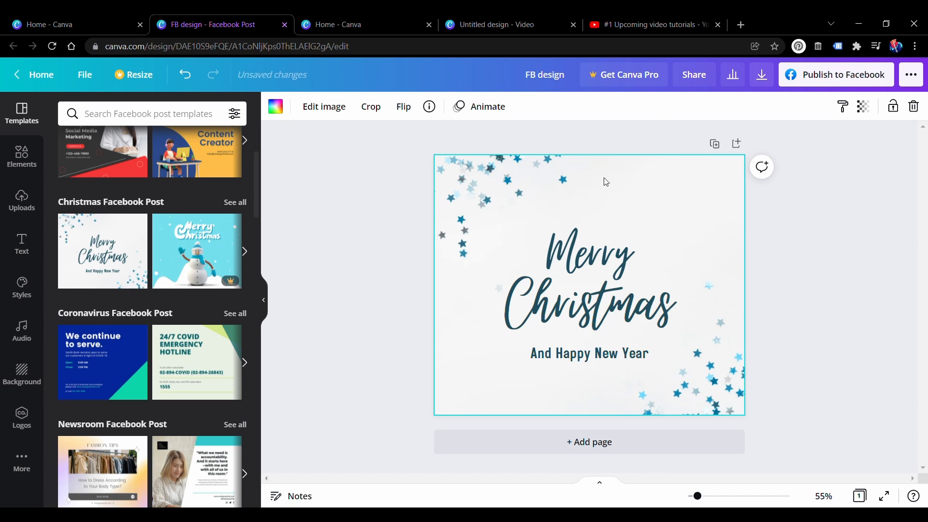
pyautogui.click(558, 219)
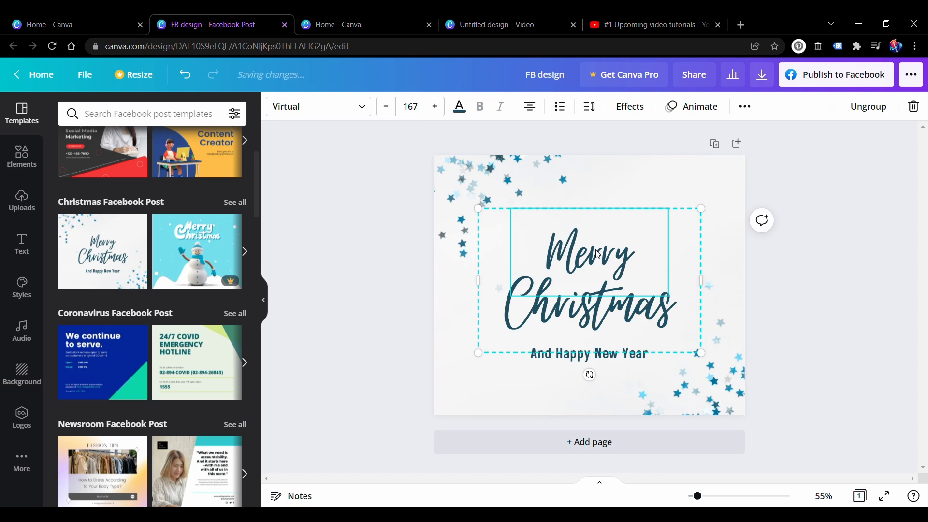
pyautogui.click(610, 379)
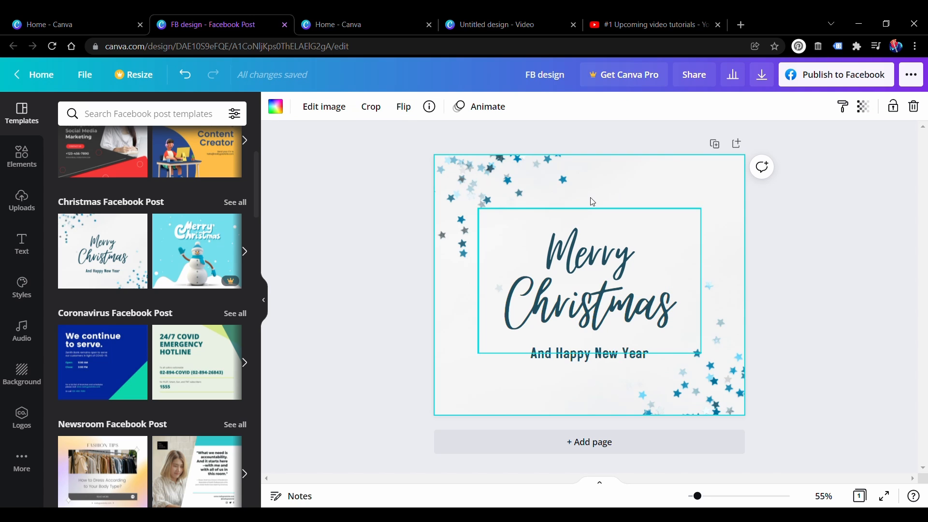
pyautogui.click(615, 295)
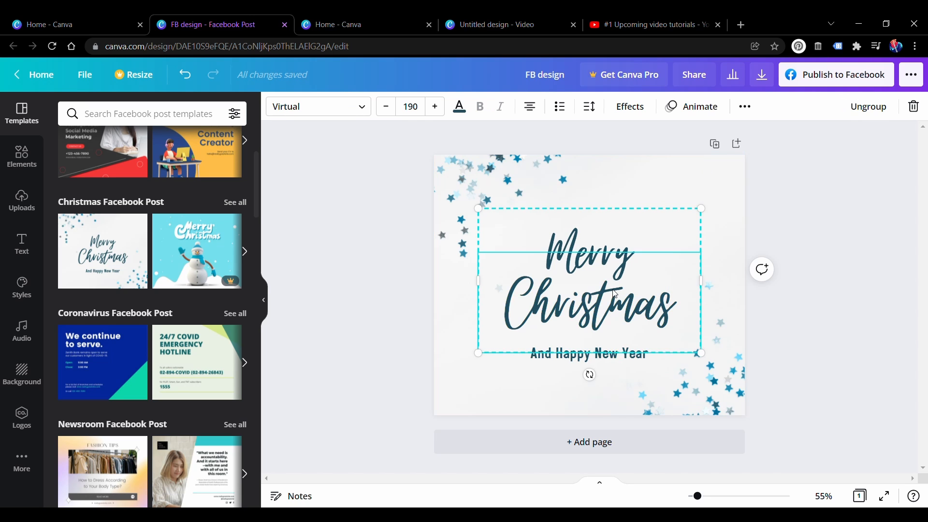
# - Replace the word "Christmas" in the greeting text with "Xmas" and deselect the text
pyautogui.doubleClick(617, 293)
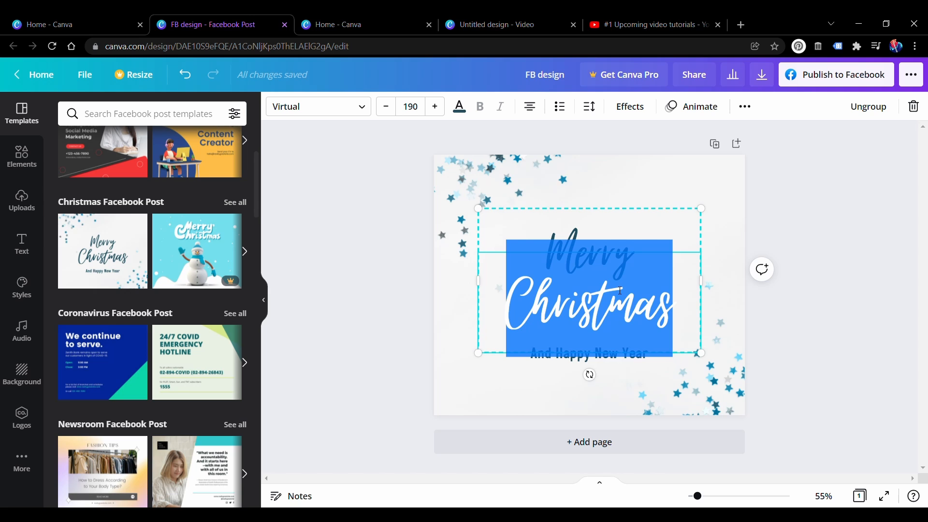
pyautogui.write('Xmas')
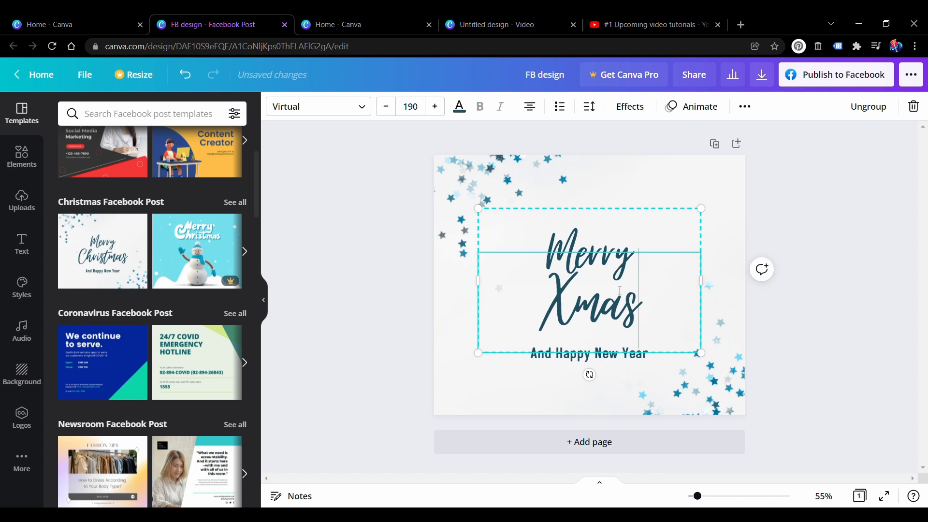
pyautogui.click(837, 320)
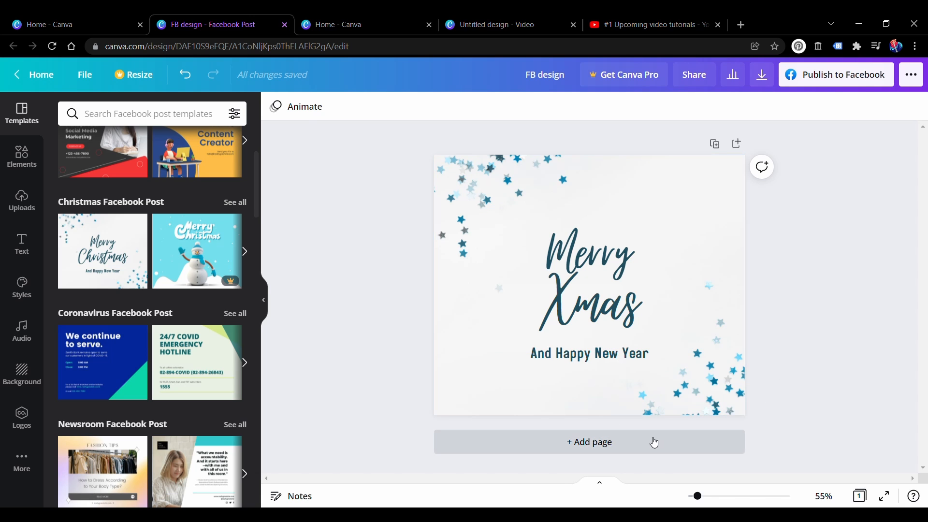
# - Add a blank second page to the design and return to the first page
pyautogui.click(638, 440)
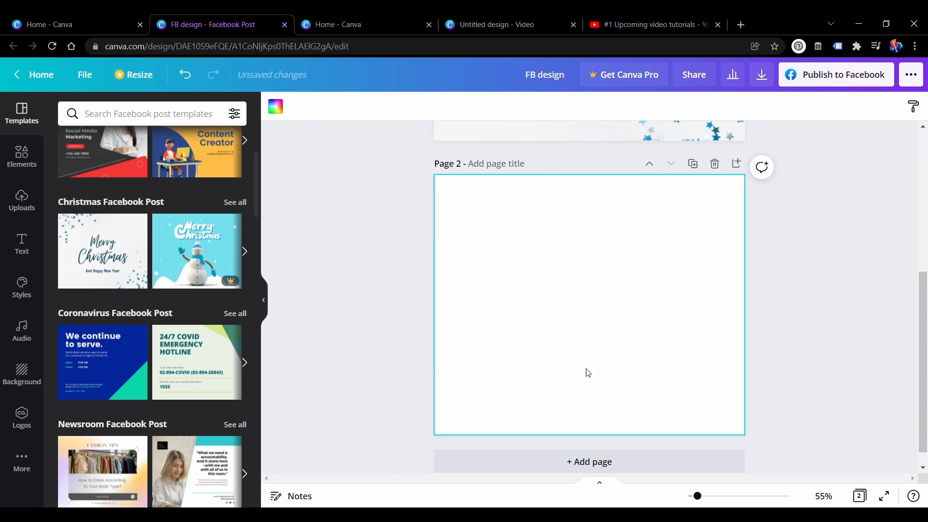
pyautogui.scroll(2, 855, 333)
pyautogui.scroll(5, 855, 333)
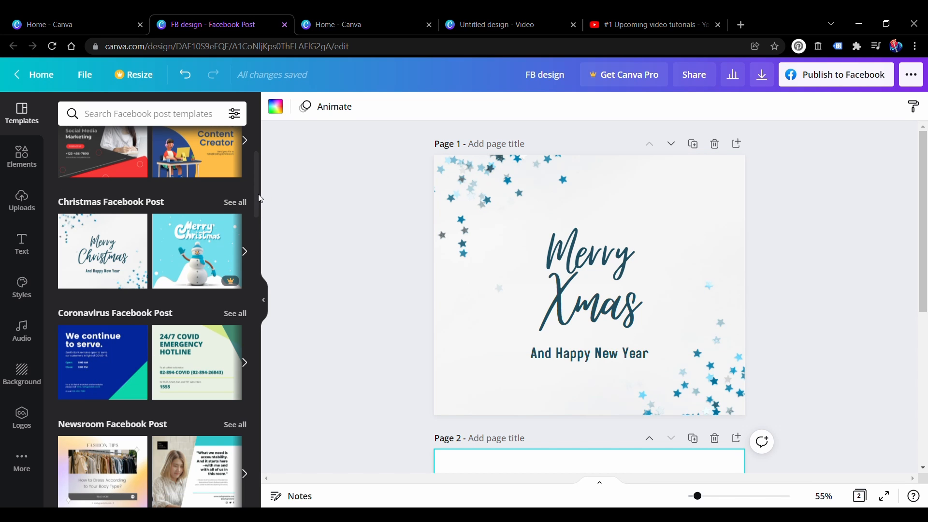
# - Look through the Facebook post template categories and return to the start of the list
pyautogui.moveTo(260, 199); pyautogui.dragTo(269, 269)
pyautogui.click(572, 288)
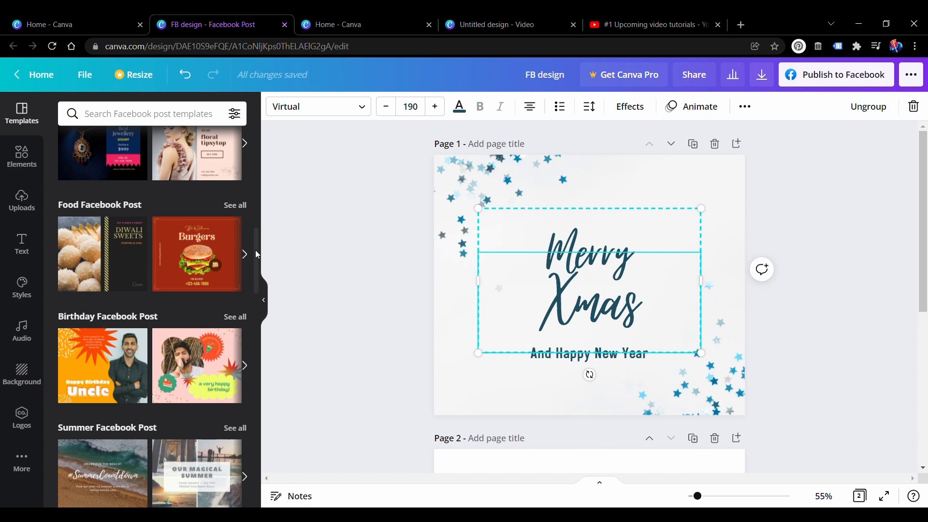
pyautogui.moveTo(257, 247); pyautogui.dragTo(258, 129)
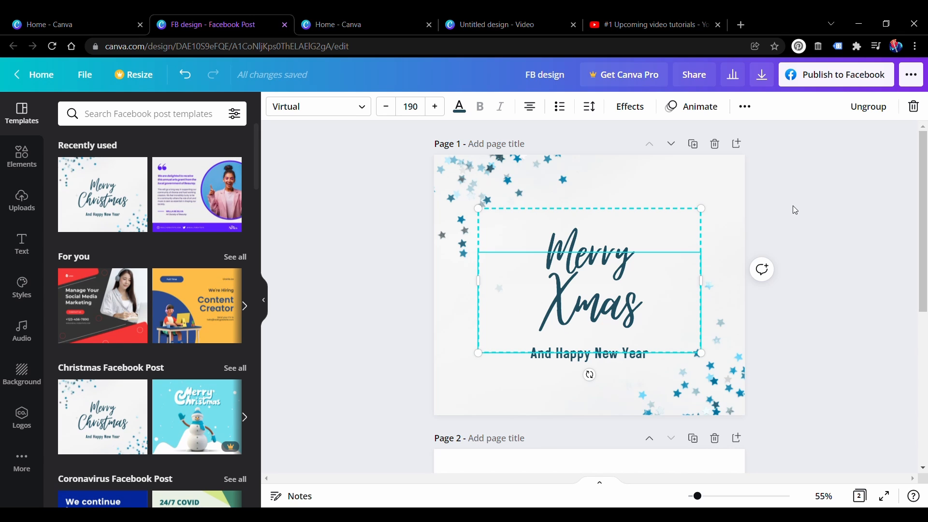
# - Open the Elements library, switch to YouTube to view the "Video creation for beginners" playlist, and return to the FB design
pyautogui.click(23, 158)
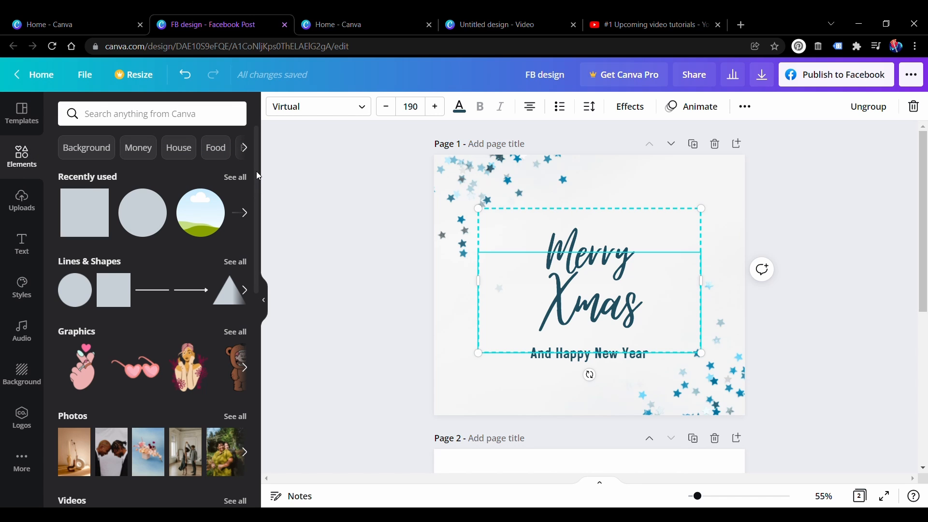
pyautogui.moveTo(256, 172)
pyautogui.mouseDown()
pyautogui.moveTo(254, 220)
pyautogui.moveTo(266, 169)
pyautogui.mouseUp()
pyautogui.click(657, 19)
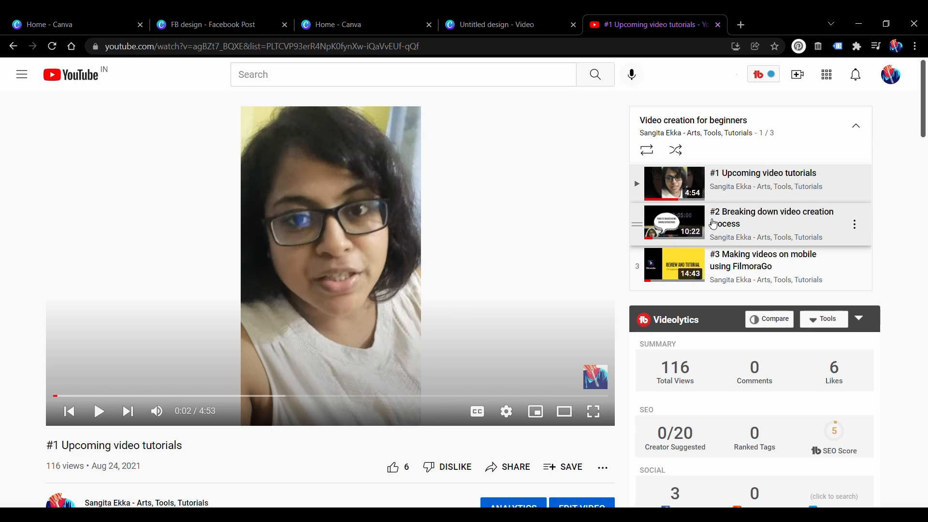
pyautogui.click(197, 19)
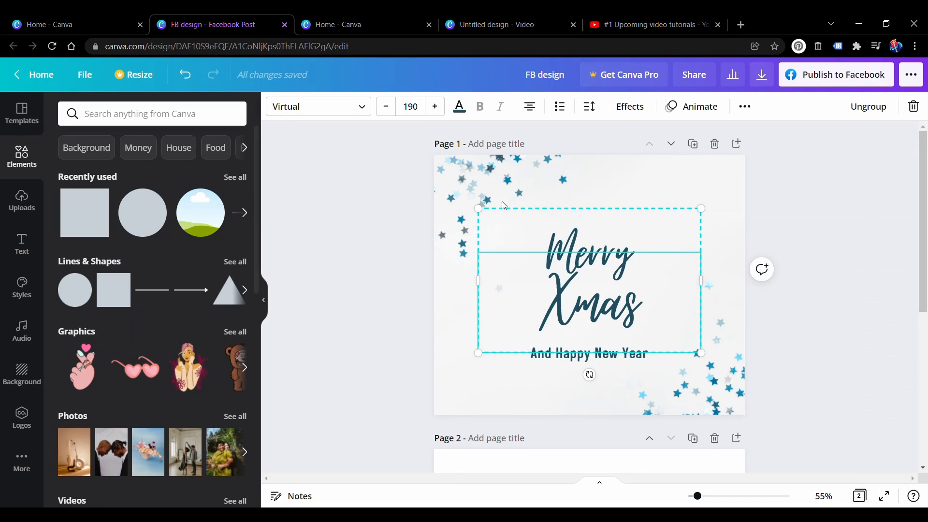
# - Examine the Elements categories, from lines and shapes, graphics, photos, videos and audio through charts, frames and grids
pyautogui.scroll(-2, 130, 271)
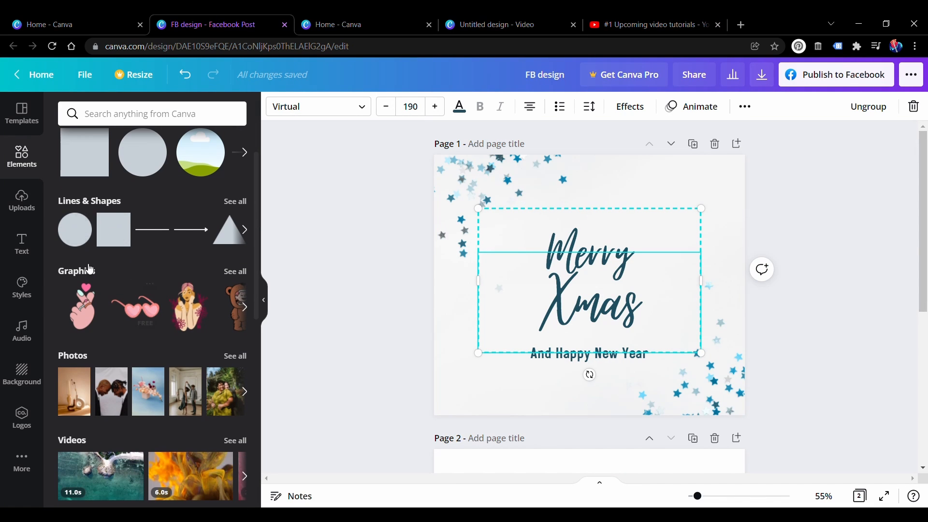
pyautogui.scroll(-2, 154, 277)
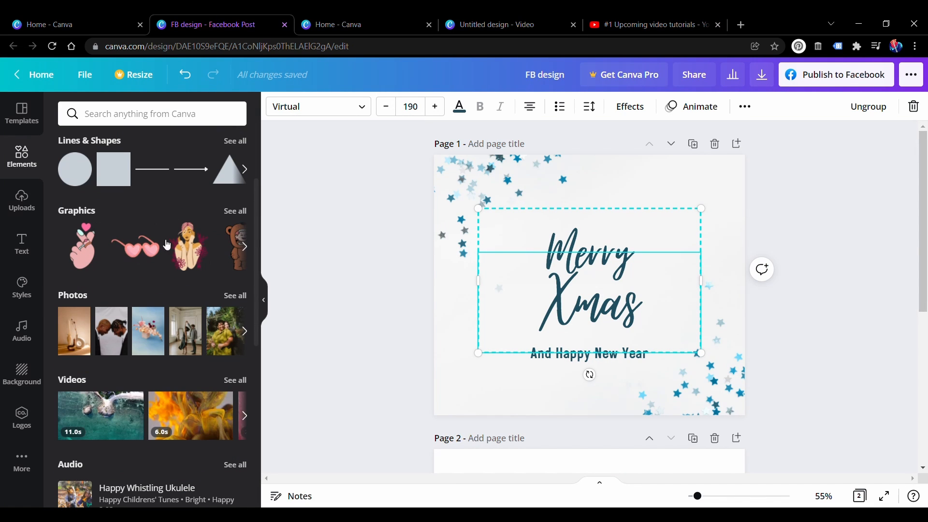
pyautogui.scroll(-3, 170, 365)
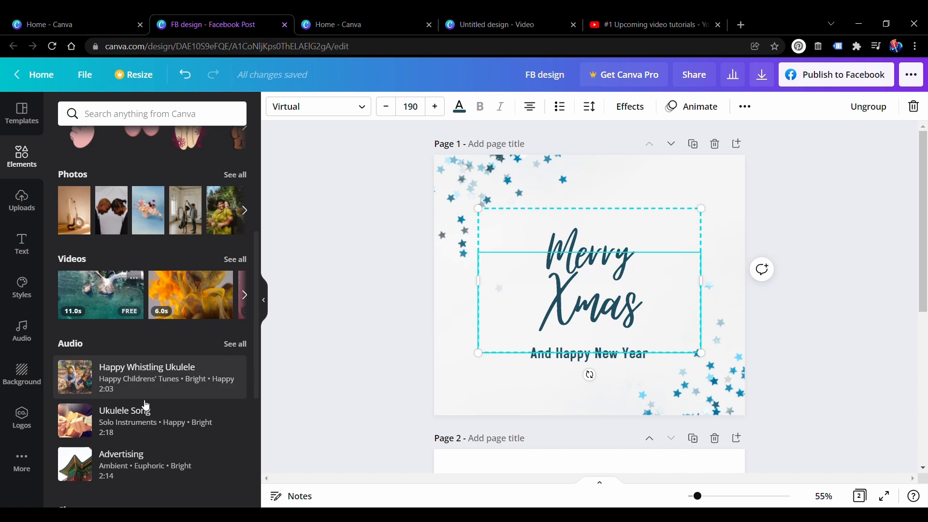
pyautogui.scroll(-3, 145, 407)
pyautogui.scroll(-2, 151, 408)
pyautogui.scroll(1, 141, 319)
pyautogui.scroll(-1, 145, 319)
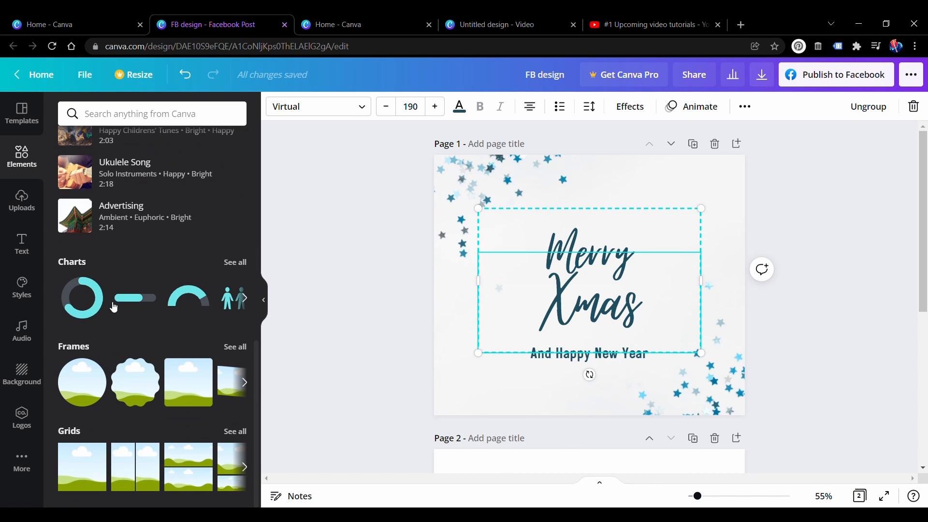
pyautogui.scroll(8, 186, 323)
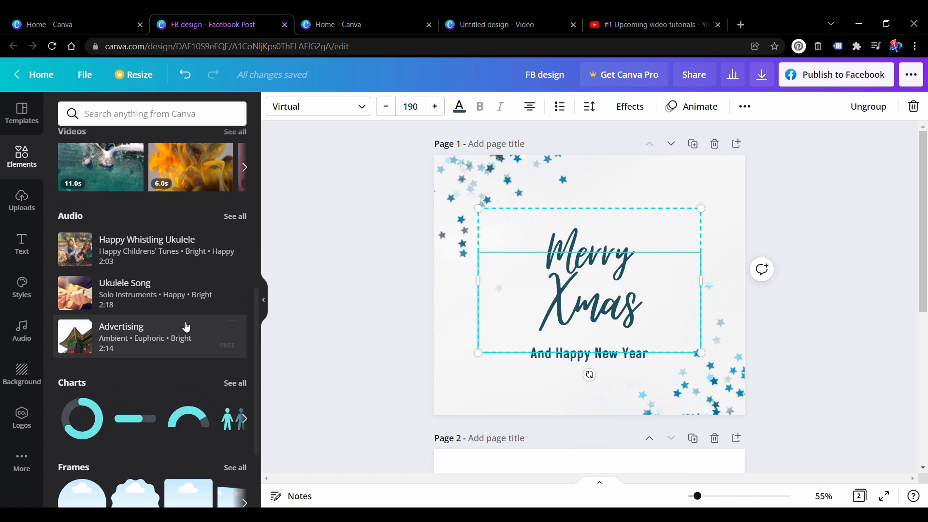
pyautogui.scroll(1, 198, 336)
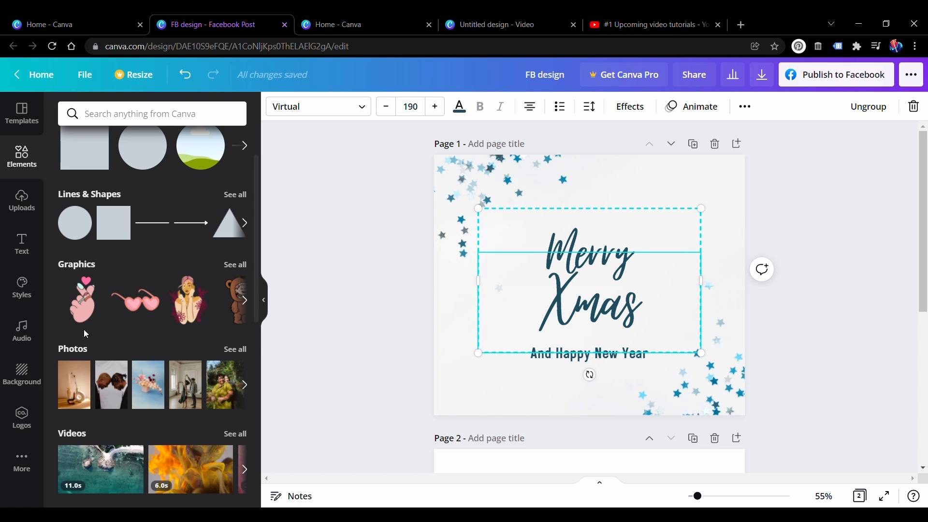
# - Add the finger-heart hand graphic to page 1, shrink it and place it to the upper right of the greeting
pyautogui.scroll(-1, 145, 310)
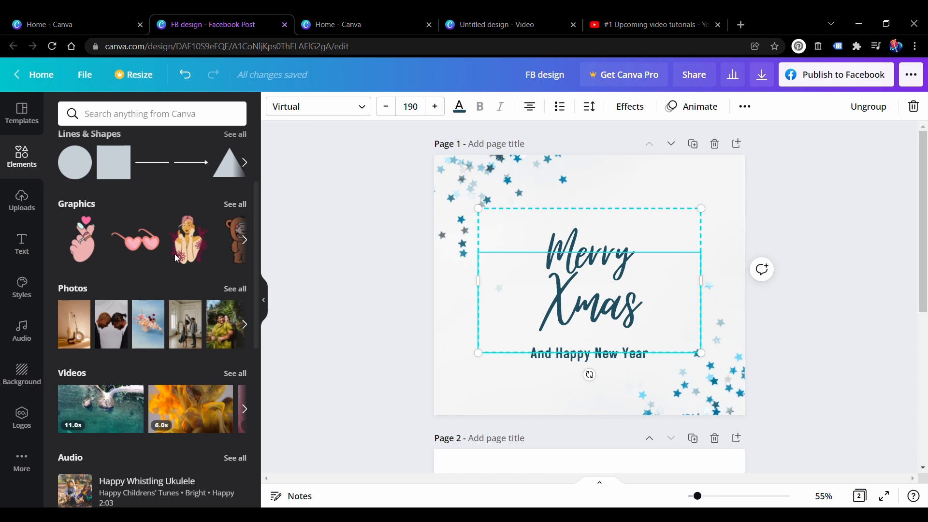
pyautogui.scroll(-1, 193, 295)
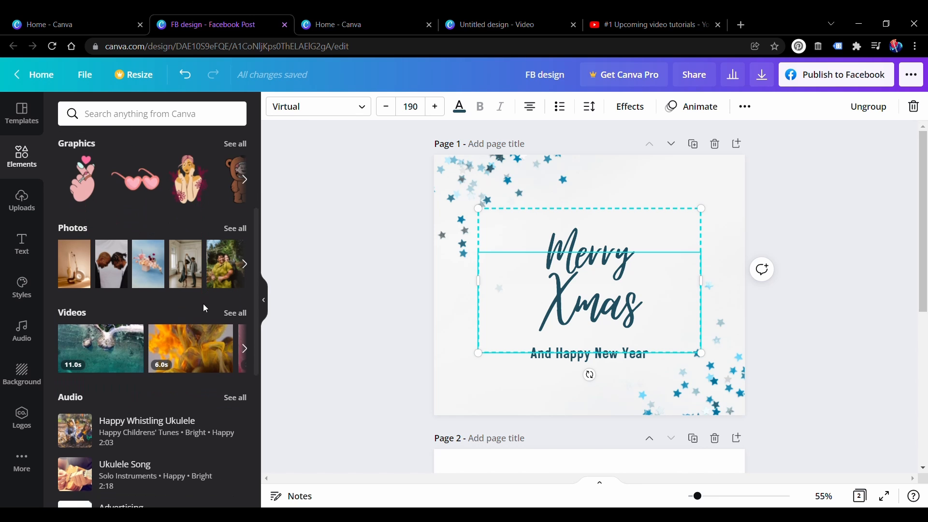
pyautogui.click(87, 198)
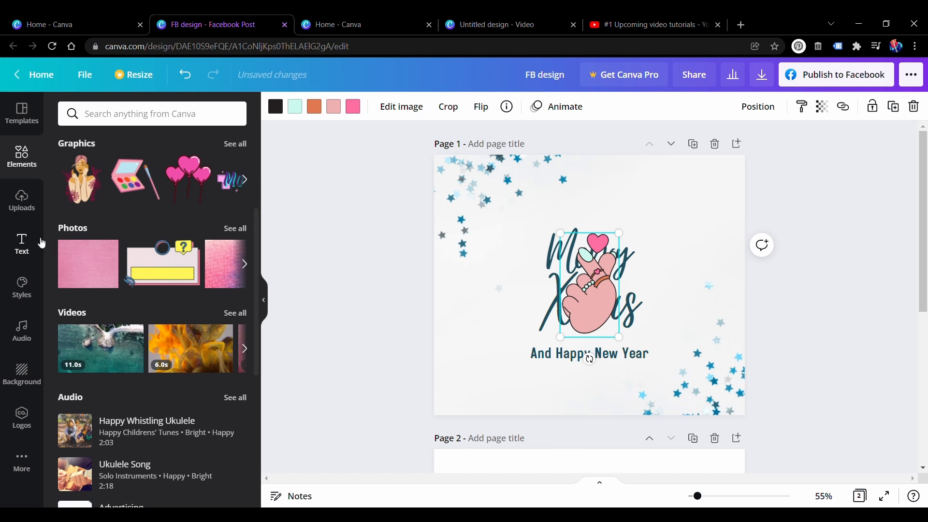
pyautogui.moveTo(601, 295); pyautogui.dragTo(694, 276)
pyautogui.moveTo(687, 247); pyautogui.dragTo(687, 247)
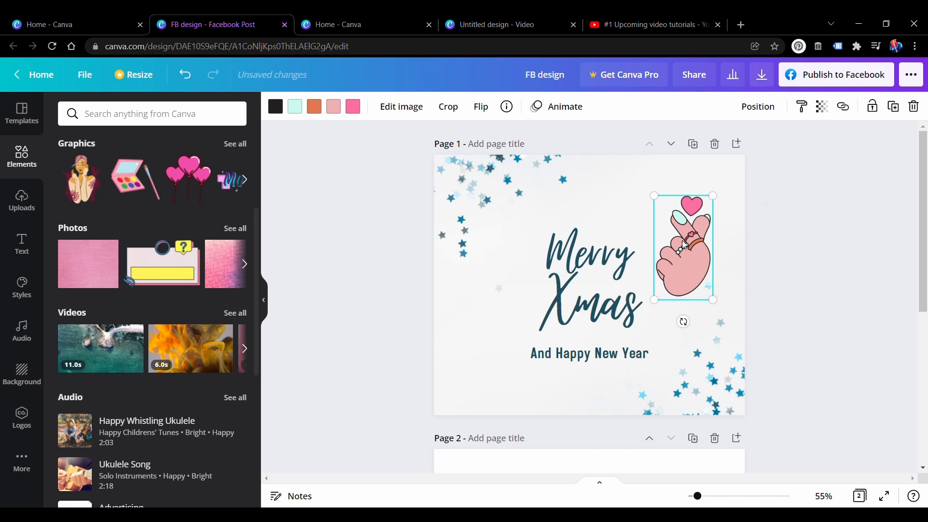
pyautogui.moveTo(655, 197); pyautogui.dragTo(692, 238)
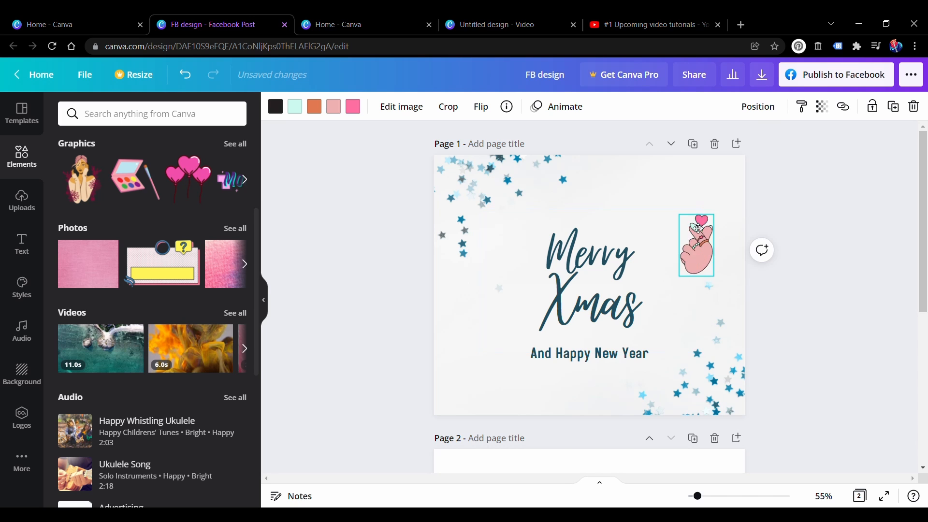
pyautogui.moveTo(695, 273); pyautogui.dragTo(695, 230)
# - Recolor the hand graphic's light mint fingernails black and its pink heart crimson from the brand palette
pyautogui.click(301, 114)
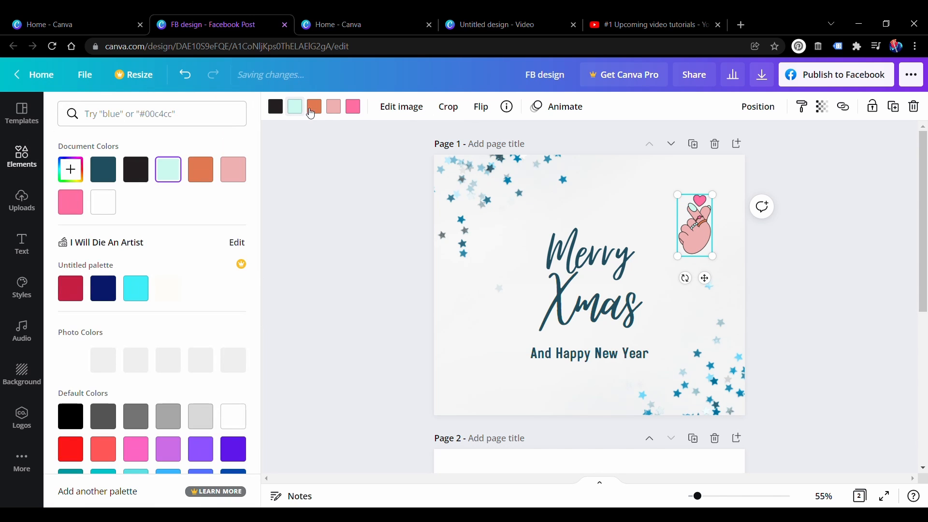
pyautogui.click(213, 167)
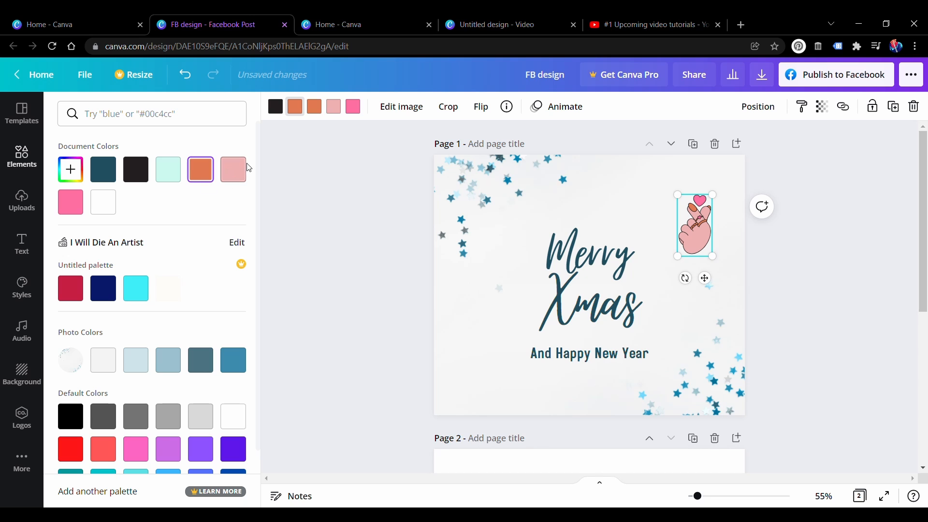
pyautogui.click(137, 170)
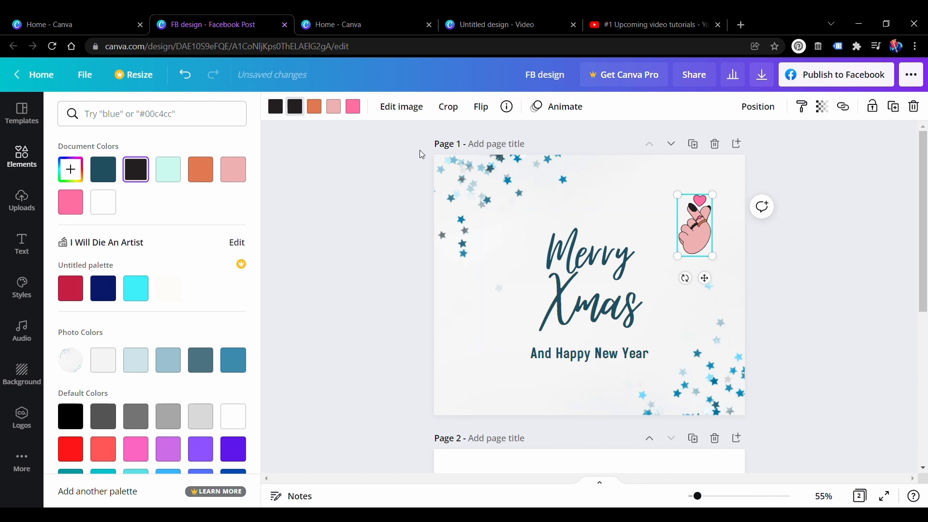
pyautogui.click(352, 116)
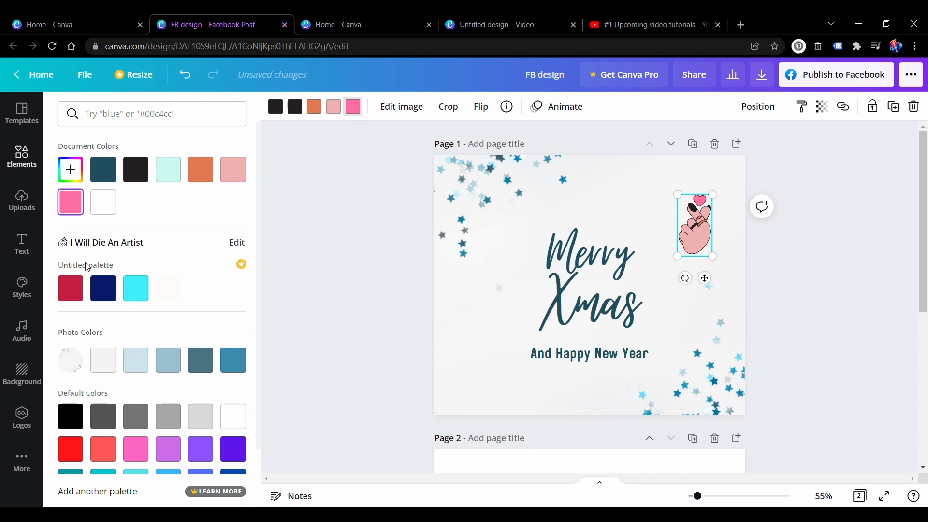
pyautogui.click(82, 290)
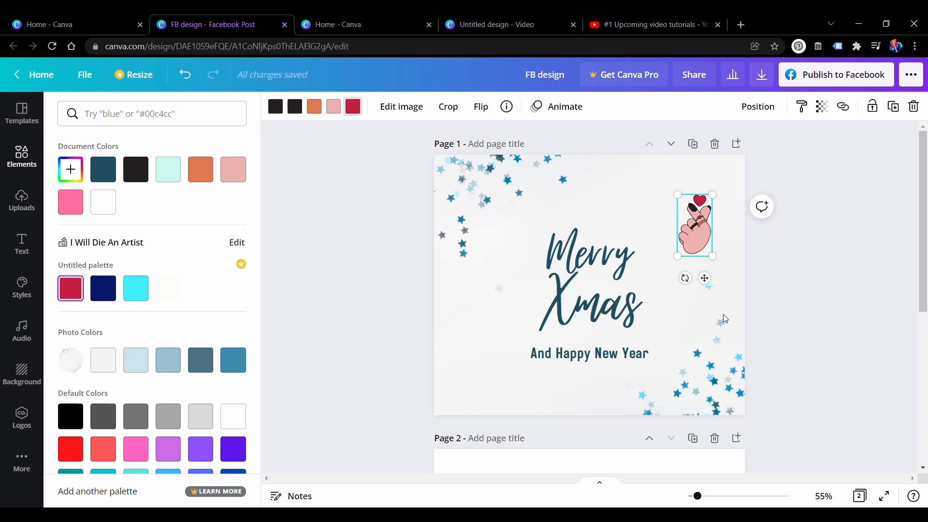
# - Add the pink fabric photo to page 1 and resize and position it as a full-width strip along the page's lower edge
pyautogui.click(22, 157)
pyautogui.scroll(-3, 86, 248)
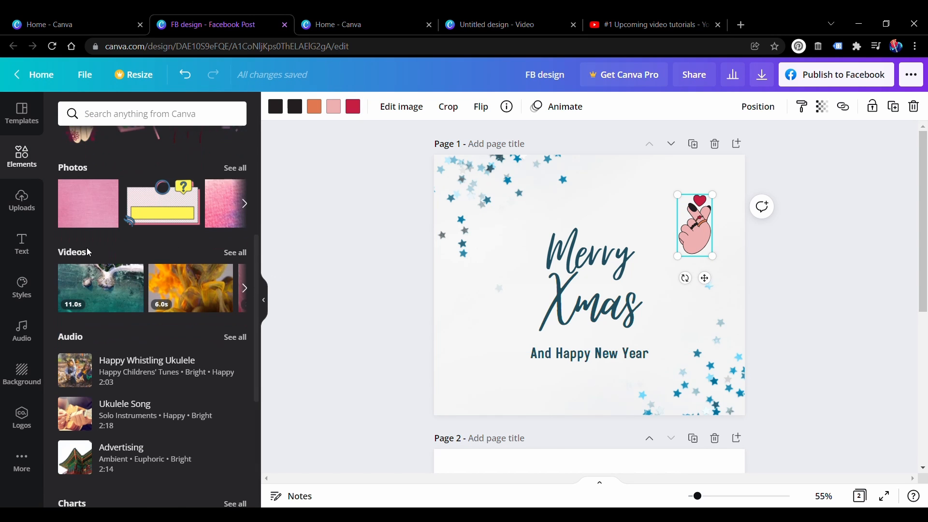
pyautogui.scroll(1, 95, 245)
pyautogui.scroll(1, 154, 206)
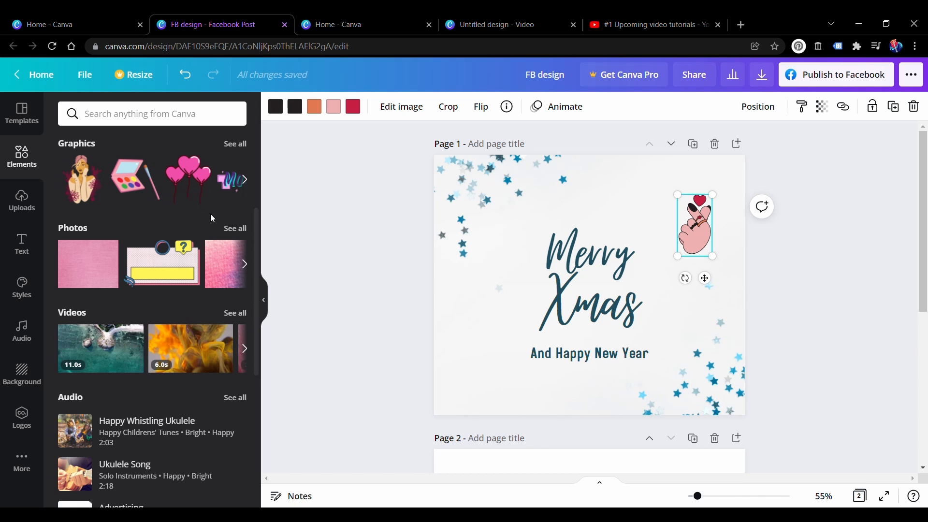
pyautogui.scroll(1, 211, 213)
pyautogui.scroll(-3, 212, 216)
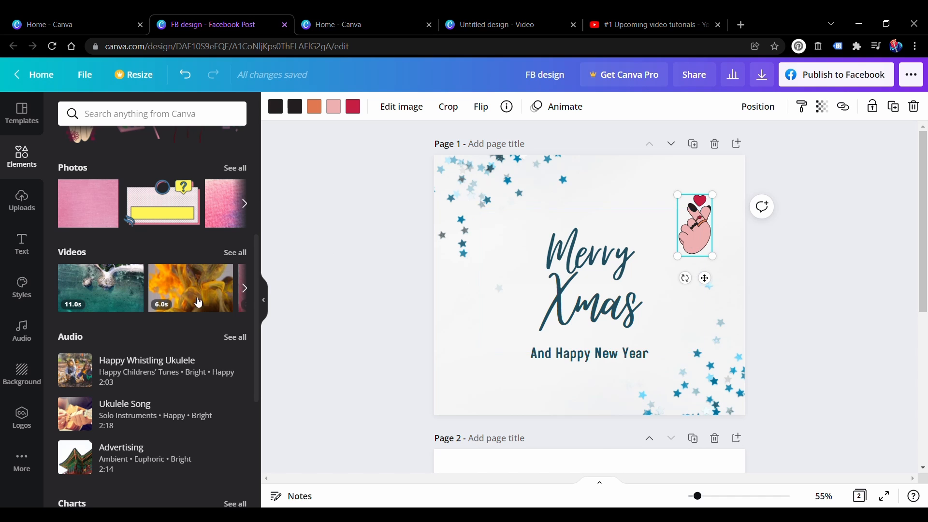
pyautogui.click(100, 212)
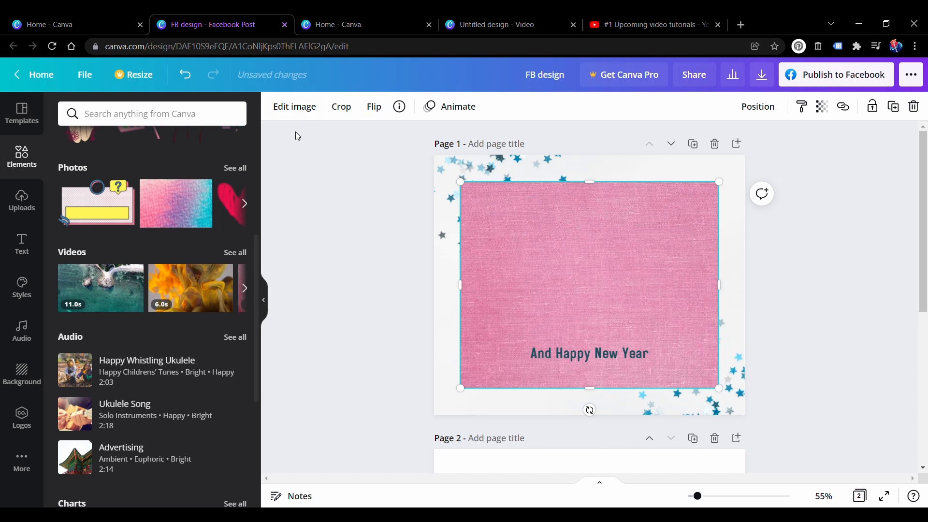
pyautogui.moveTo(470, 192); pyautogui.dragTo(607, 300)
pyautogui.moveTo(696, 335); pyautogui.dragTo(822, 407)
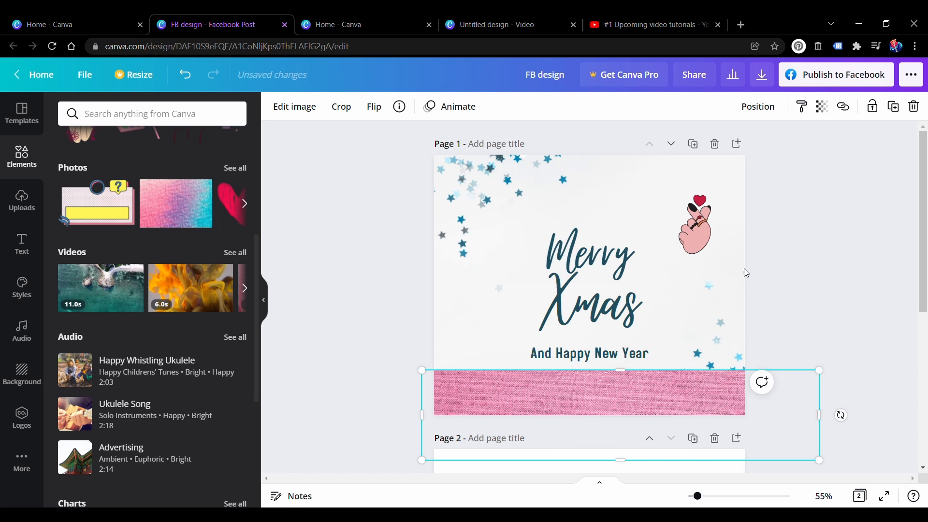
pyautogui.click(776, 267)
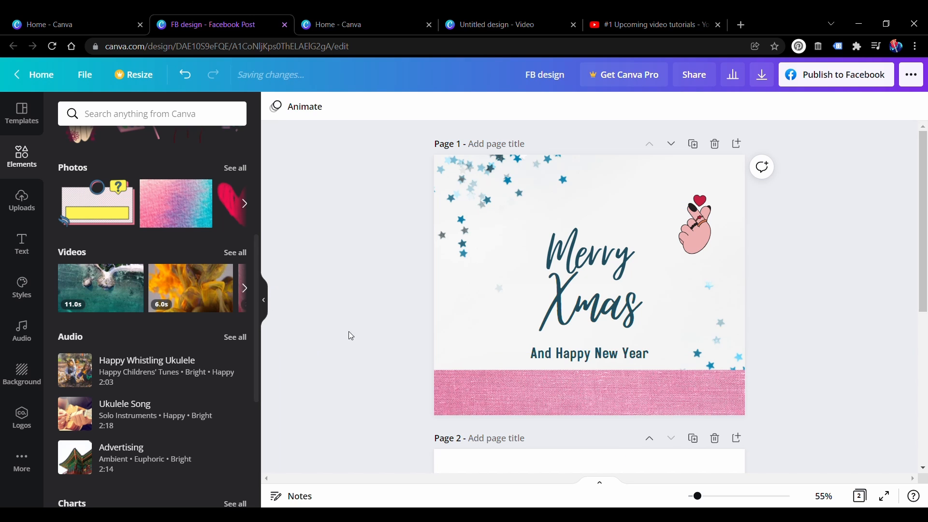
# - Examine the remaining Elements categories and the previously uploaded images available for the design
pyautogui.scroll(-5, 185, 310)
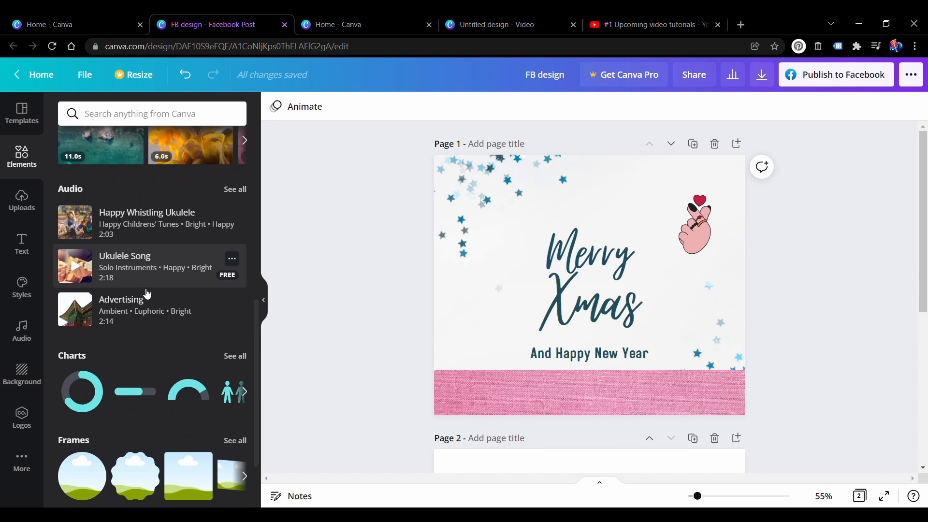
pyautogui.scroll(7, 149, 294)
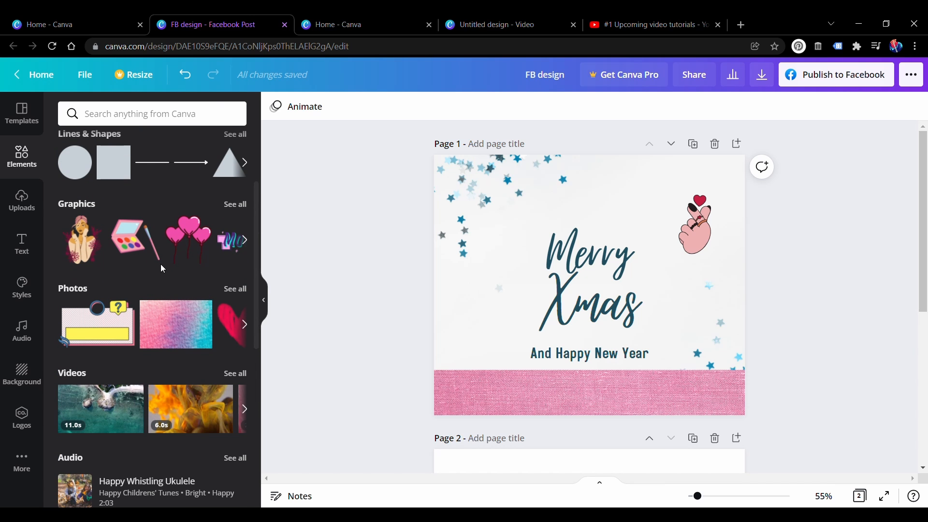
pyautogui.scroll(-3, 162, 266)
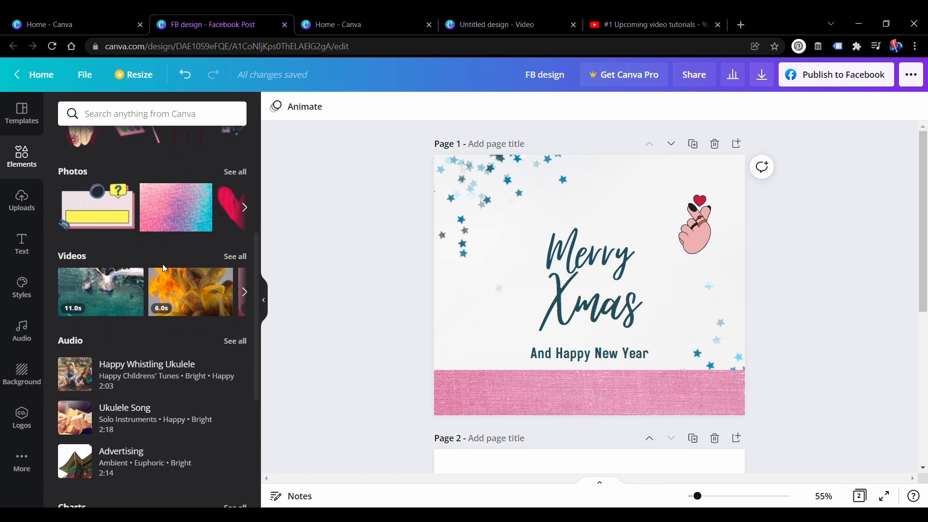
pyautogui.click(28, 208)
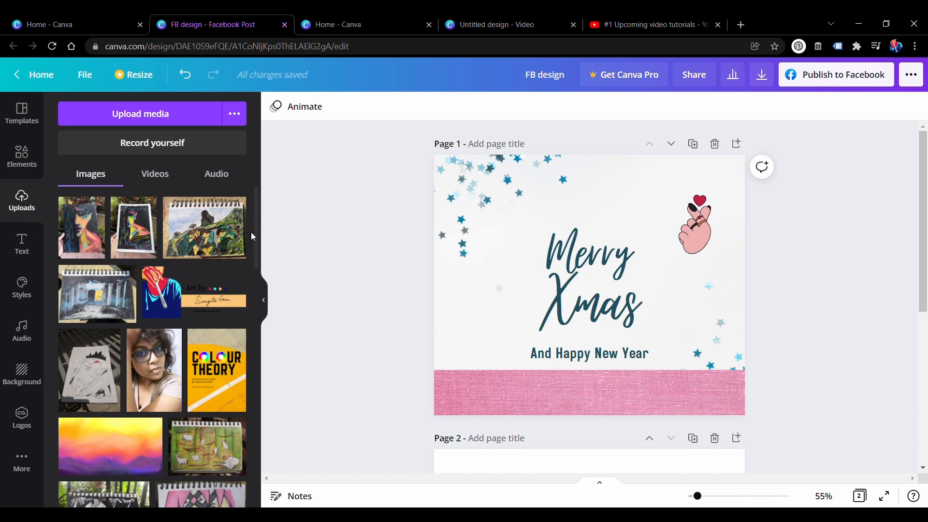
pyautogui.moveTo(254, 233); pyautogui.dragTo(266, 207)
pyautogui.moveTo(209, 243)
pyautogui.moveTo(211, 293)
pyautogui.moveTo(256, 243); pyautogui.dragTo(262, 265)
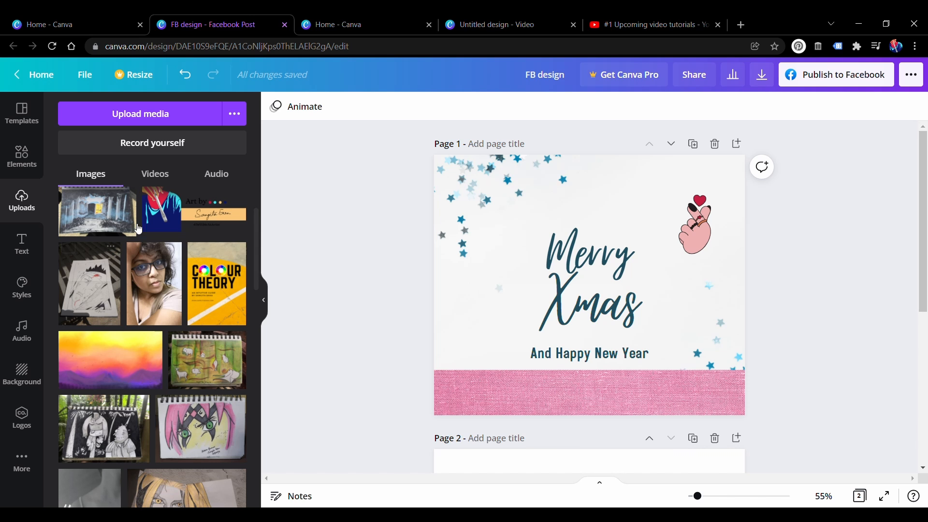
pyautogui.scroll(2, 138, 228)
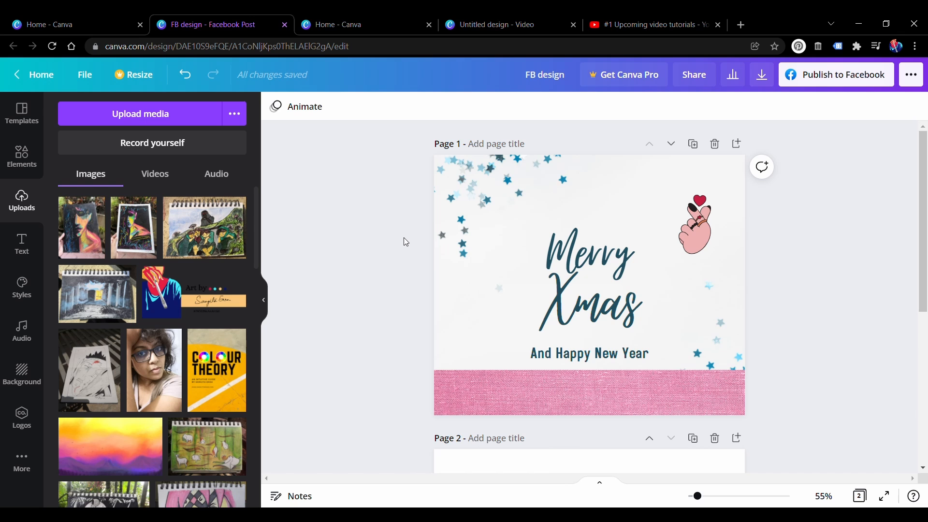
pyautogui.moveTo(244, 208)
pyautogui.scroll(-2, 186, 270)
pyautogui.scroll(2, 193, 251)
# - Add the "Graphic Design for Beginners" font combination to page 1, shrink it and place it at the page's left edge beside the greeting
pyautogui.click(25, 259)
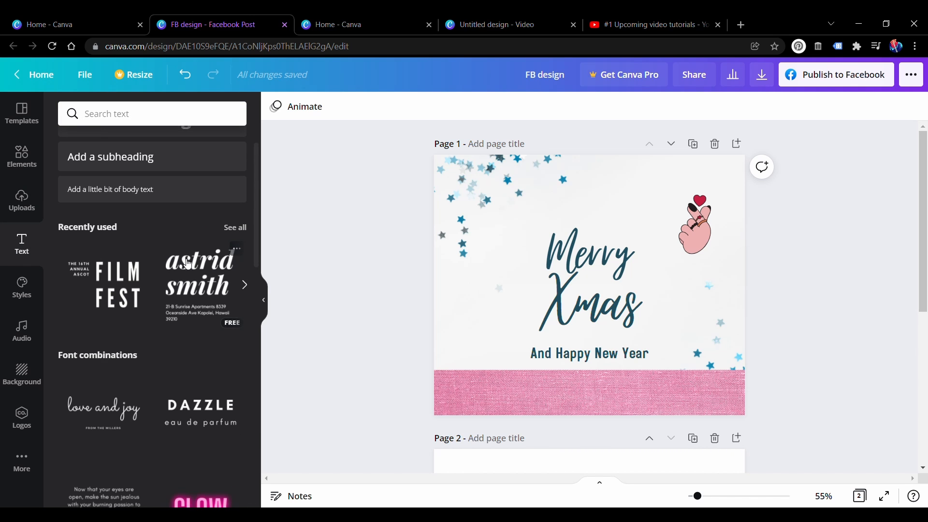
pyautogui.scroll(-8, 189, 266)
pyautogui.scroll(-8, 190, 269)
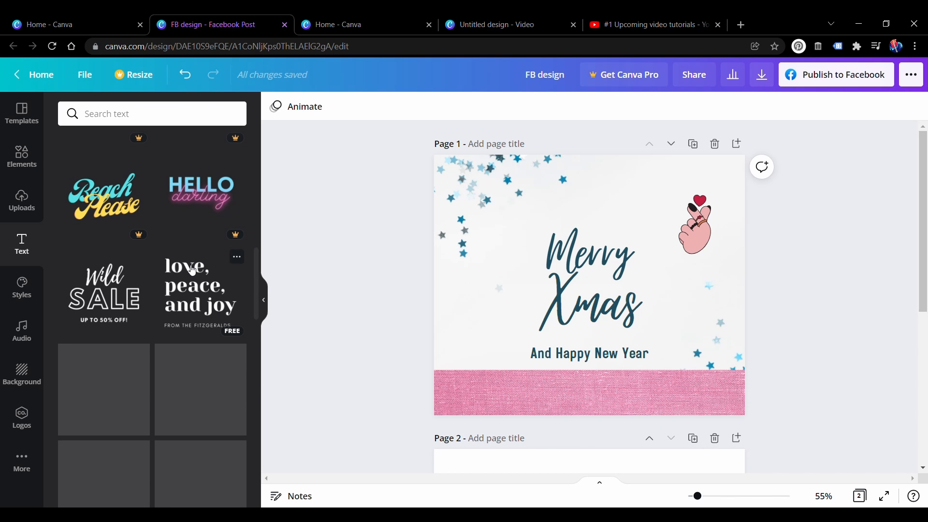
pyautogui.scroll(-3, 191, 268)
pyautogui.scroll(-6, 193, 271)
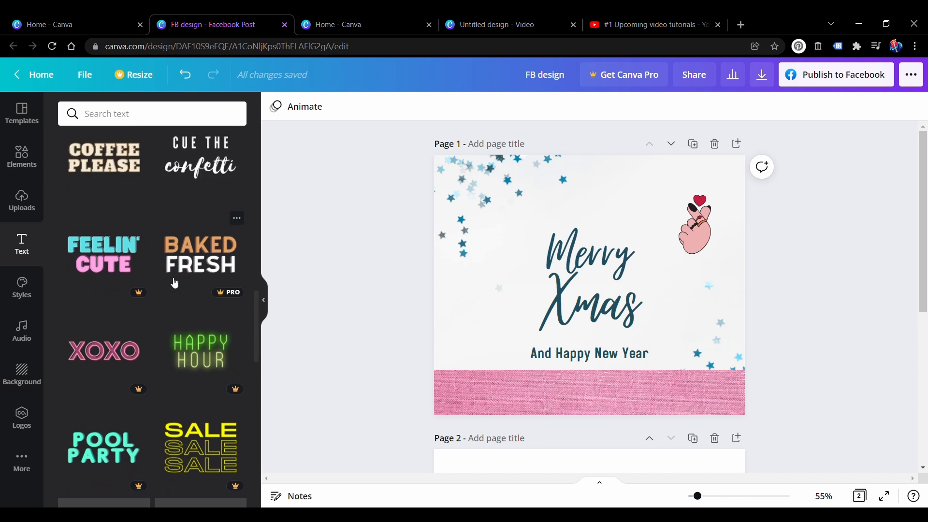
pyautogui.scroll(-2, 177, 278)
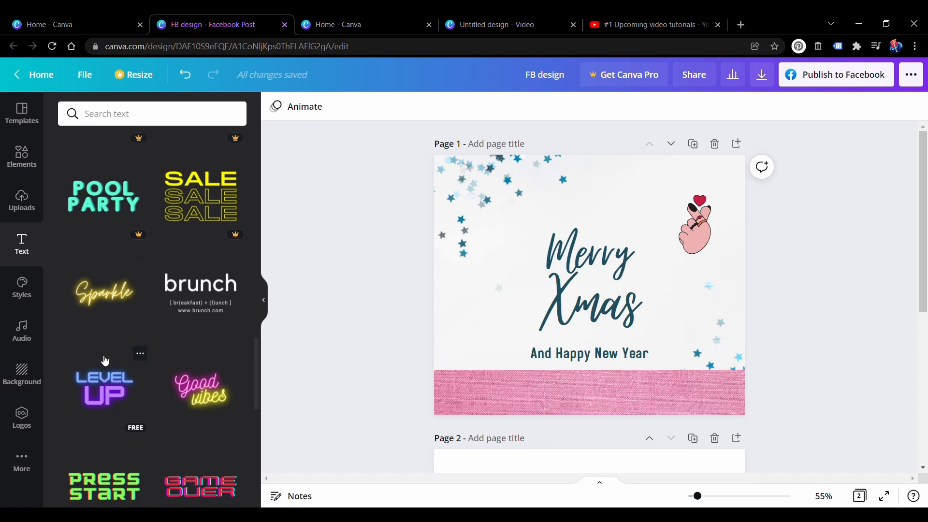
pyautogui.scroll(-5, 116, 358)
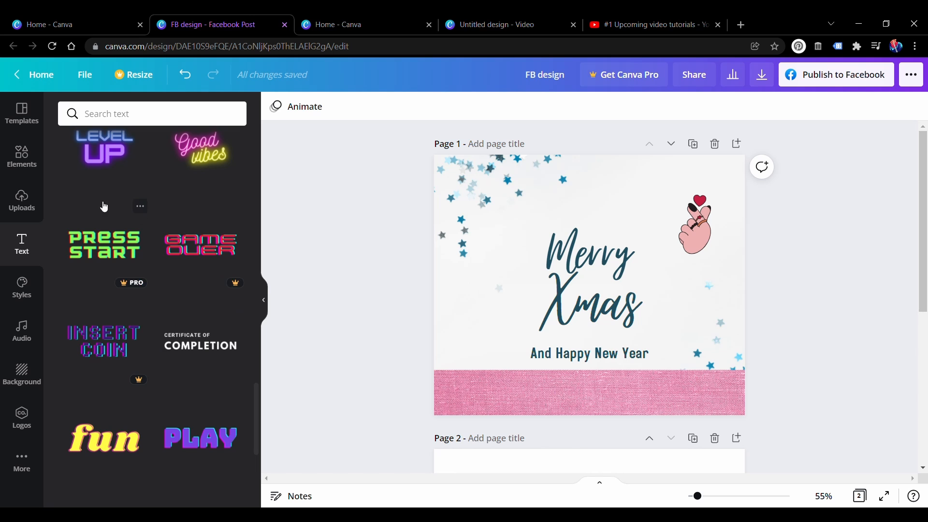
pyautogui.scroll(-3, 176, 277)
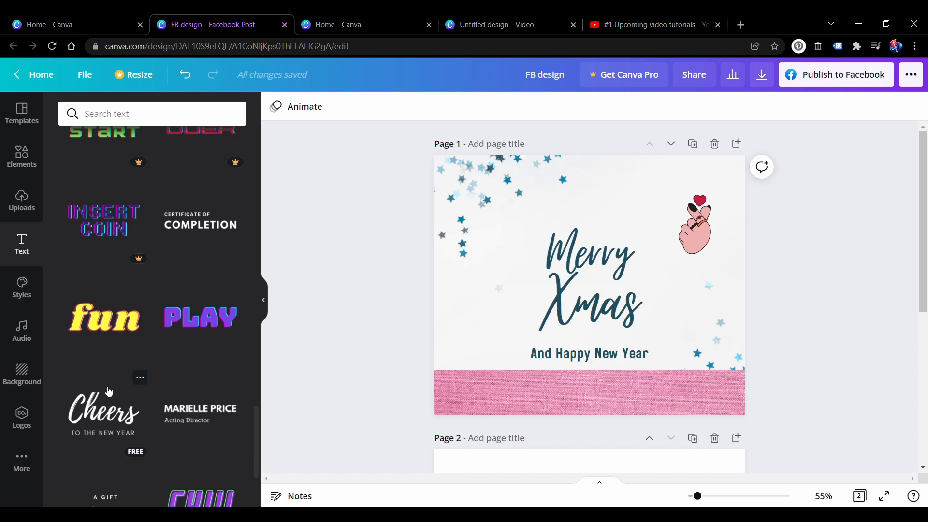
pyautogui.scroll(-3, 109, 392)
pyautogui.scroll(-1, 125, 373)
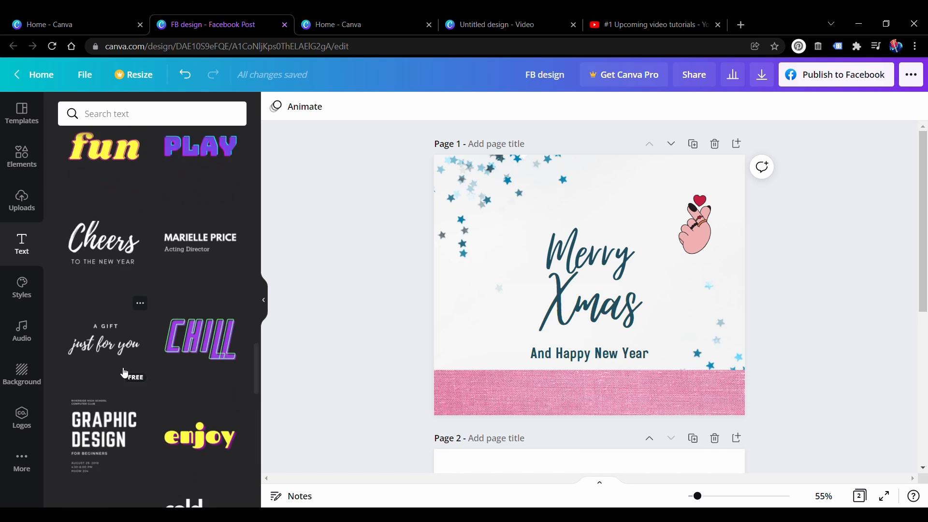
pyautogui.scroll(-3, 125, 373)
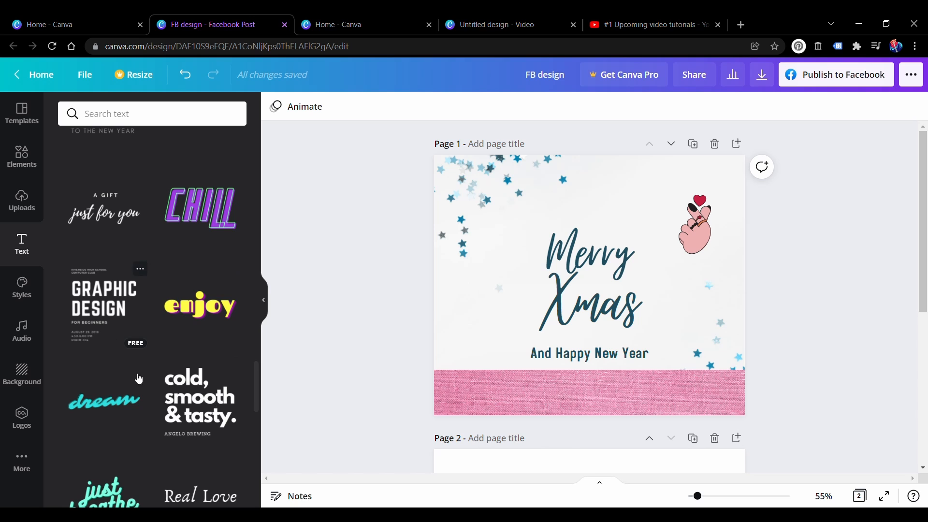
pyautogui.scroll(-3, 139, 378)
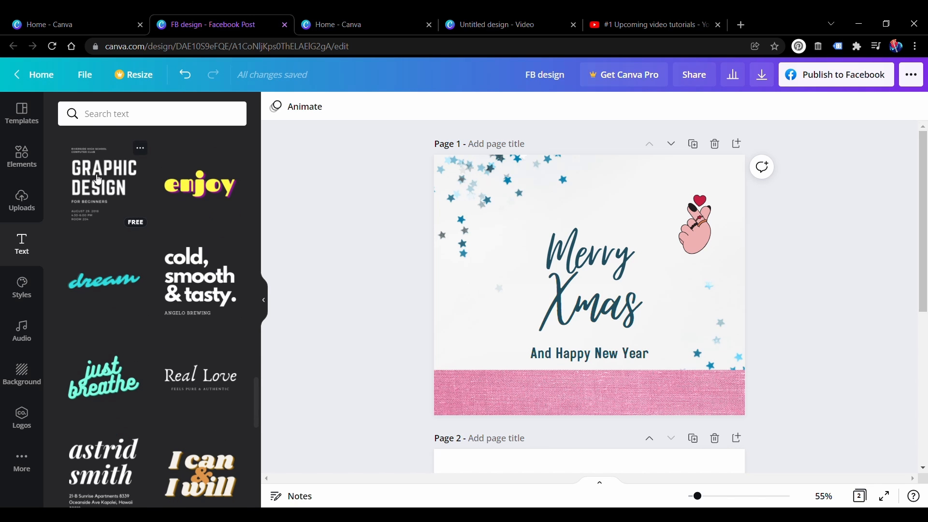
pyautogui.click(94, 175)
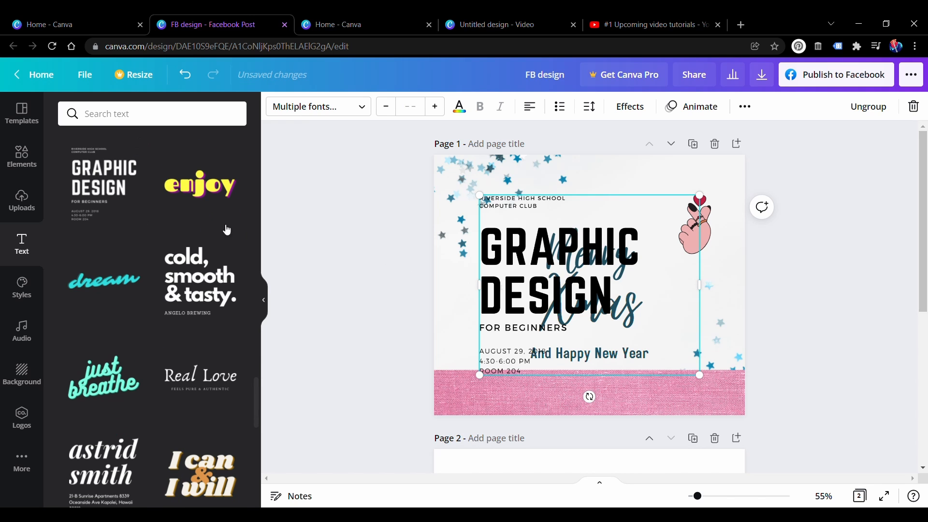
pyautogui.moveTo(616, 290); pyautogui.dragTo(578, 261)
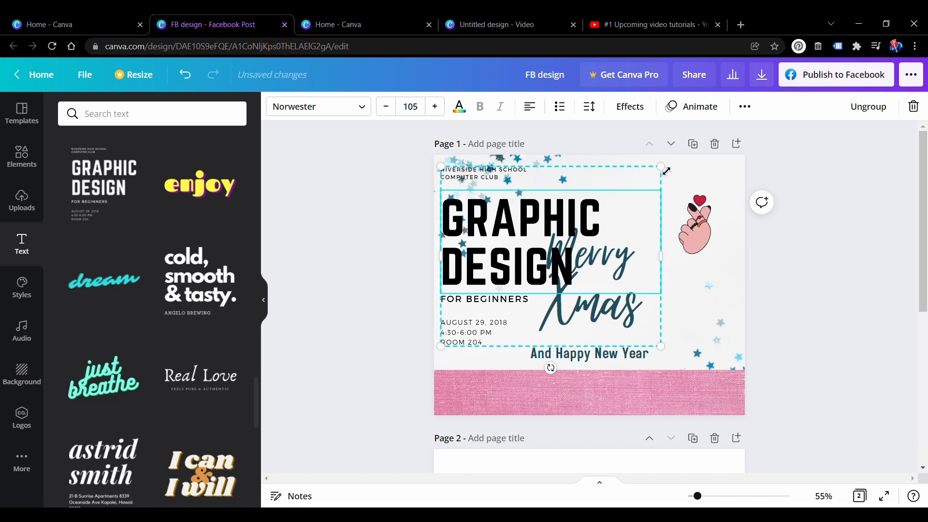
pyautogui.moveTo(666, 170); pyautogui.dragTo(603, 222)
pyautogui.moveTo(522, 262); pyautogui.dragTo(514, 288)
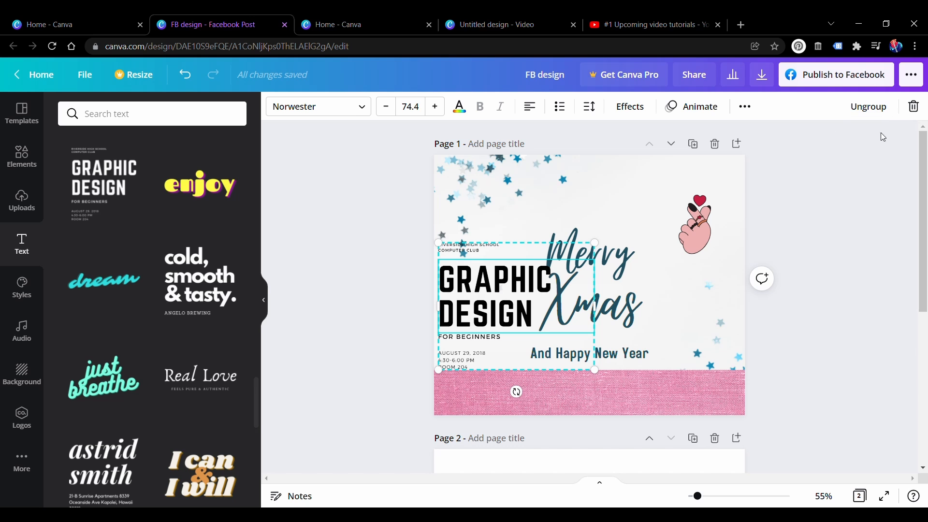
# - Ungroup the added font combination and move only its "GRAPHIC DESIGN" heading above the Merry Xmas greeting
pyautogui.click(877, 112)
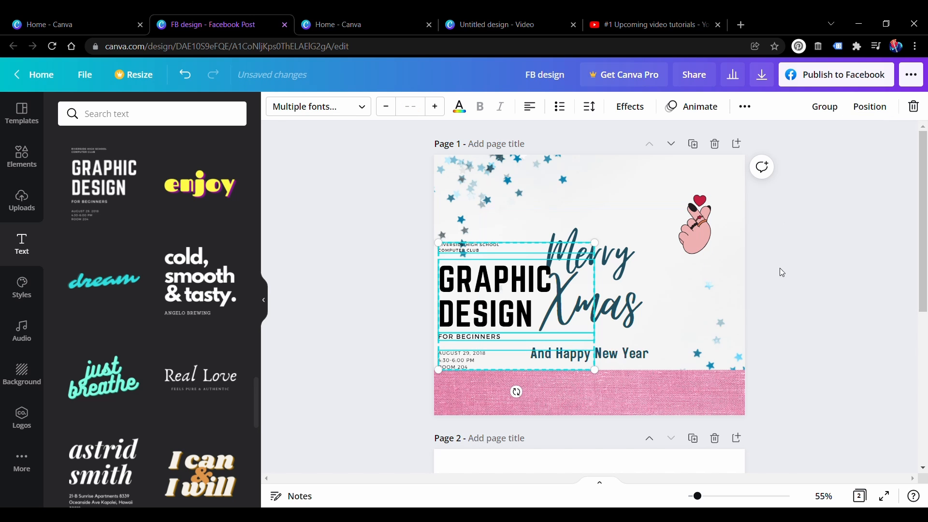
pyautogui.click(514, 308)
pyautogui.moveTo(513, 307); pyautogui.dragTo(586, 198)
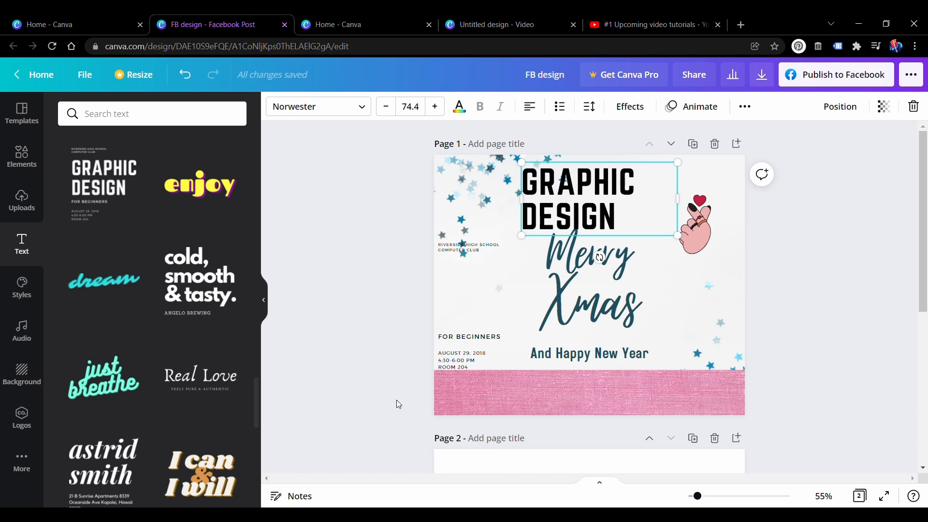
# - Apply the trending Ovo and Now style, with its orange, green and brown palette, to page 1
pyautogui.click(32, 290)
pyautogui.scroll(-1, 184, 290)
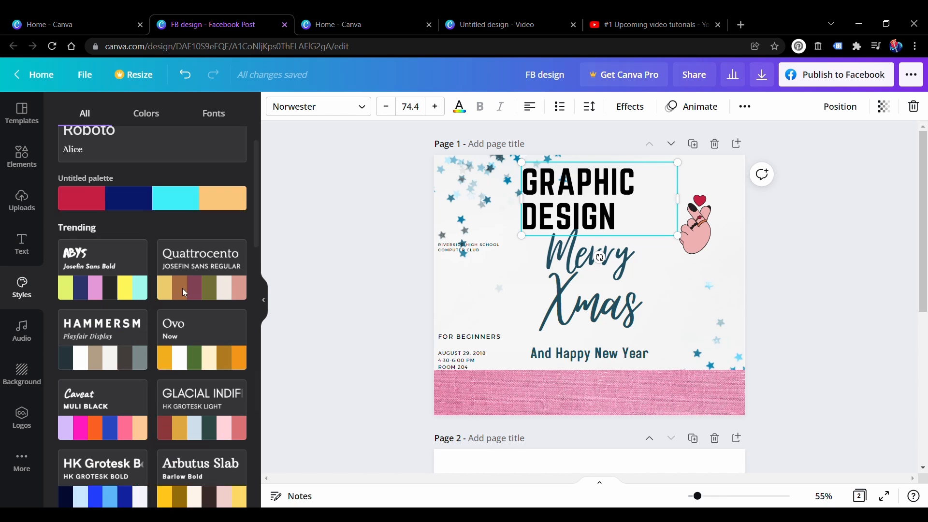
pyautogui.scroll(-1, 184, 292)
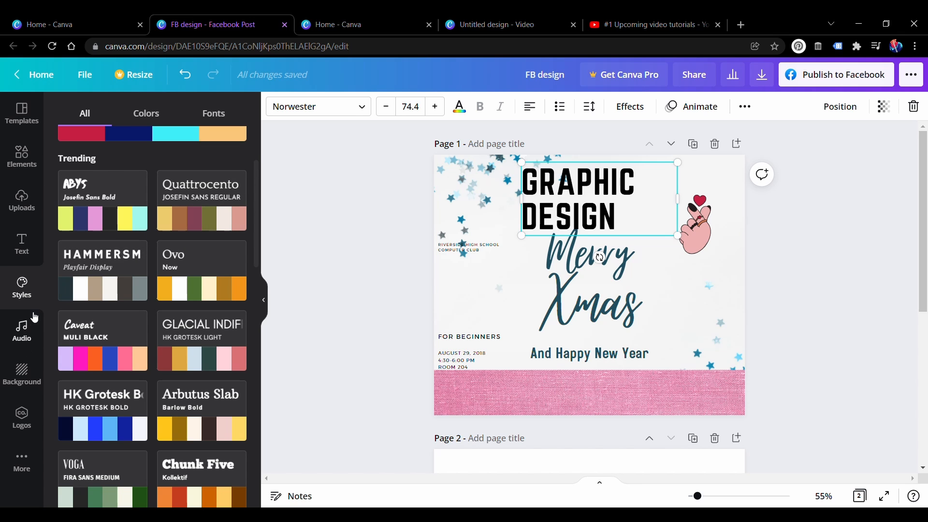
pyautogui.click(208, 285)
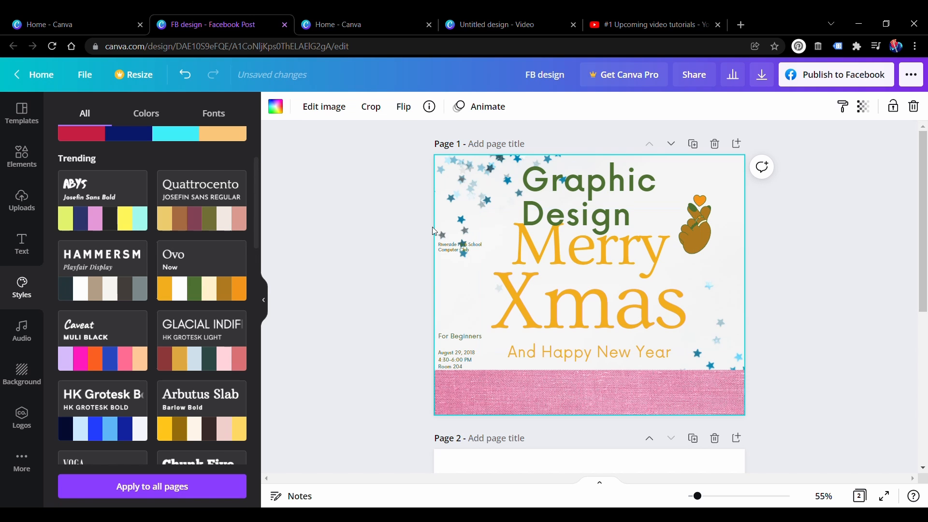
pyautogui.scroll(-2, 207, 283)
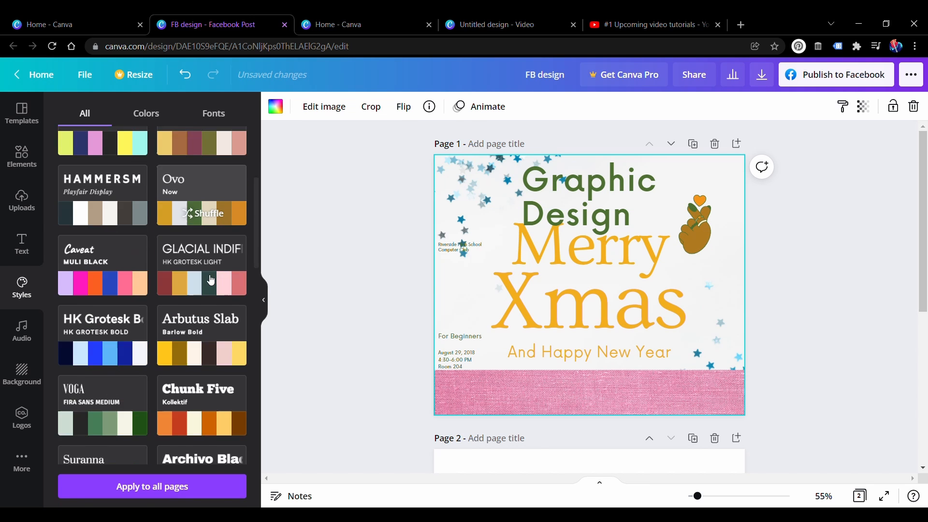
pyautogui.scroll(2, 208, 283)
pyautogui.click(209, 288)
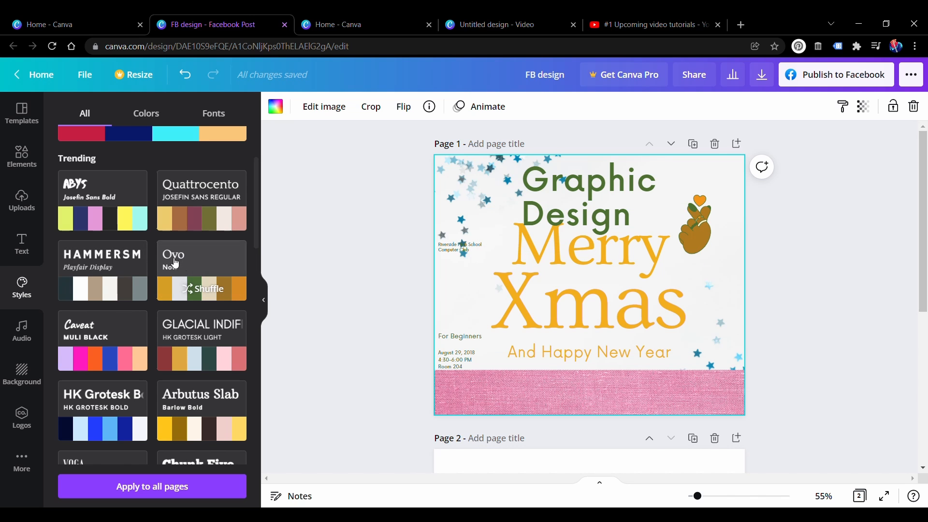
# - Examine the other trending style sets, including the separate lists of color palettes and font pairings
pyautogui.moveTo(246, 285)
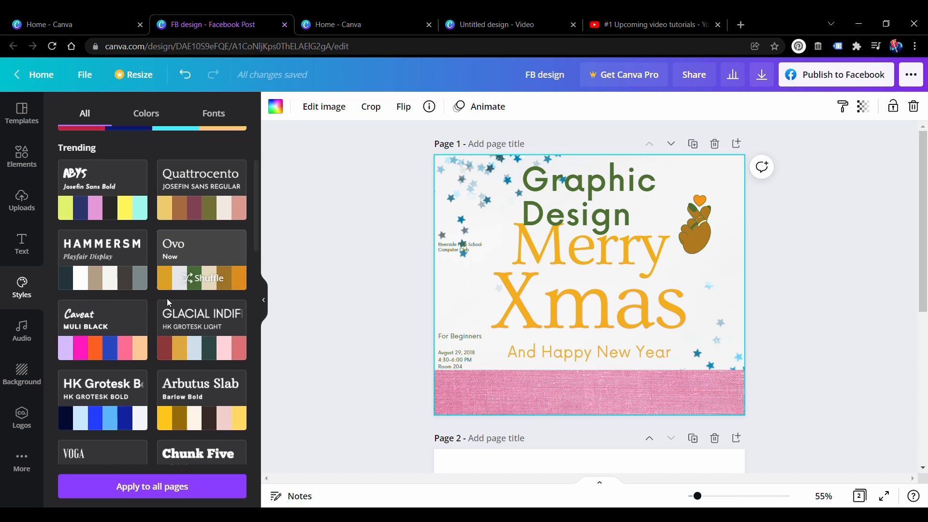
pyautogui.scroll(-1, 167, 298)
pyautogui.scroll(-4, 182, 328)
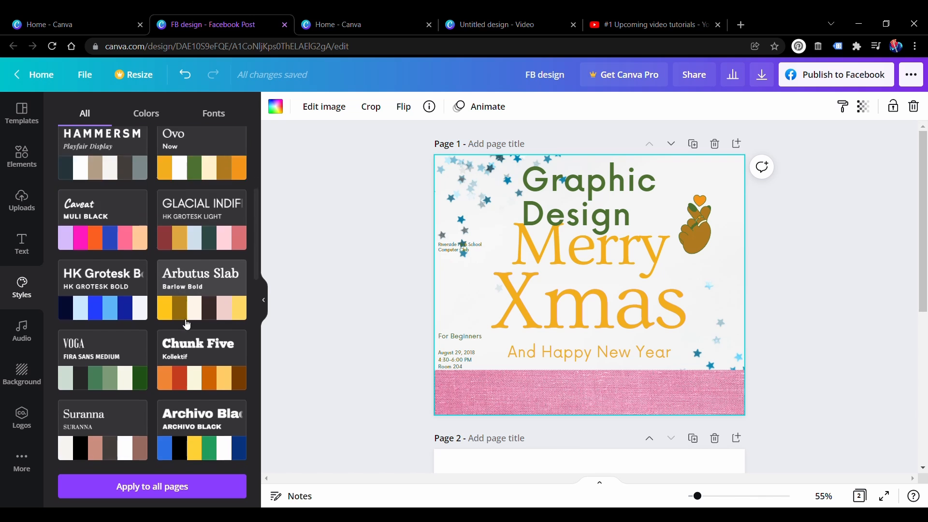
pyautogui.scroll(4, 194, 205)
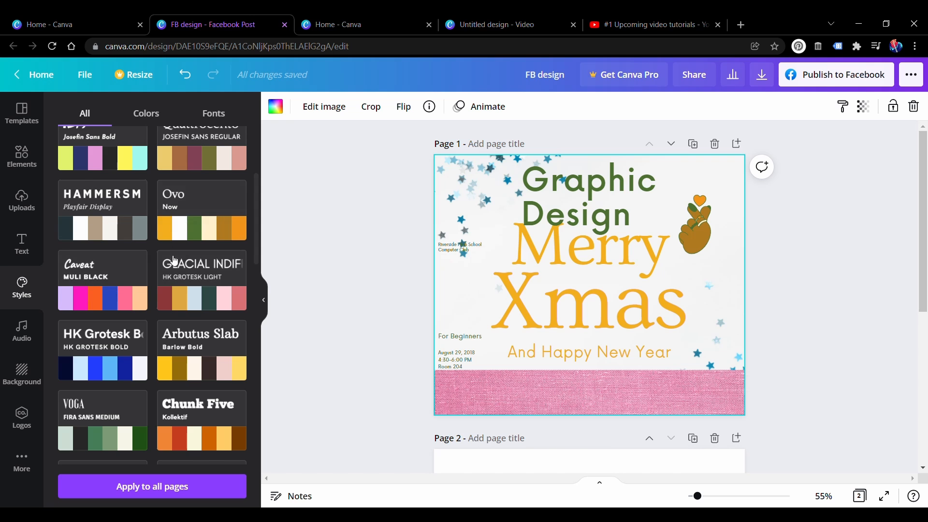
pyautogui.scroll(2, 181, 264)
pyautogui.scroll(-3, 195, 278)
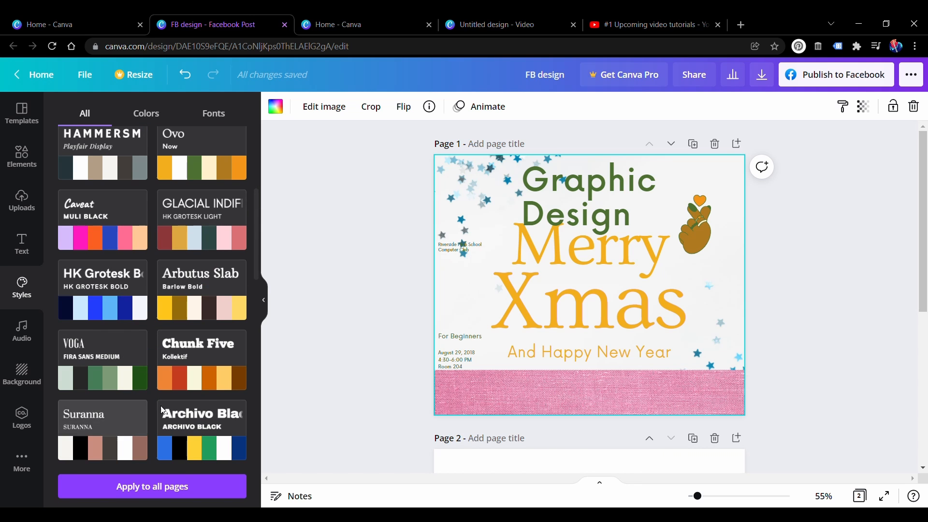
pyautogui.scroll(-2, 155, 324)
pyautogui.scroll(-2, 155, 320)
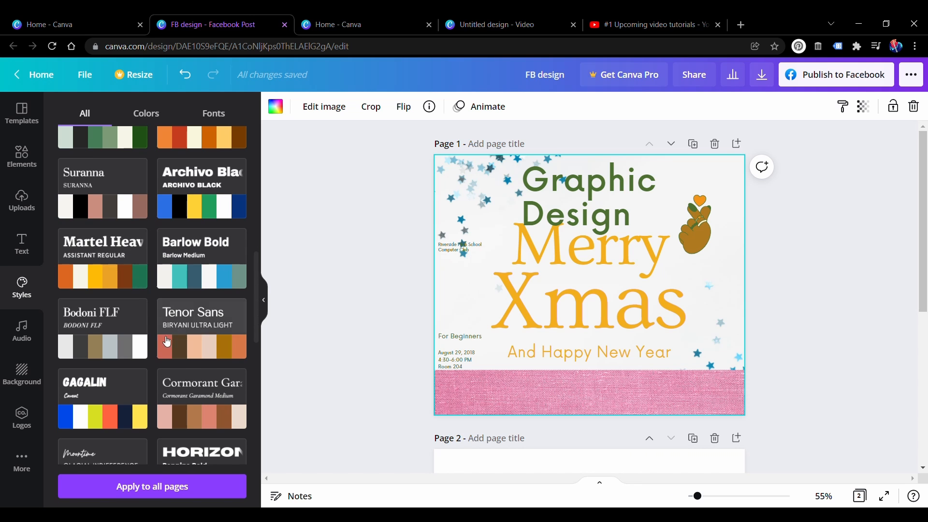
pyautogui.scroll(-1, 218, 322)
pyautogui.scroll(9, 127, 306)
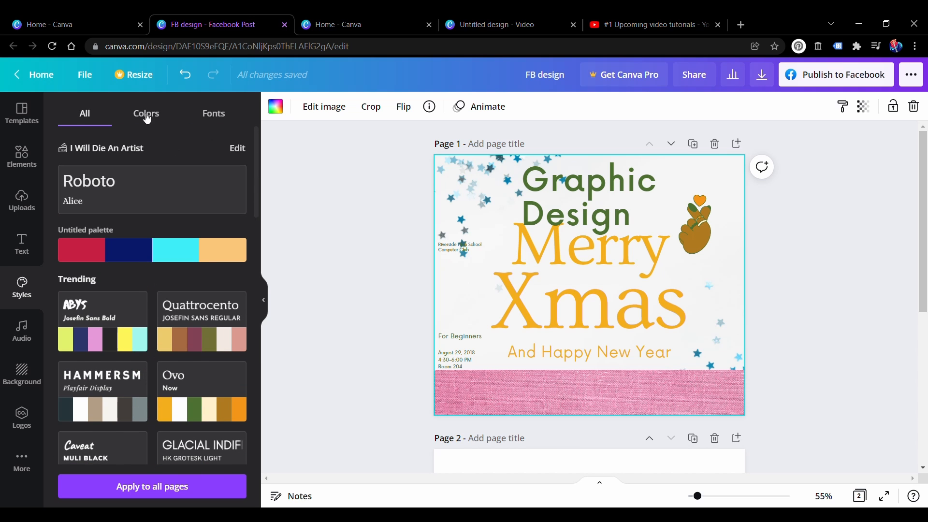
pyautogui.click(147, 115)
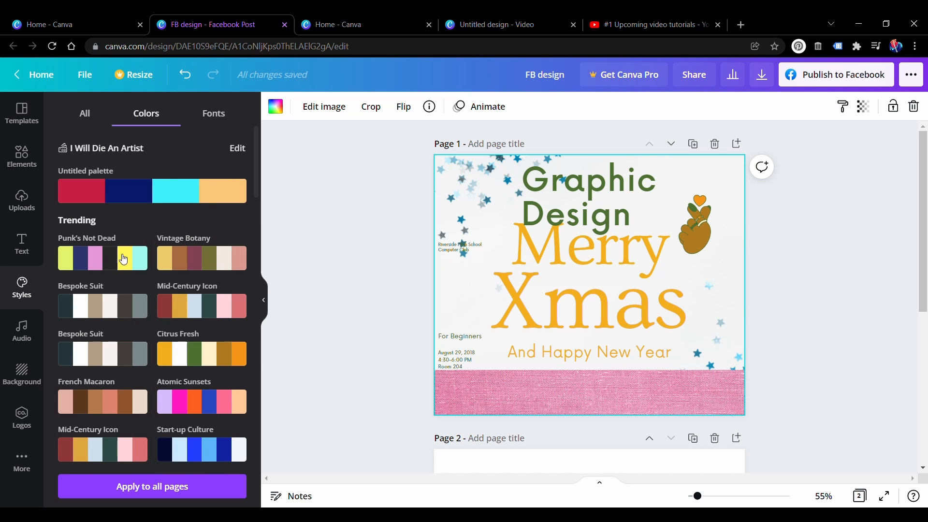
pyautogui.click(213, 116)
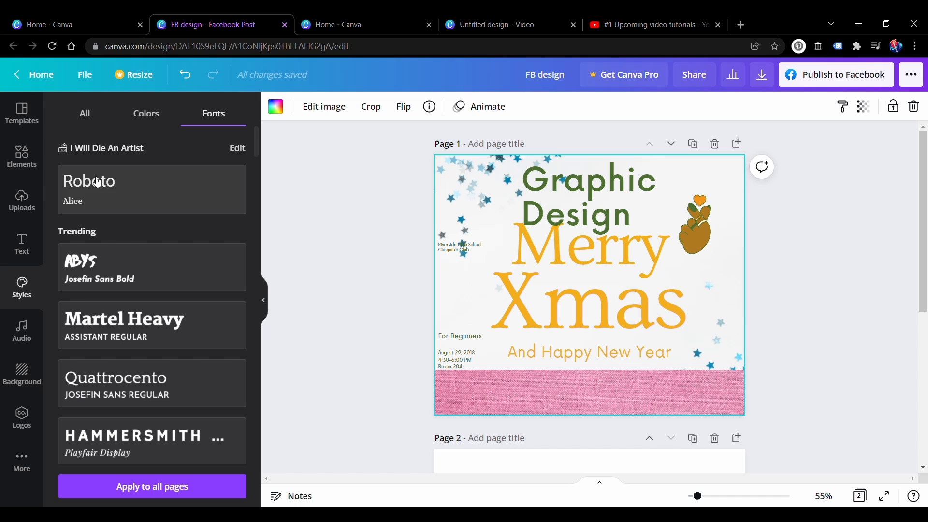
pyautogui.click(91, 122)
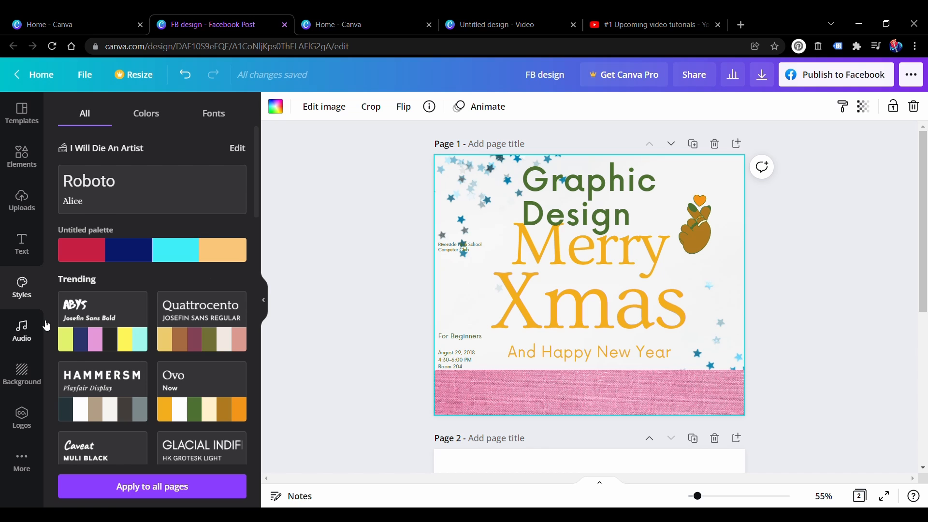
# - Examine the audio library, including its recently used, Happy and Pop tracks
pyautogui.click(29, 336)
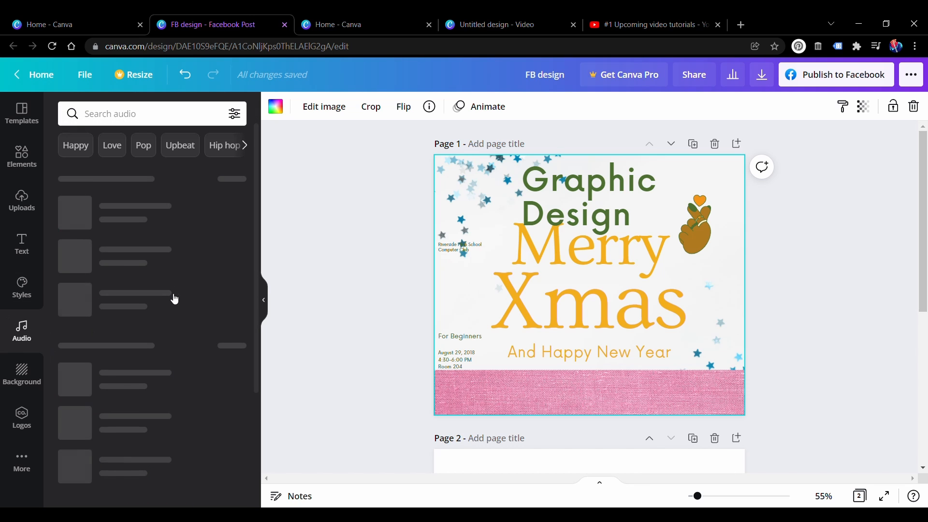
pyautogui.scroll(-2, 106, 290)
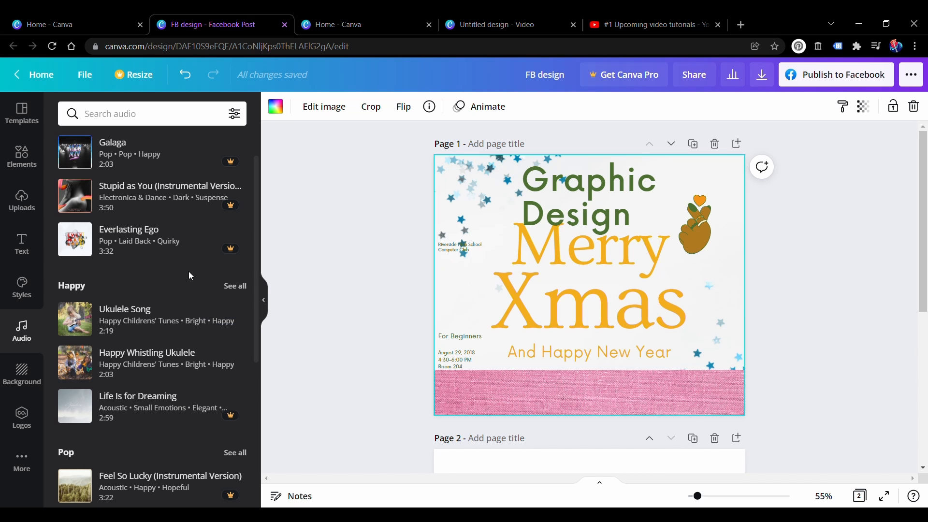
pyautogui.scroll(-3, 193, 275)
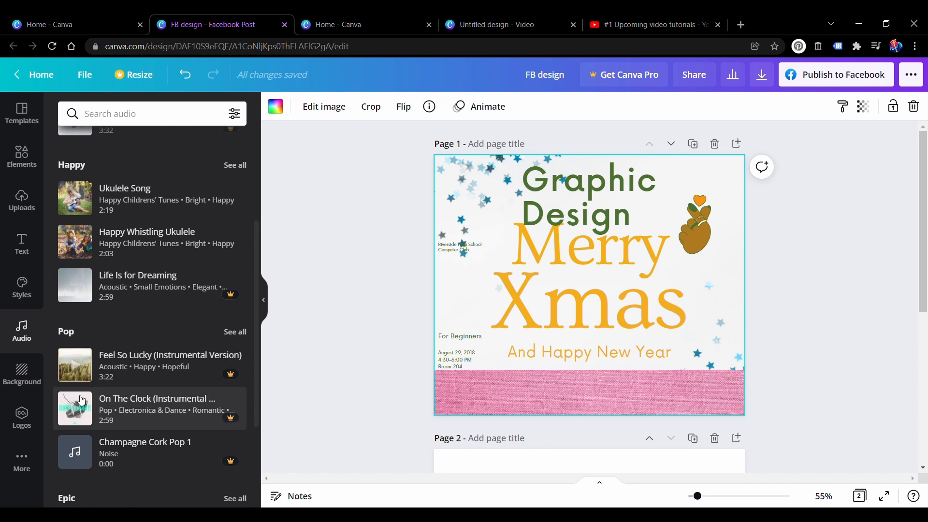
pyautogui.scroll(4, 132, 336)
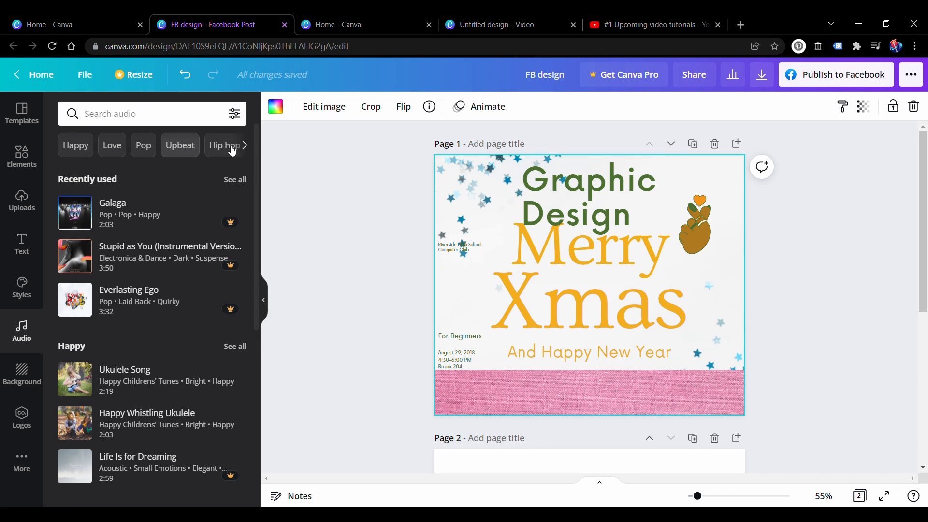
pyautogui.scroll(-2, 145, 290)
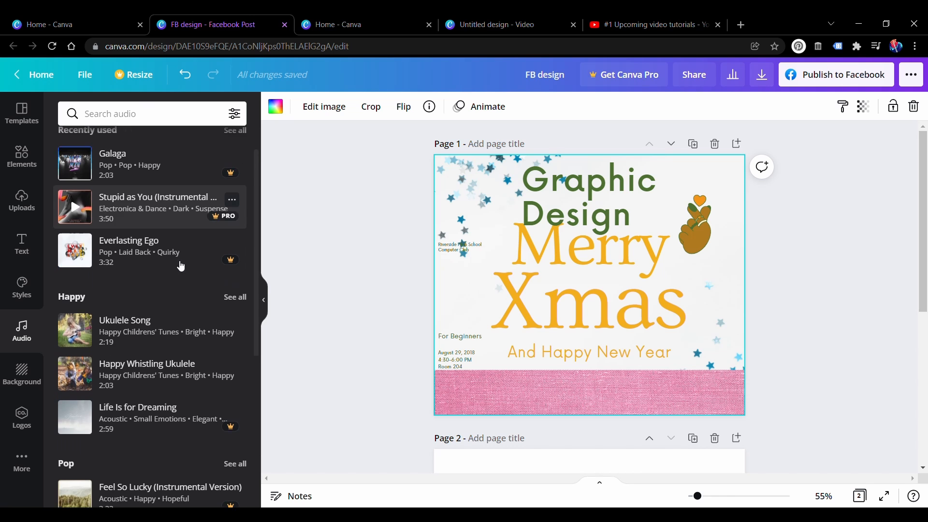
# - Examine the collection of page backgrounds, including its solid colors, gradients and textures
pyautogui.click(21, 373)
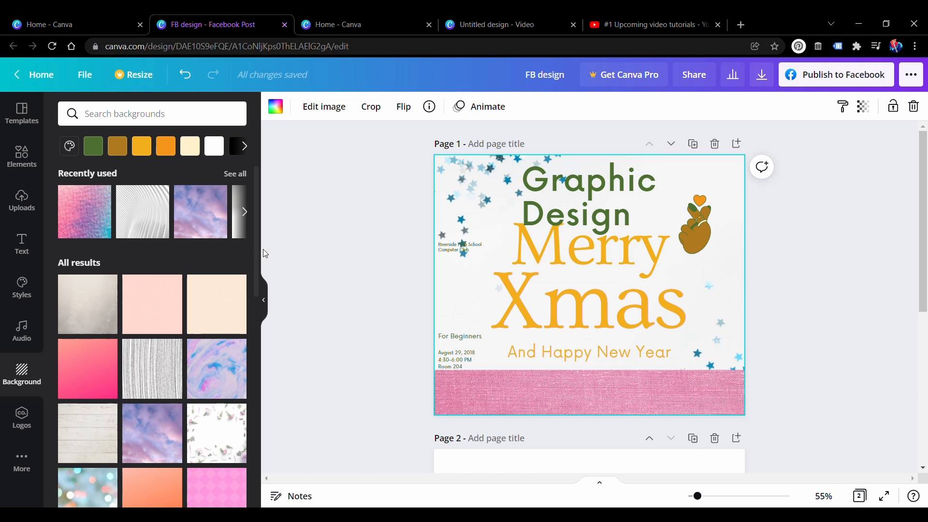
pyautogui.scroll(-3, 213, 358)
pyautogui.scroll(-2, 213, 355)
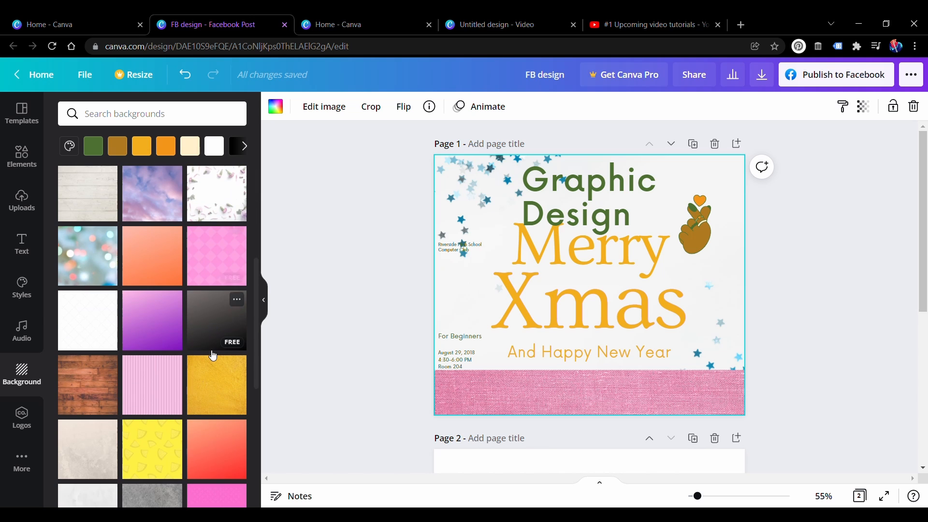
pyautogui.scroll(-6, 214, 356)
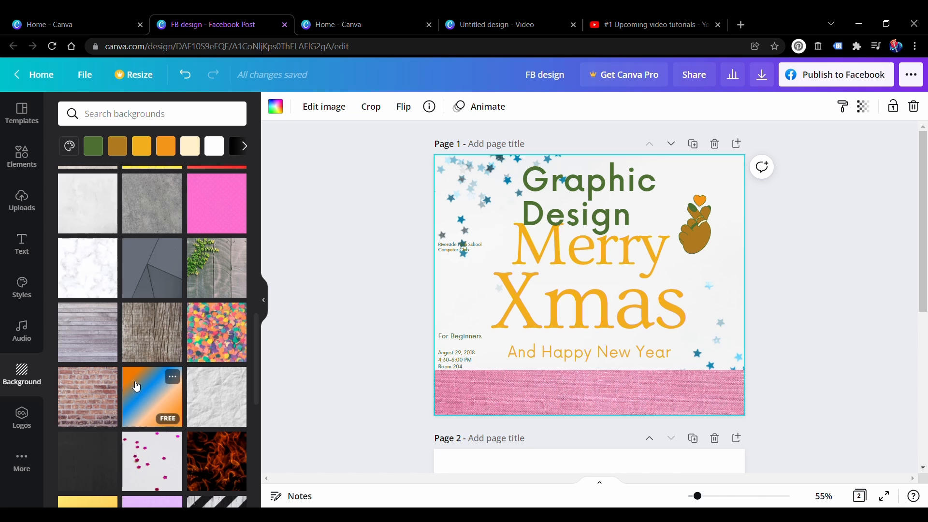
pyautogui.scroll(10, 171, 356)
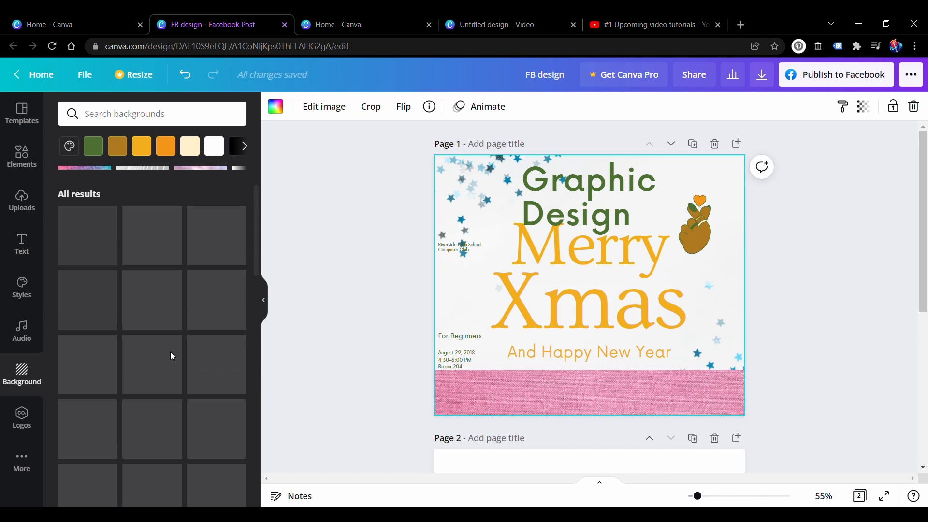
# - Review the video, audio and chart elements, the extra Canva apps and the brand's logos
pyautogui.click(24, 166)
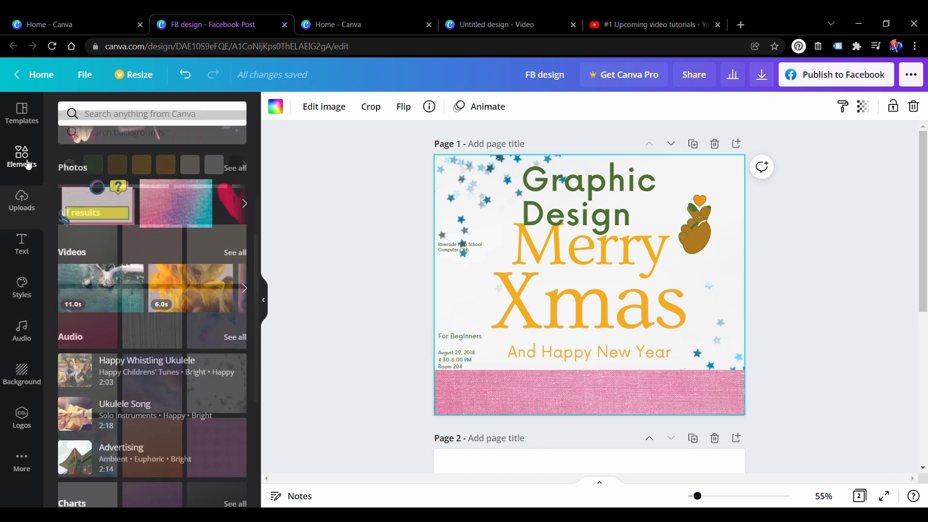
pyautogui.scroll(-2, 222, 325)
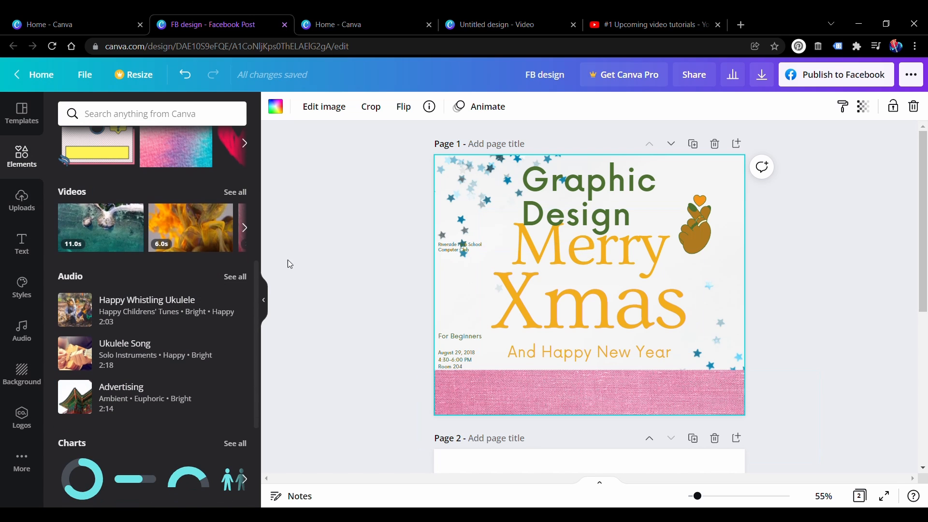
pyautogui.click(35, 427)
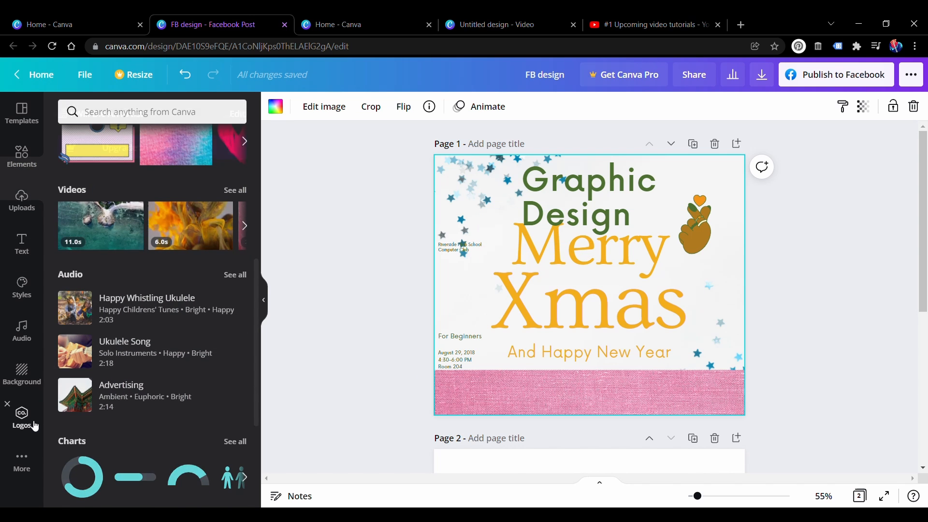
pyautogui.click(23, 464)
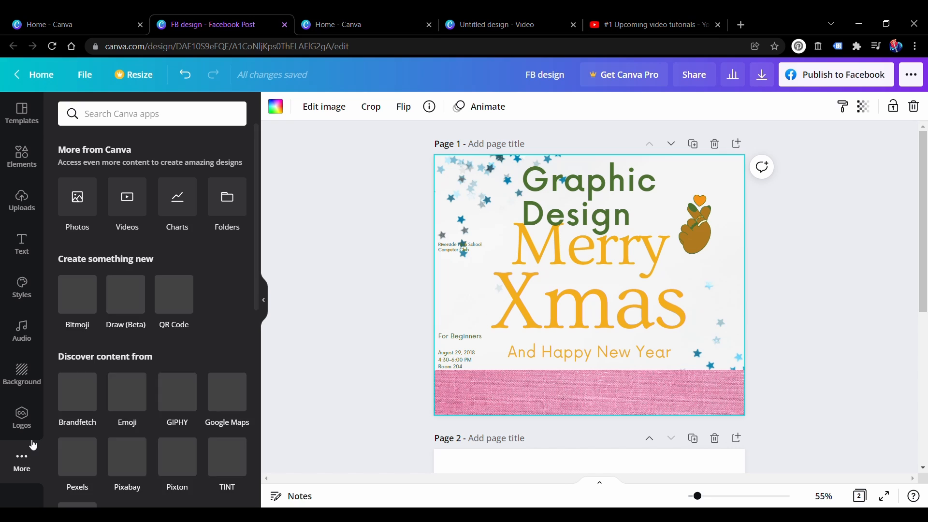
pyautogui.click(21, 418)
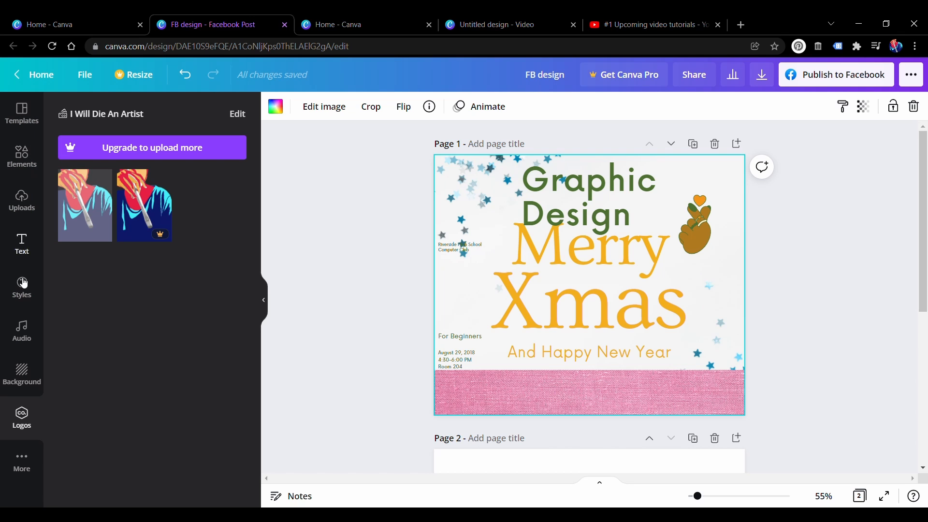
# - Close the FB design and return to the first Canva home page
pyautogui.click(325, 307)
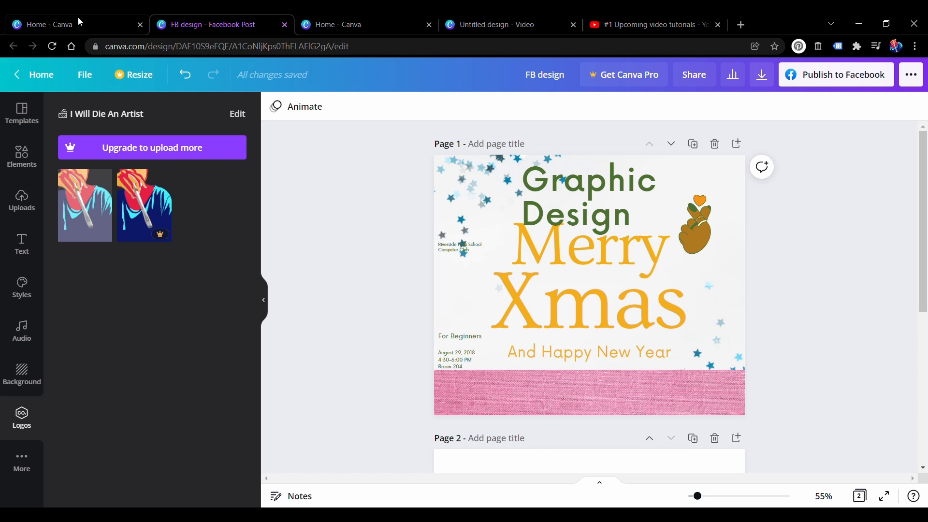
pyautogui.click(285, 24)
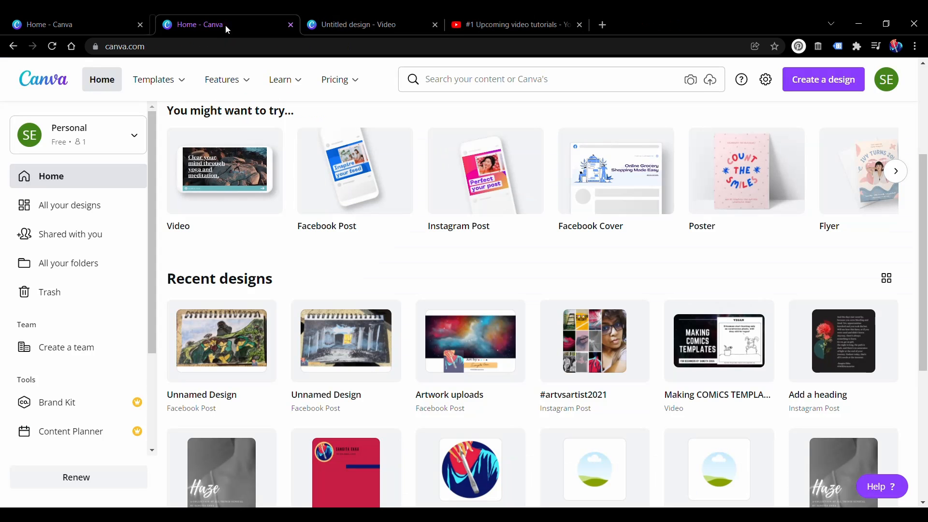
pyautogui.click(95, 15)
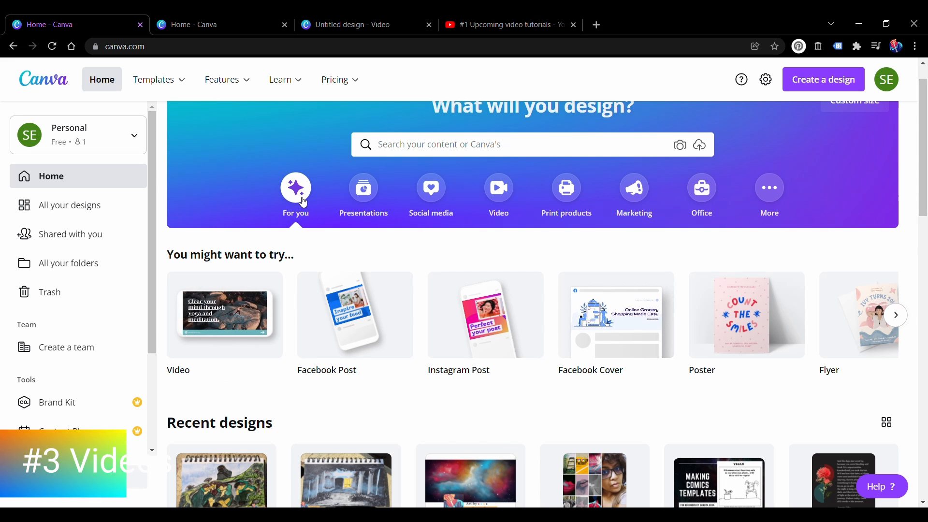
# - Examine the design types offered in the Video category, such as Facebook Video, Mobile Video and YouTube Video
pyautogui.click(364, 193)
pyautogui.click(437, 248)
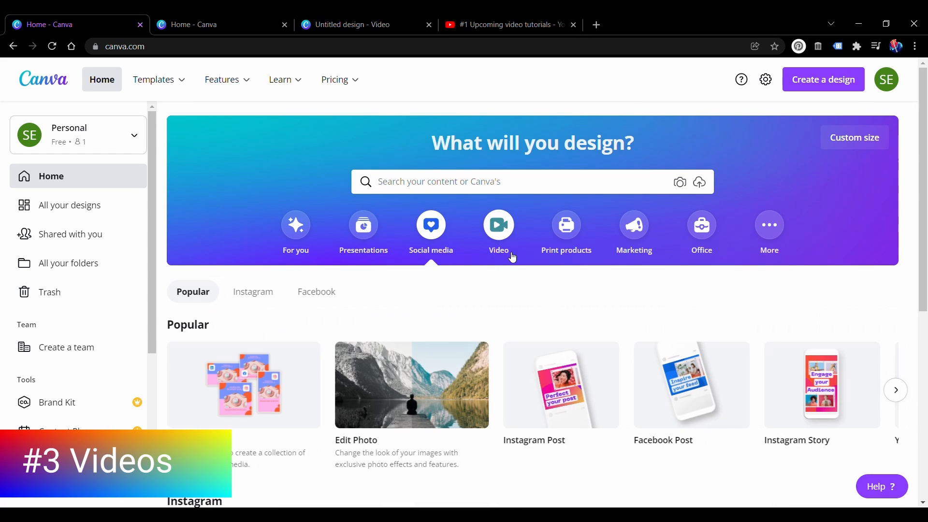
pyautogui.click(515, 259)
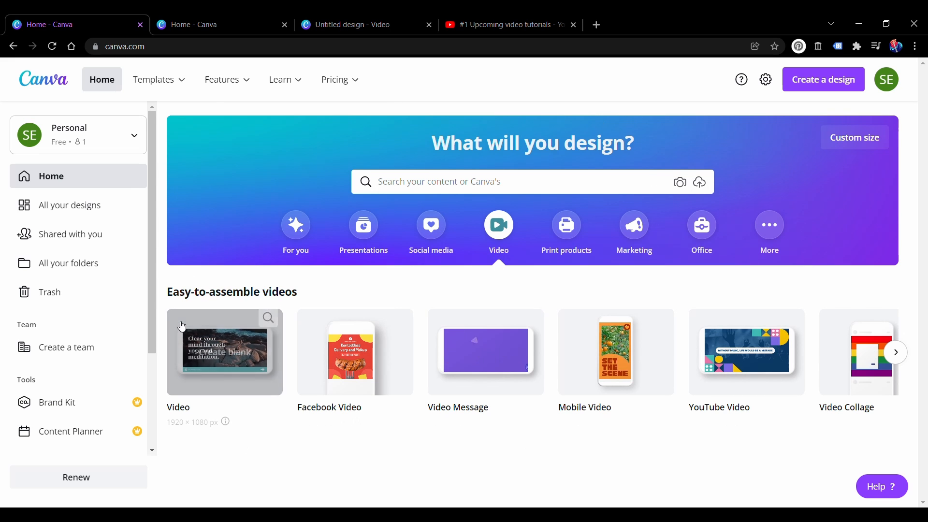
pyautogui.moveTo(285, 79)
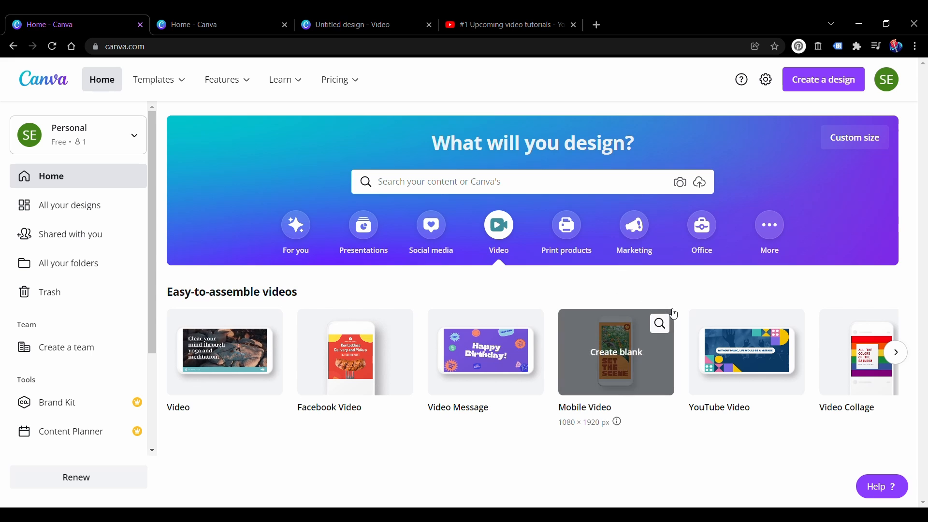
pyautogui.moveTo(399, 361)
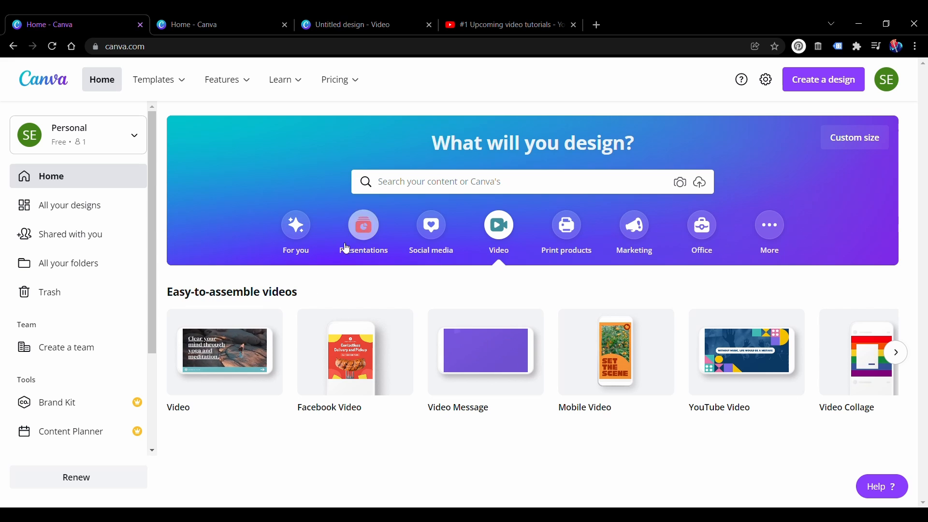
# - Create a blank 1920 × 1080 px Video design from the For you suggestions
pyautogui.click(309, 234)
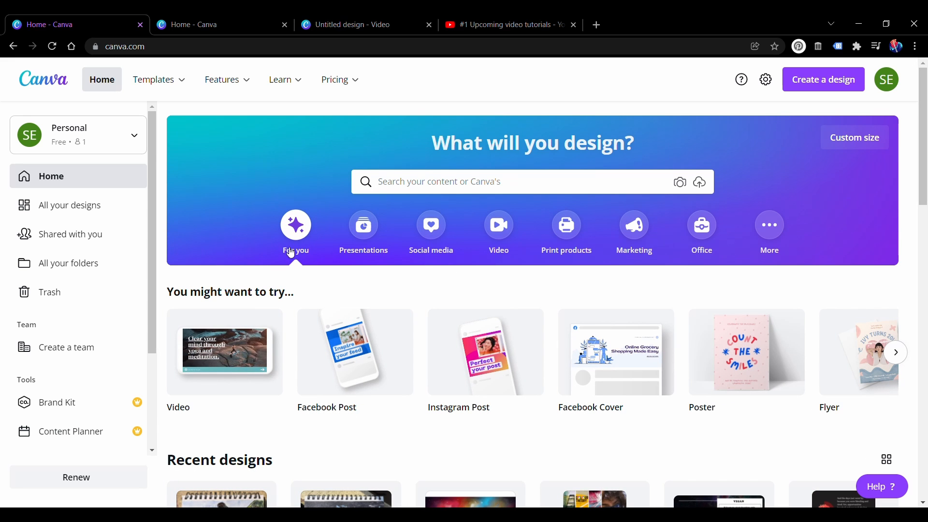
pyautogui.moveTo(205, 315)
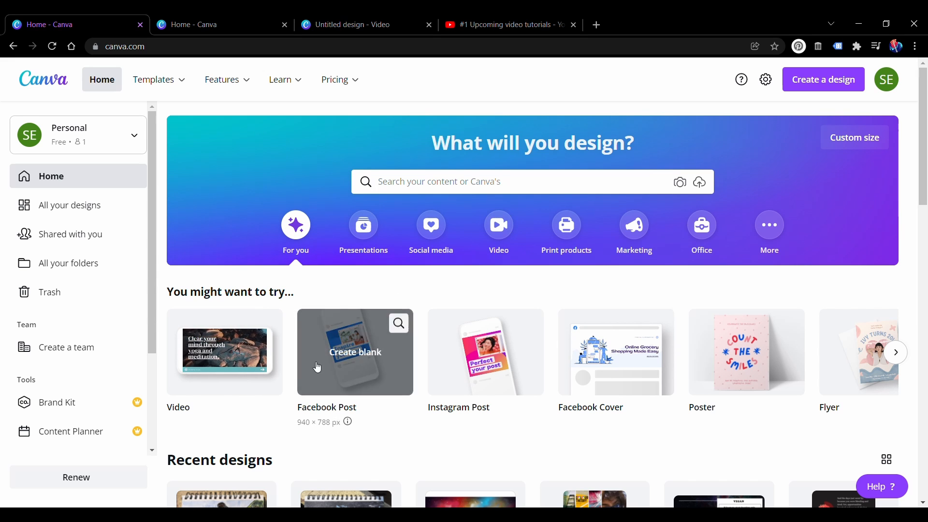
pyautogui.moveTo(248, 368)
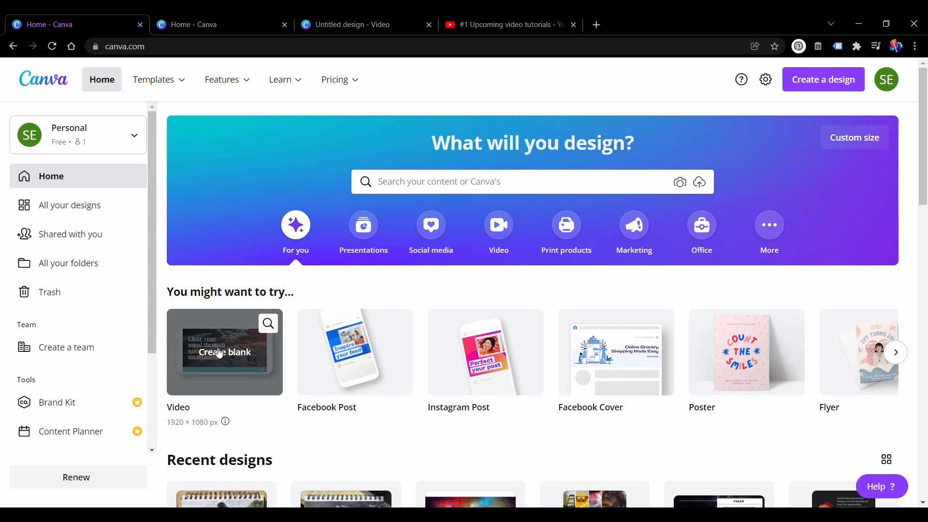
pyautogui.click(215, 365)
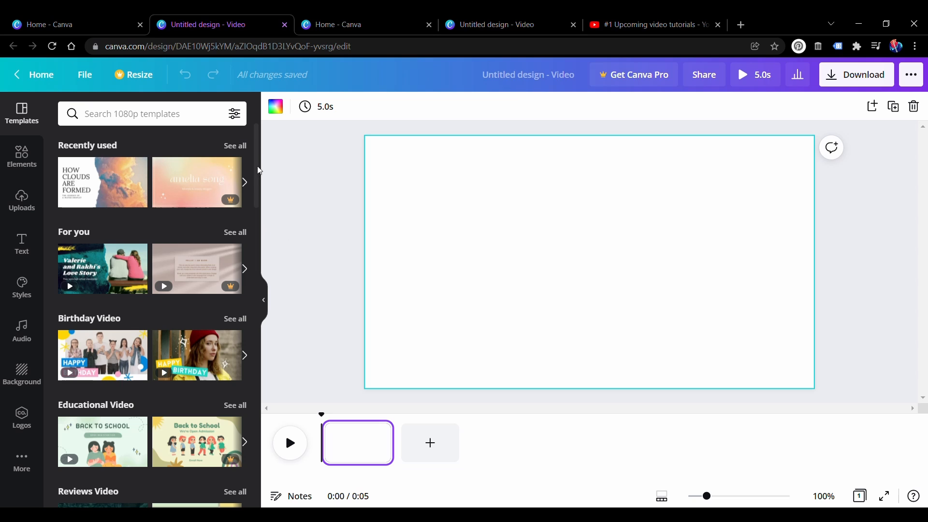
# - Preview the blank video page and dismiss the tip about skimming the video
pyautogui.scroll(-3, 258, 164)
pyautogui.scroll(3, 263, 156)
pyautogui.click(290, 455)
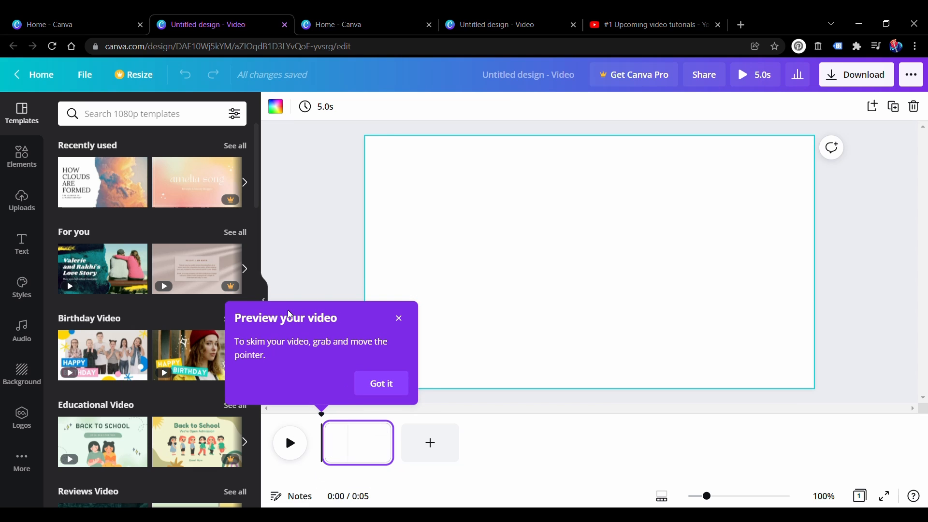
pyautogui.click(387, 384)
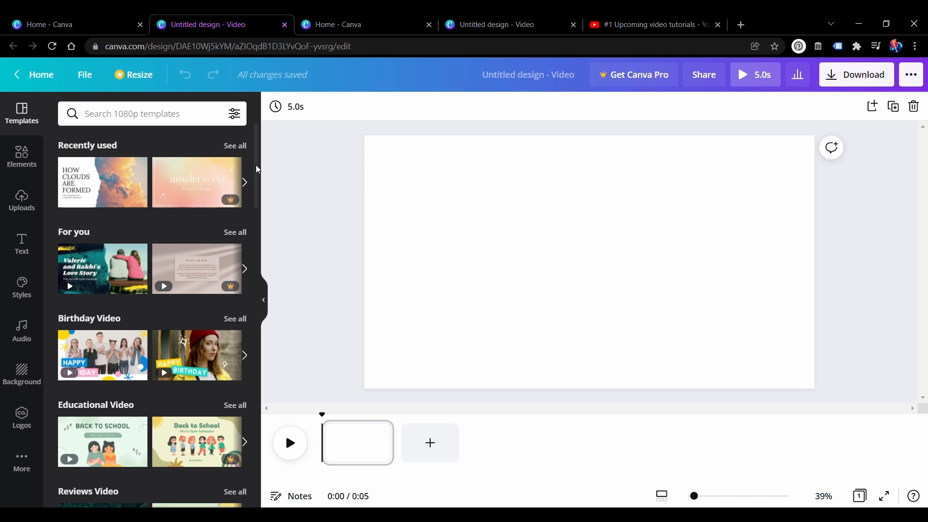
# - Apply the "Happy Birthday" video template with the clapping children to the blank page
pyautogui.scroll(-1, 258, 169)
pyautogui.scroll(1, 261, 166)
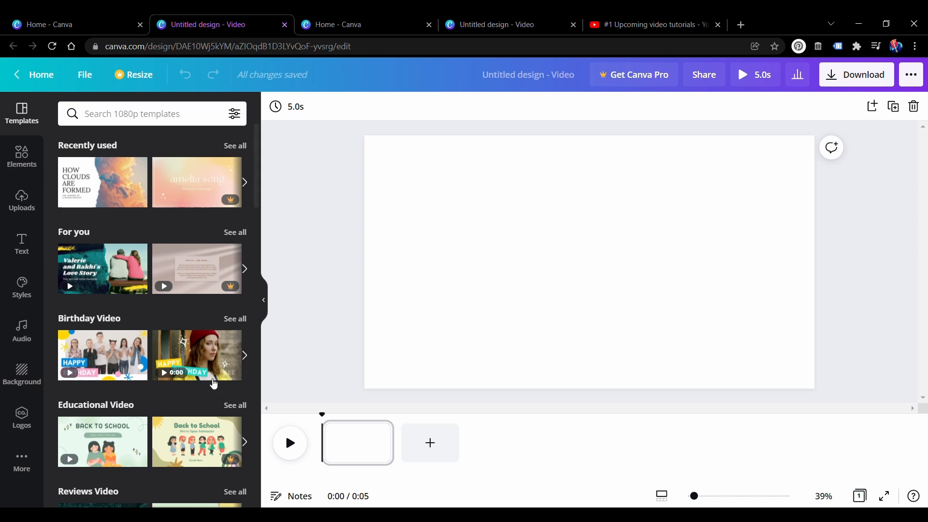
pyautogui.scroll(-6, 214, 384)
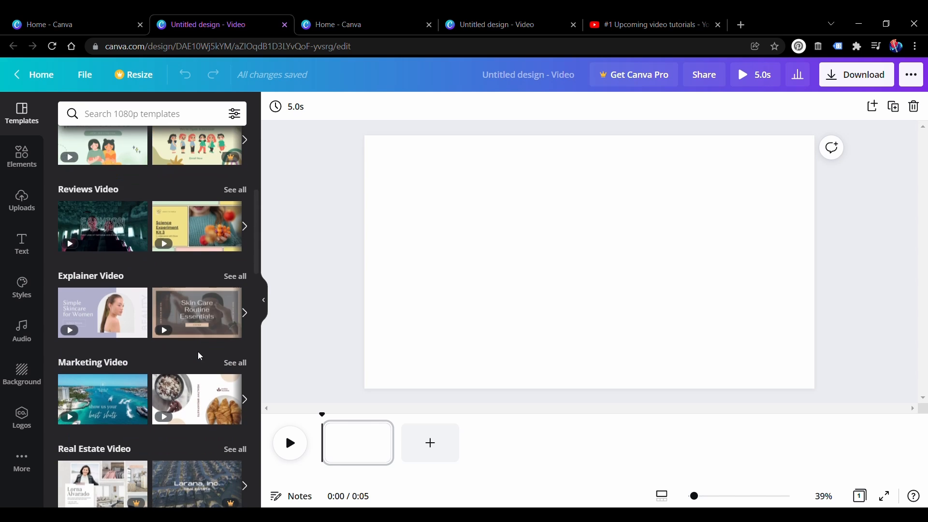
pyautogui.scroll(4, 198, 352)
pyautogui.scroll(3, 118, 297)
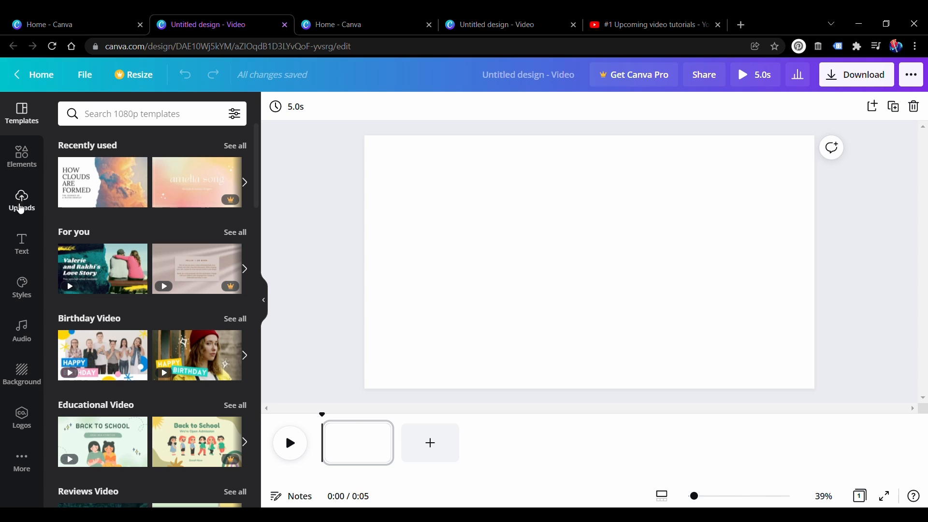
pyautogui.moveTo(136, 290)
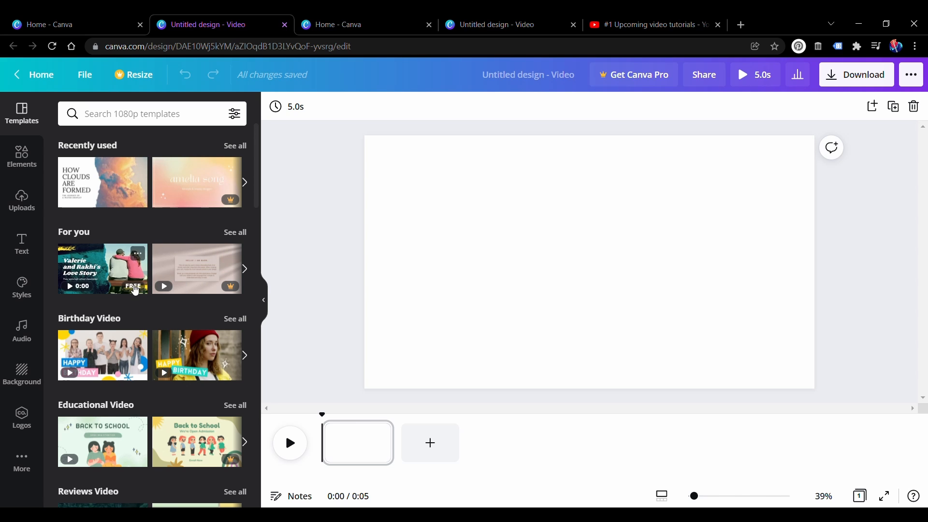
pyautogui.scroll(-1, 131, 299)
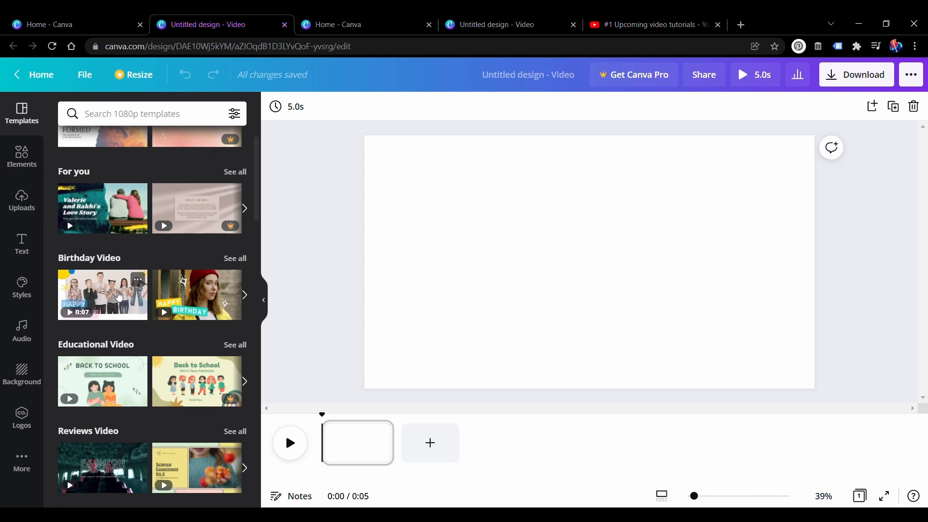
pyautogui.click(119, 296)
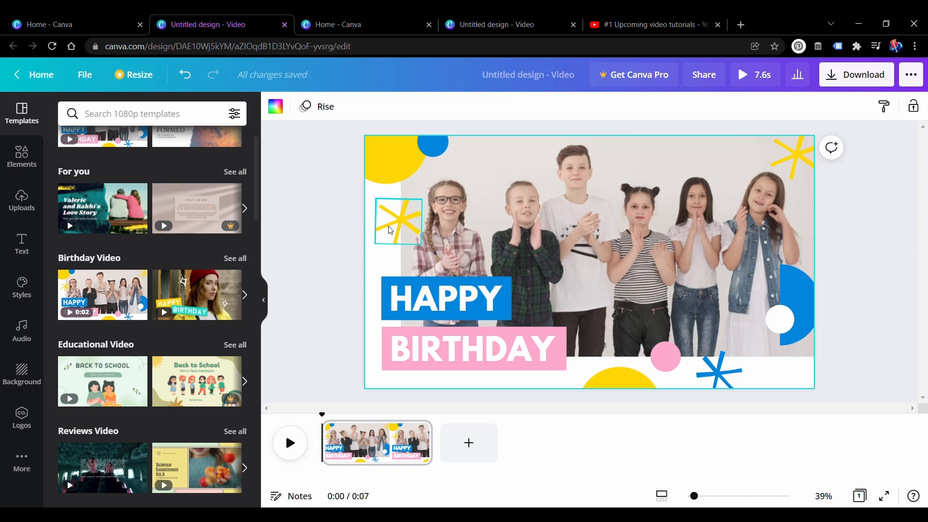
# - Select the yellow circle, the blue circle and the upper-right yellow star in turn to inspect their editing options
pyautogui.click(412, 178)
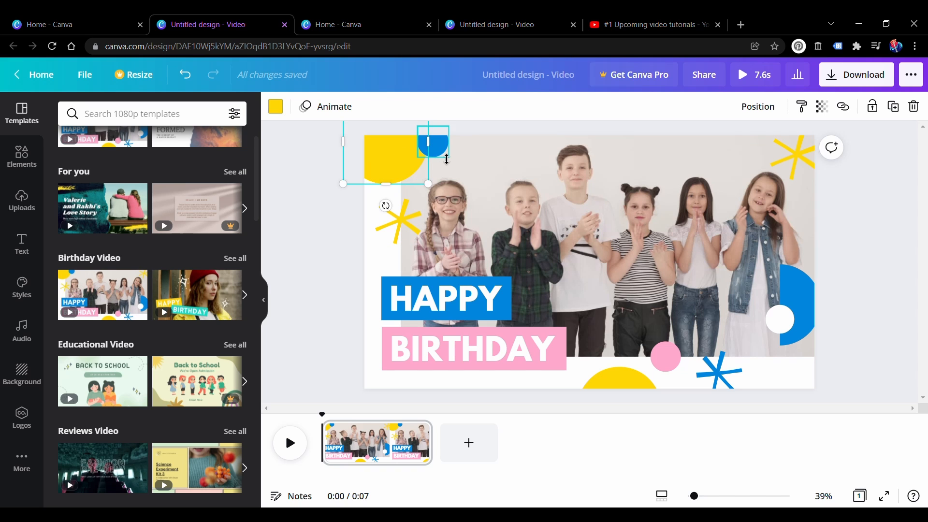
pyautogui.click(444, 156)
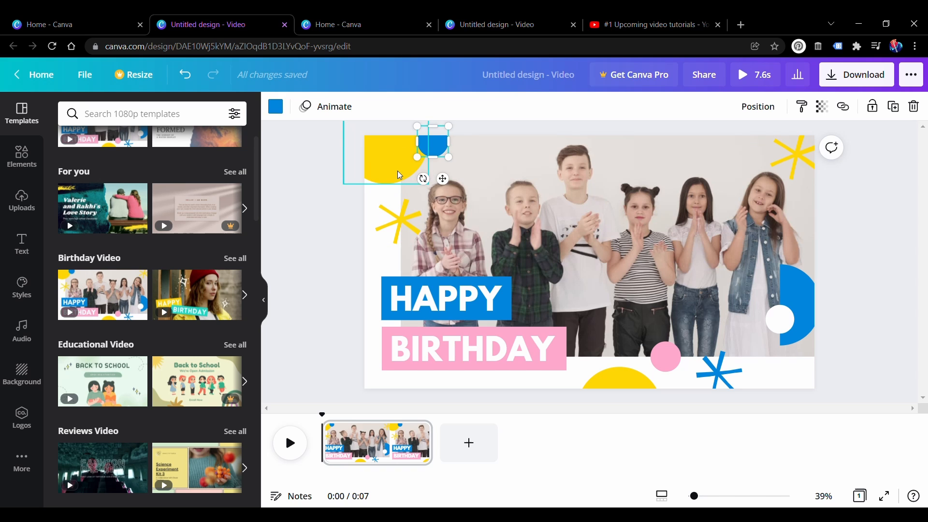
pyautogui.click(787, 169)
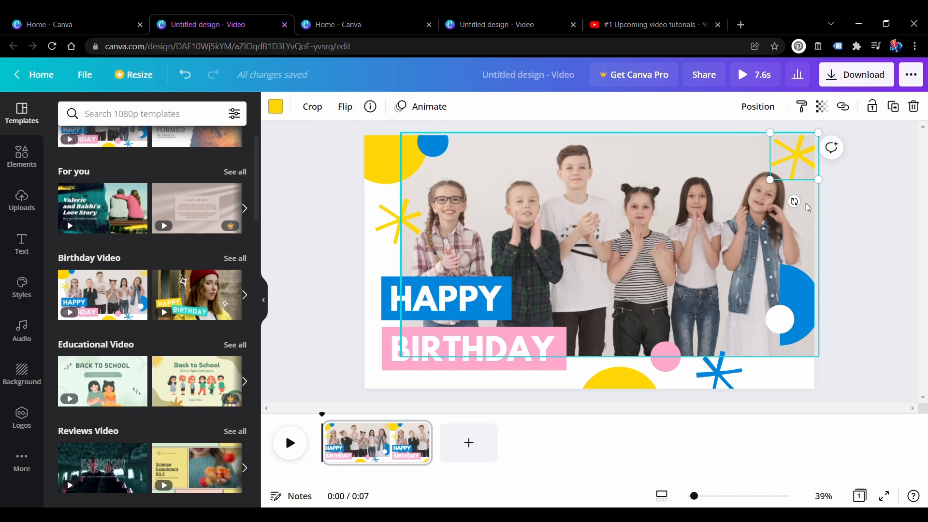
# - Shrink the yellow circle in the page's upper-left corner and recolor it with the pink document color
pyautogui.click(399, 169)
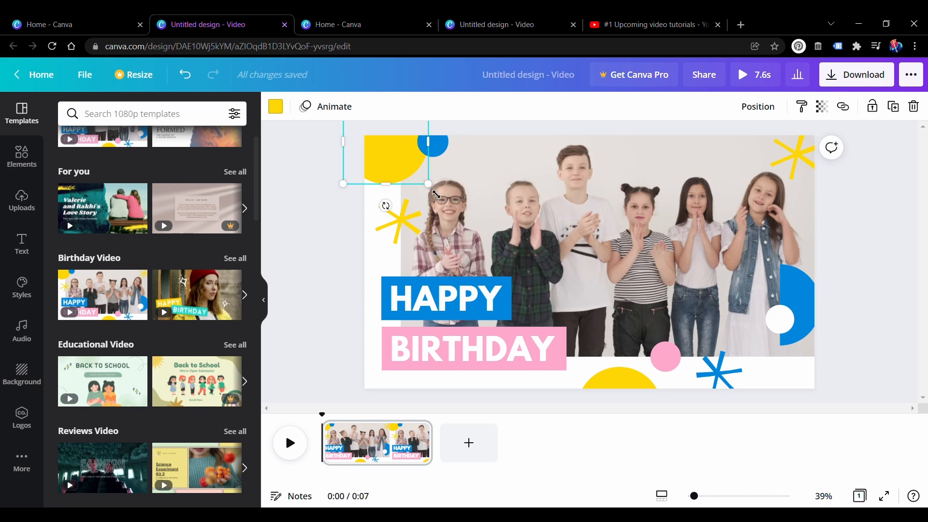
pyautogui.moveTo(428, 183)
pyautogui.mouseDown()
pyautogui.moveTo(481, 223)
pyautogui.moveTo(469, 194)
pyautogui.moveTo(485, 211)
pyautogui.moveTo(423, 168)
pyautogui.mouseUp()
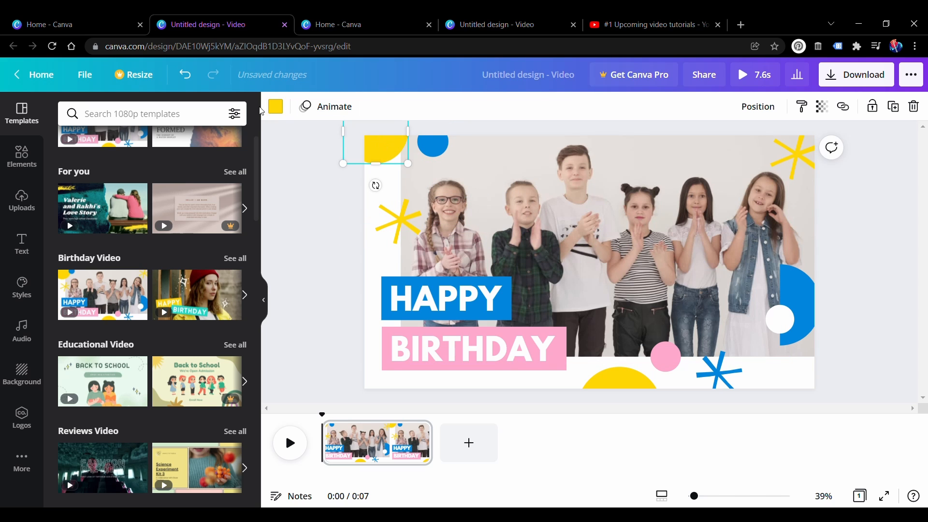
pyautogui.click(276, 108)
pyautogui.click(136, 170)
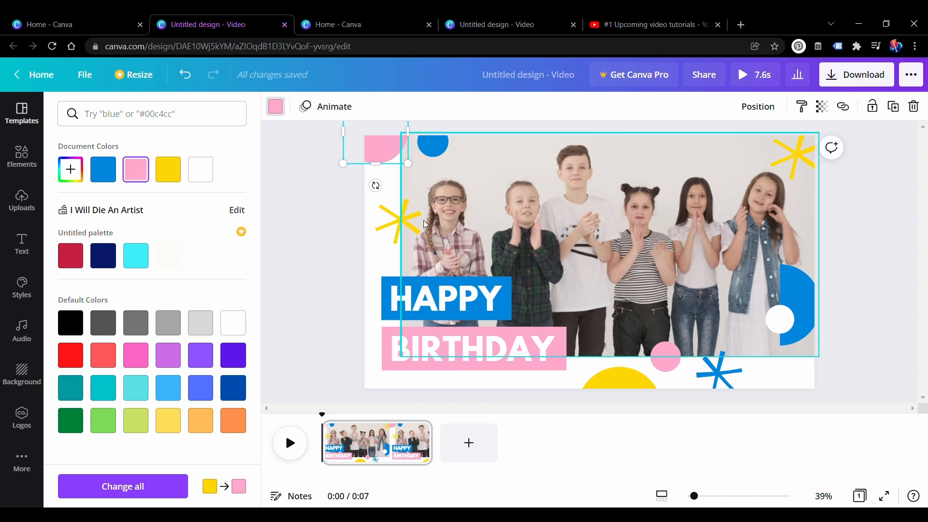
# - Play the clapping children clip on the page and delete it from the design
pyautogui.click(644, 232)
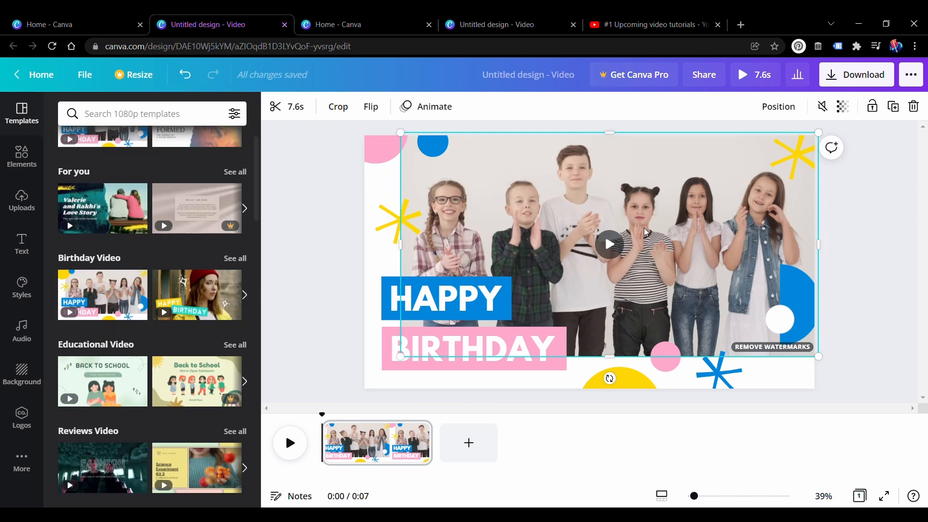
pyautogui.click(610, 246)
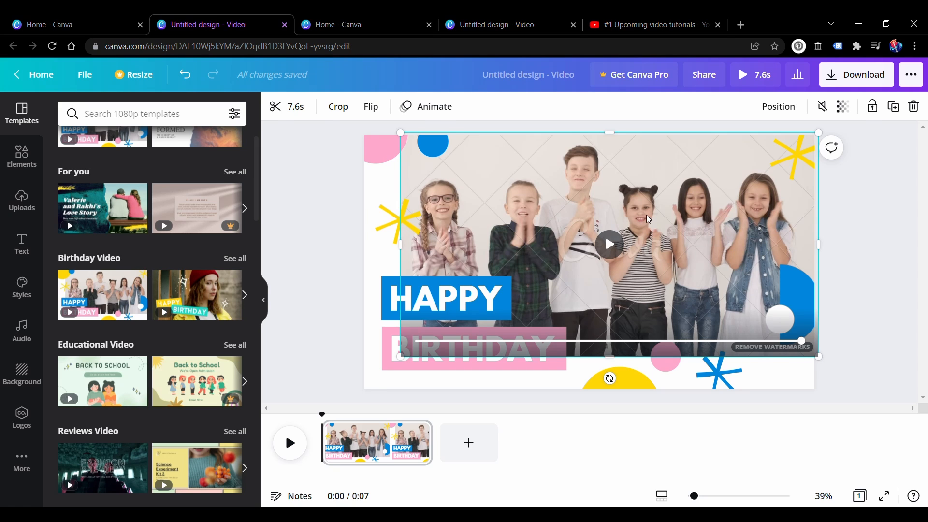
pyautogui.press('Delete')
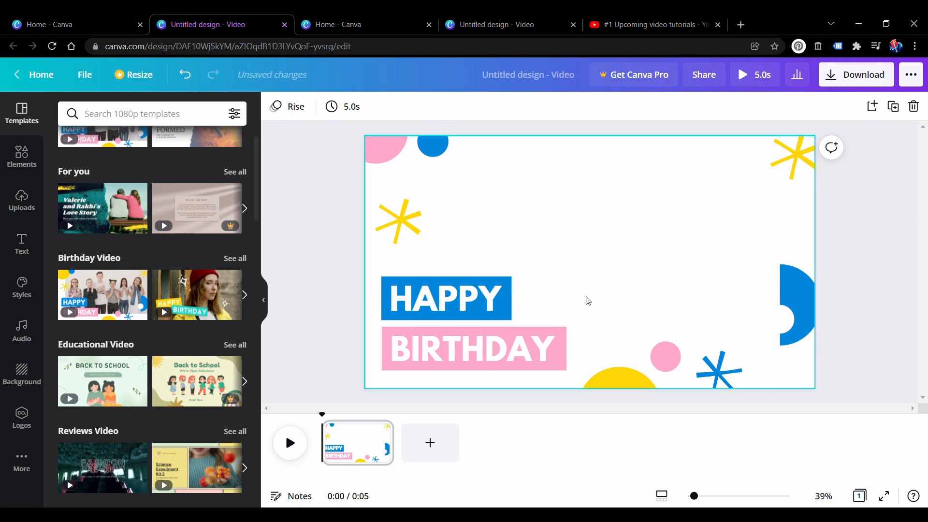
# - Try the "Happy Birthday" video template with the woman in the red hat on the page, and undo it
pyautogui.click(224, 289)
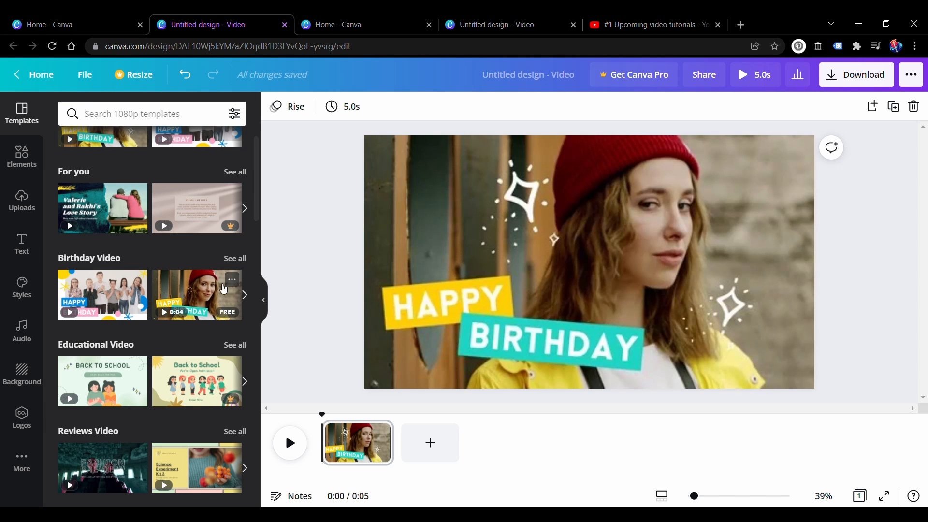
pyautogui.click(626, 276)
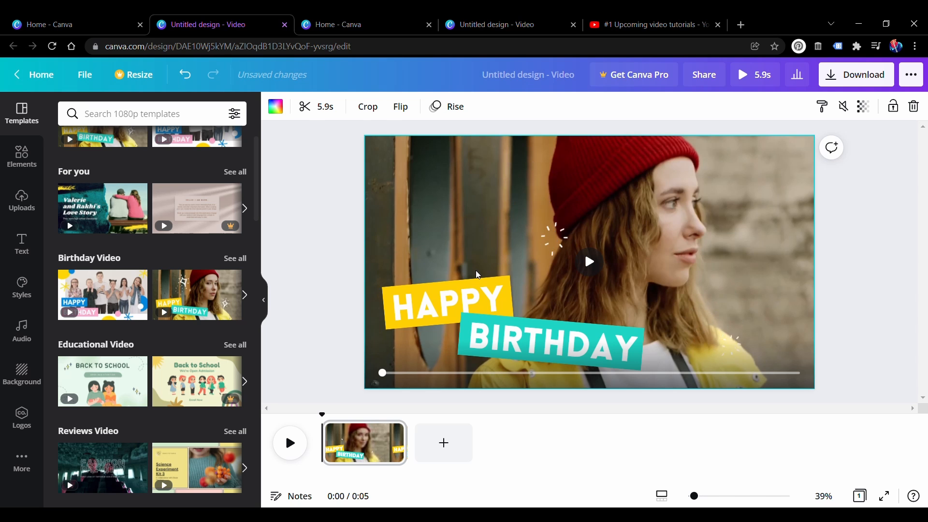
pyautogui.hotkey('ctrl', 'z')
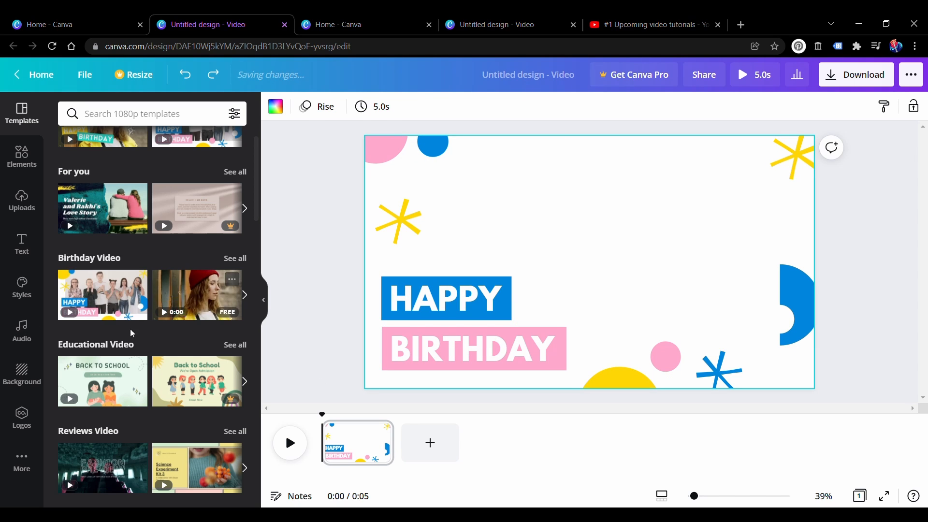
# - Try the green "Back to School" educational video template, and undo back to the birthday page with the children clip
pyautogui.scroll(-2, 204, 355)
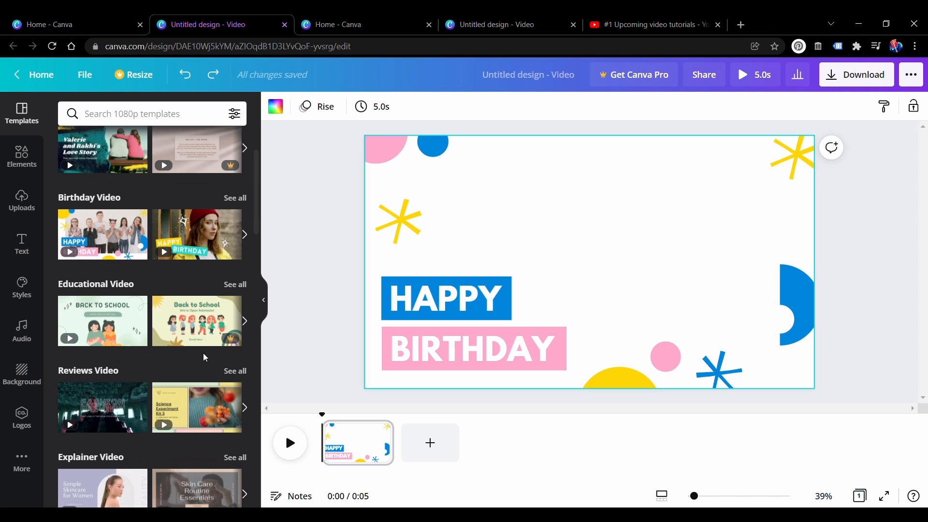
pyautogui.click(107, 338)
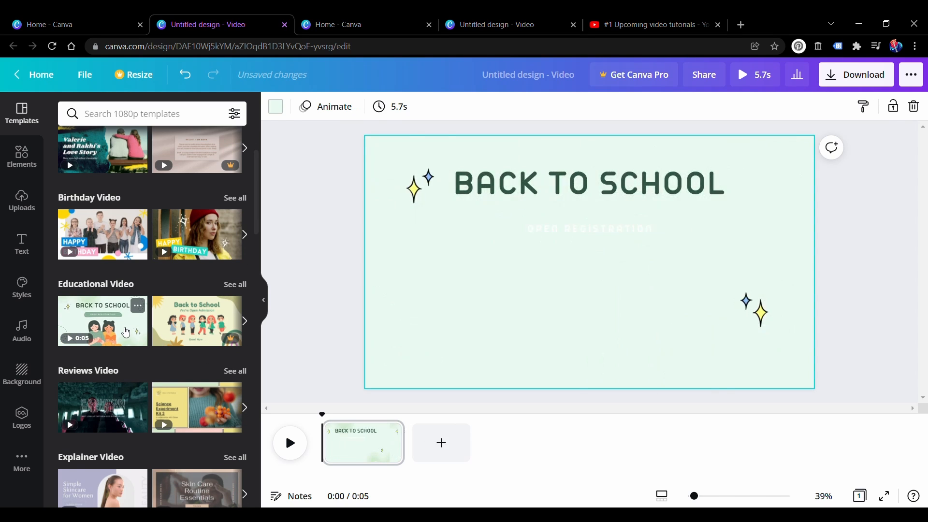
pyautogui.click(572, 242)
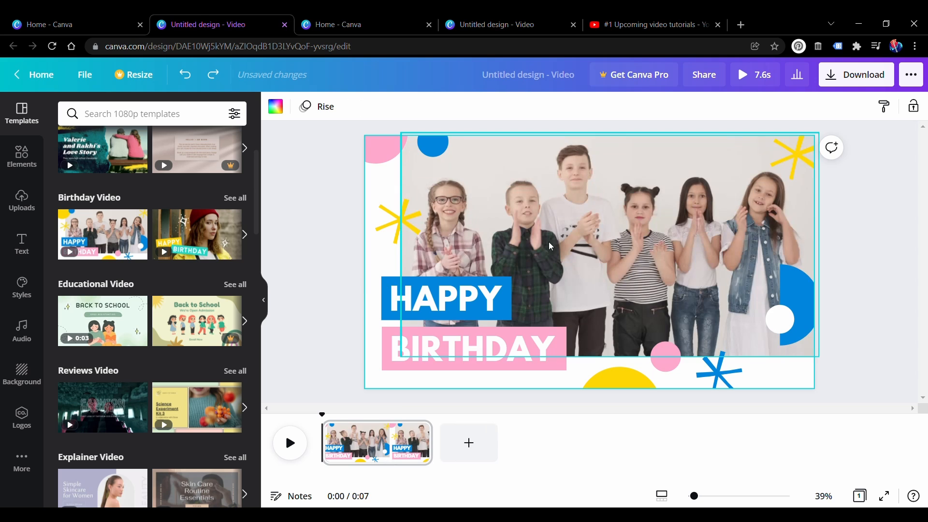
# - Shrink the clapping children clip and move it up, clear of the page's upper-right yellow star
pyautogui.click(573, 226)
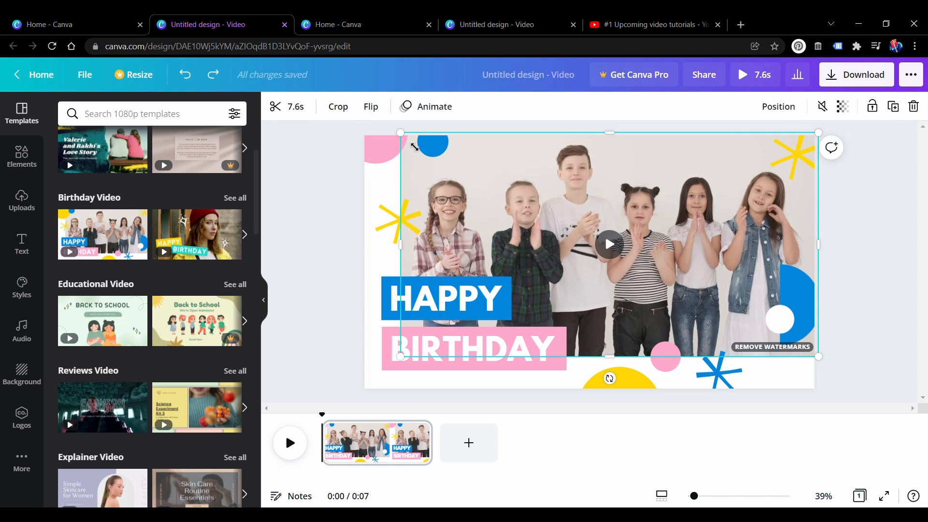
pyautogui.moveTo(407, 139); pyautogui.dragTo(537, 247)
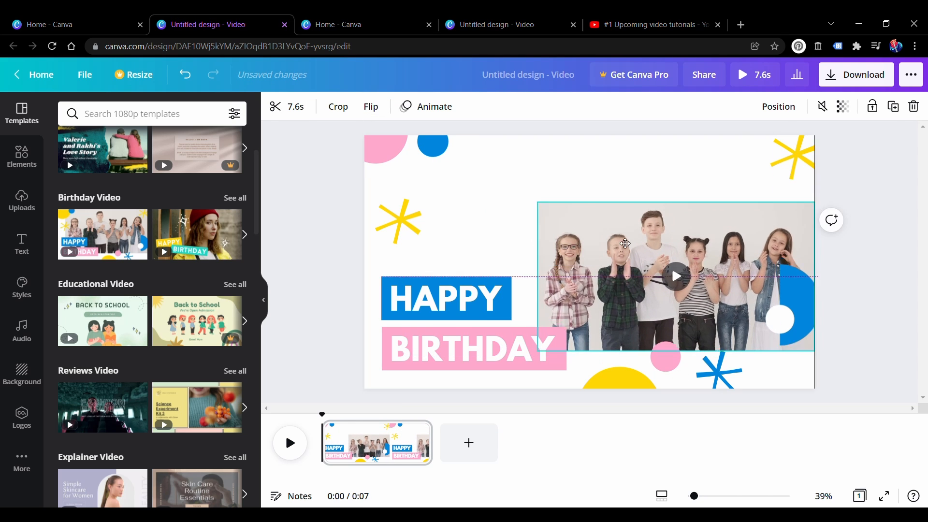
pyautogui.moveTo(666, 273); pyautogui.dragTo(587, 196)
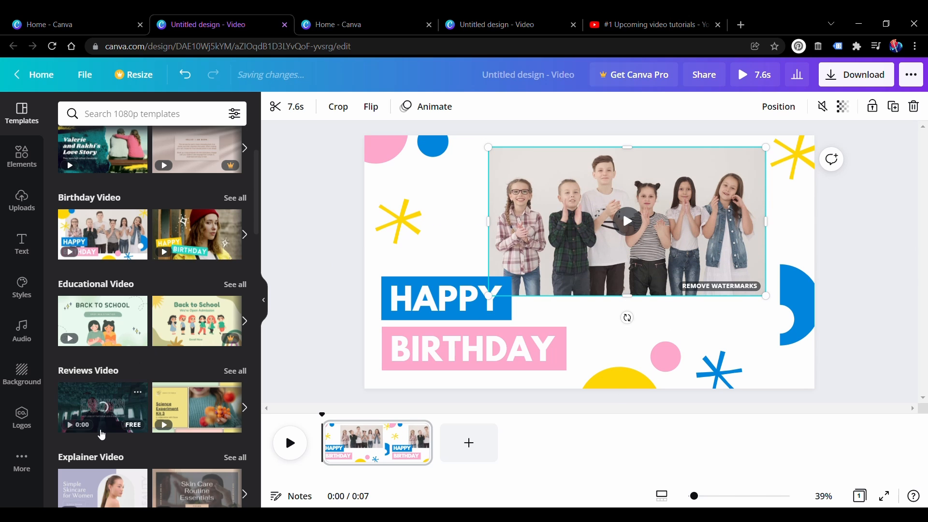
# - Try the "Fashion Preview" page of the six-page fashion review template, undo it and return to the template list
pyautogui.click(103, 428)
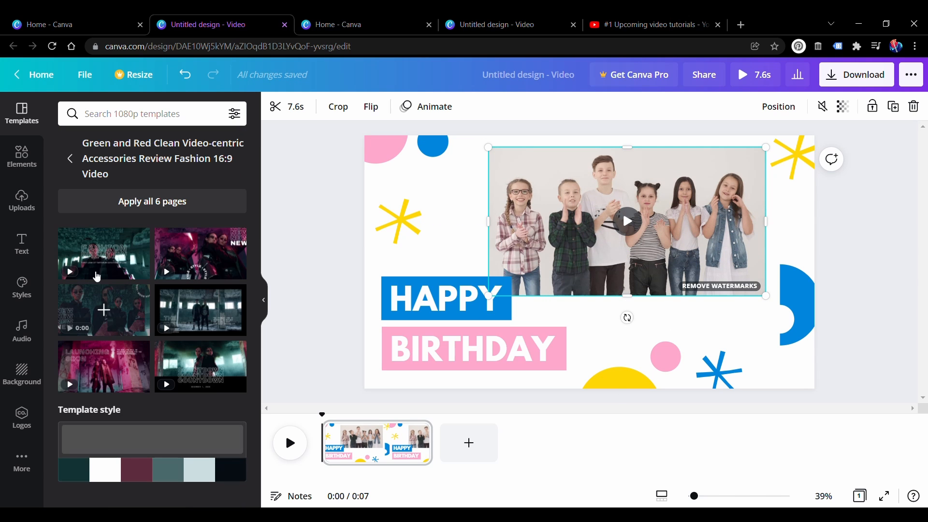
pyautogui.moveTo(102, 252); pyautogui.dragTo(512, 234)
pyautogui.click(511, 234)
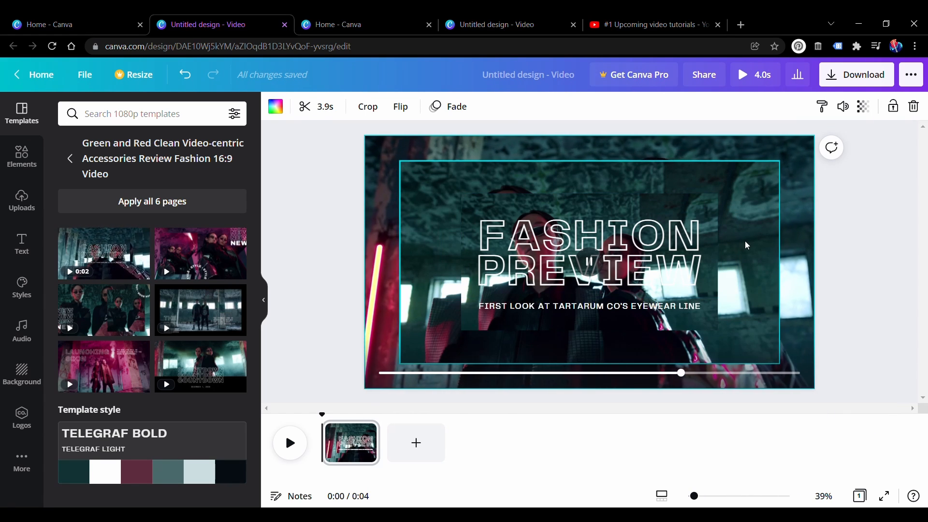
pyautogui.hotkey('ctrl', 'z')
pyautogui.click(698, 218)
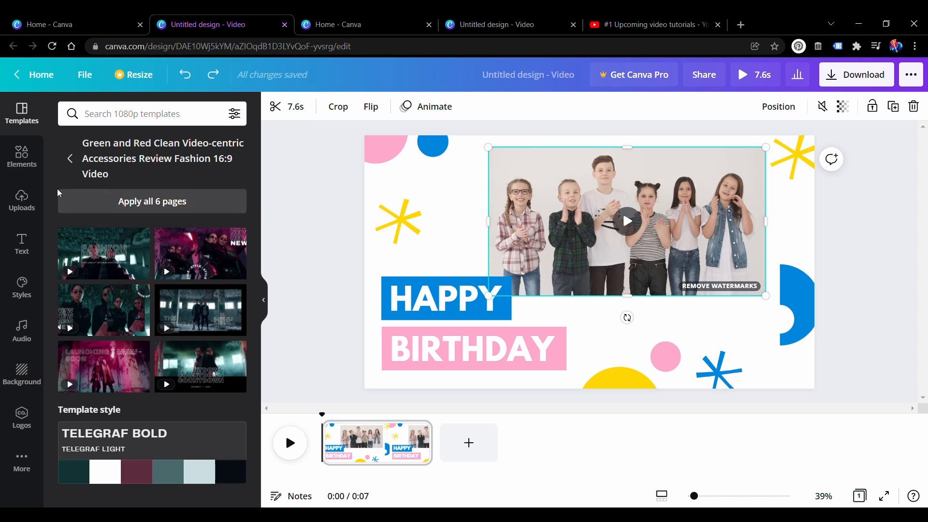
pyautogui.click(72, 160)
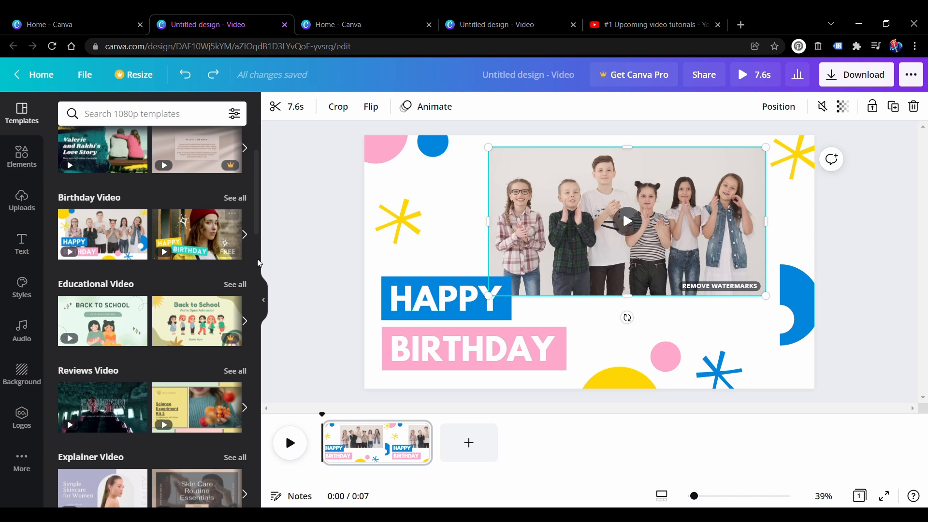
# - Add a blank page after the birthday page in the video timeline
pyautogui.moveTo(256, 184); pyautogui.dragTo(262, 225)
pyautogui.moveTo(261, 226); pyautogui.dragTo(269, 204)
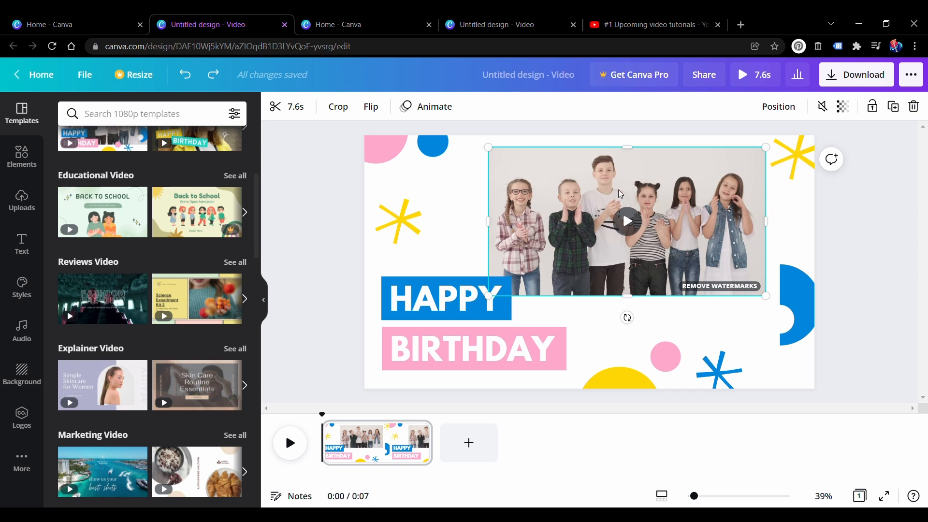
pyautogui.click(471, 449)
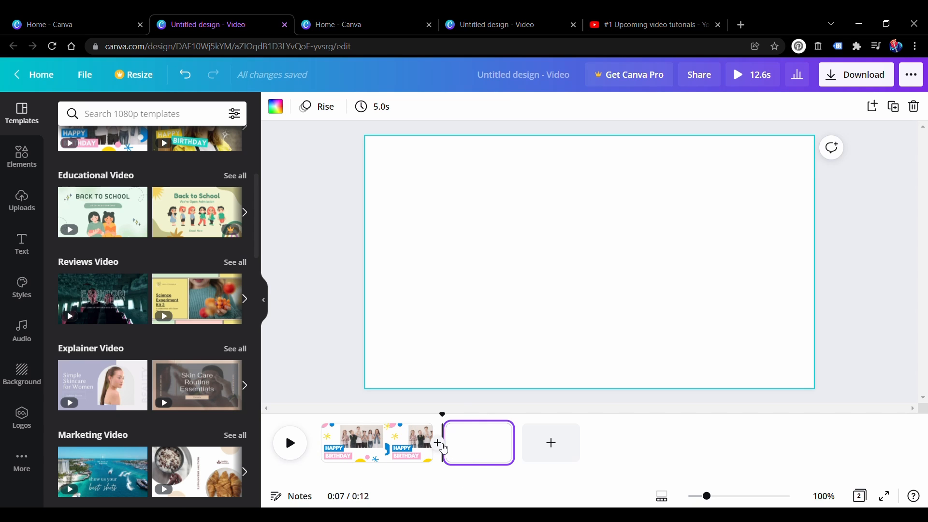
pyautogui.click(360, 383)
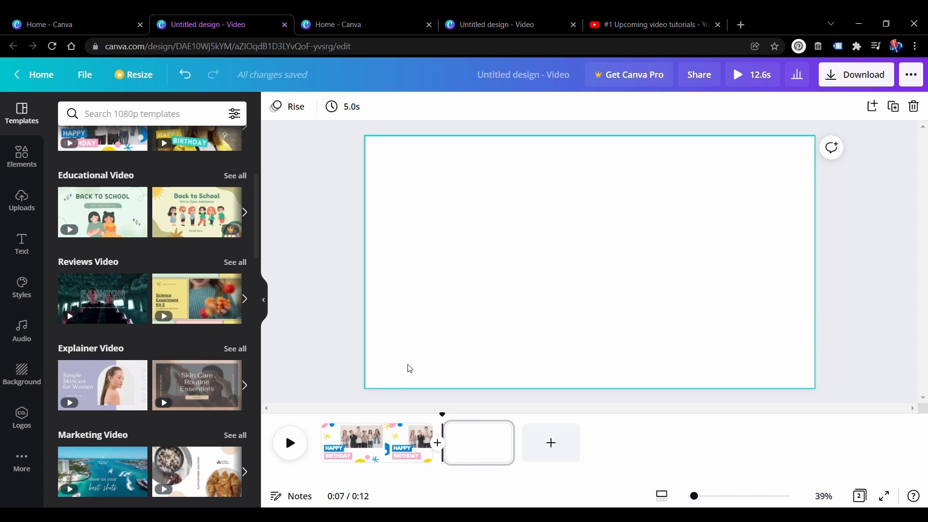
# - Return to the birthday page and select its text, shapes, star and children clip in turn to inspect them
pyautogui.click(396, 441)
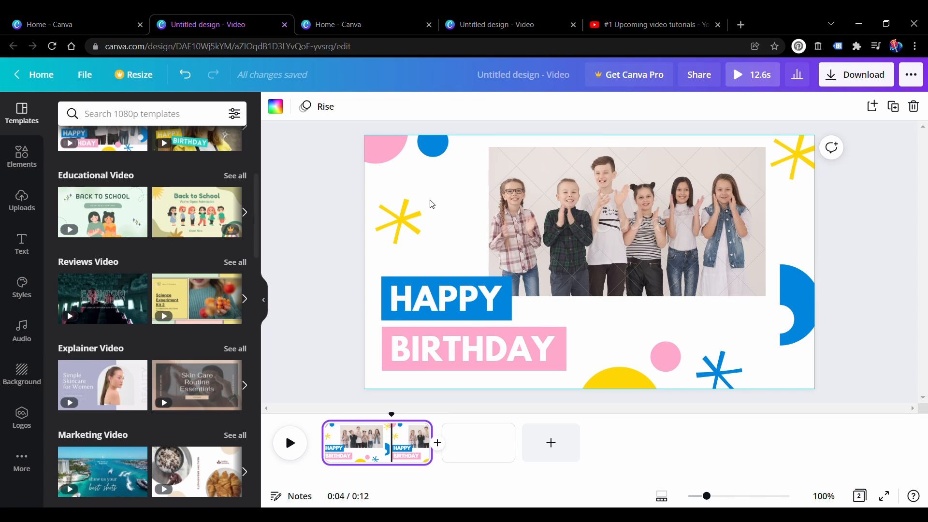
pyautogui.click(459, 303)
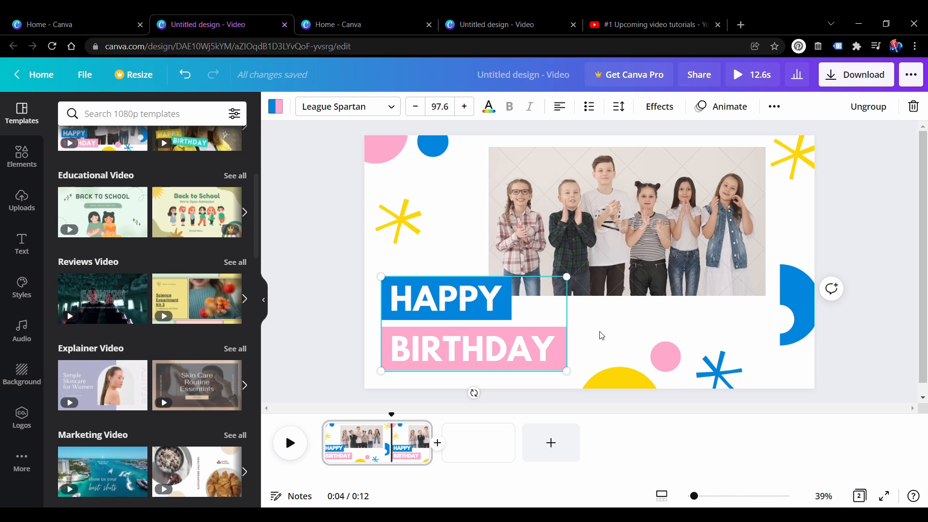
pyautogui.click(661, 372)
pyautogui.click(779, 280)
pyautogui.click(658, 233)
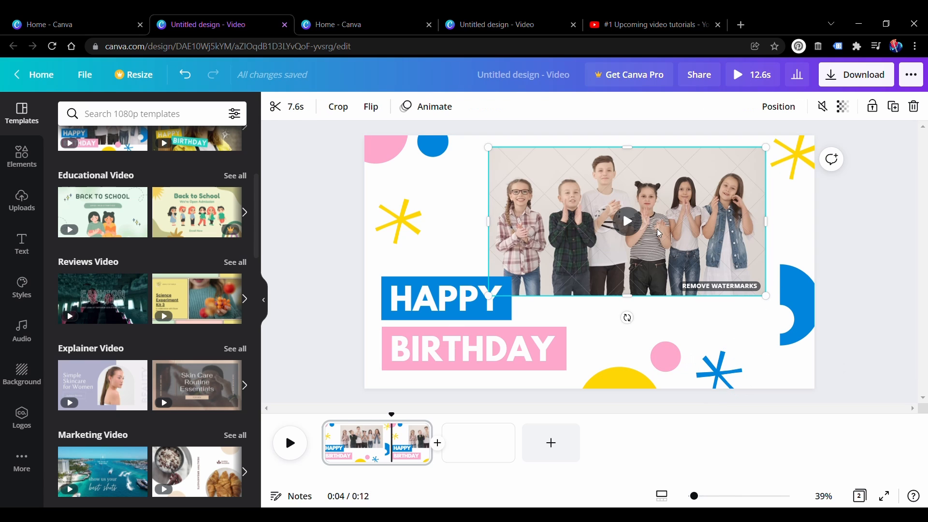
pyautogui.click(784, 154)
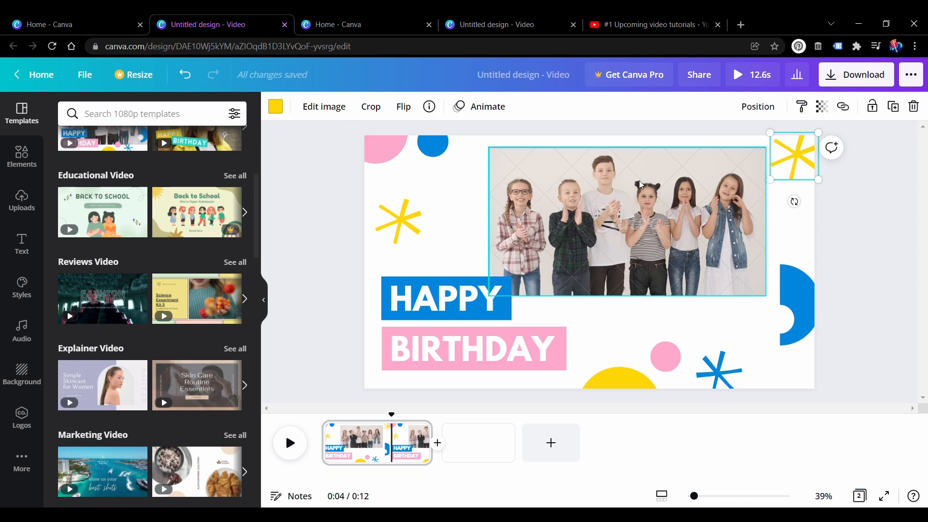
pyautogui.click(710, 177)
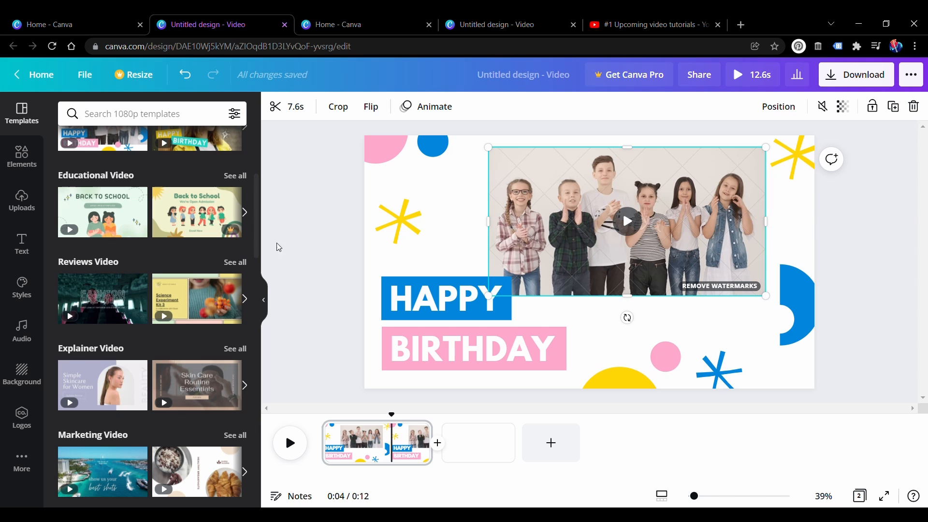
# - Add two more blank pages at the end of the video timeline
pyautogui.moveTo(254, 255); pyautogui.dragTo(270, 291)
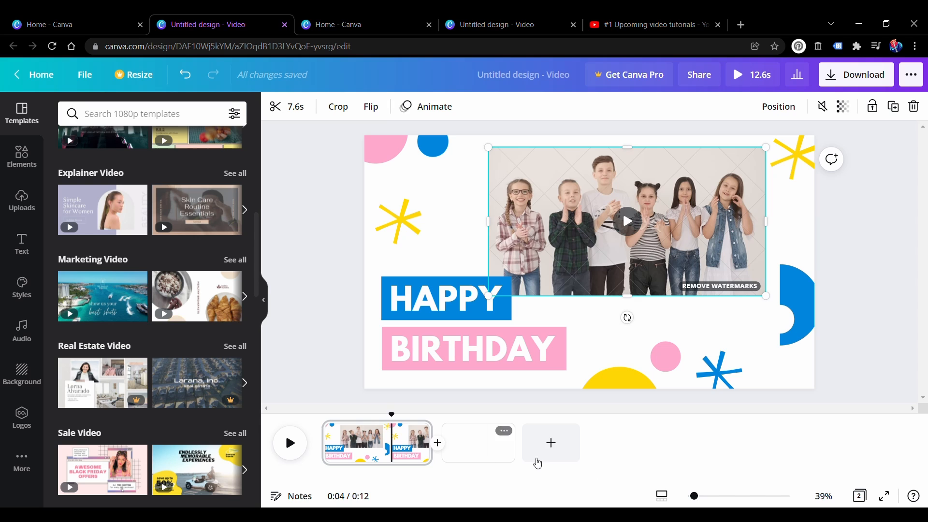
pyautogui.click(538, 459)
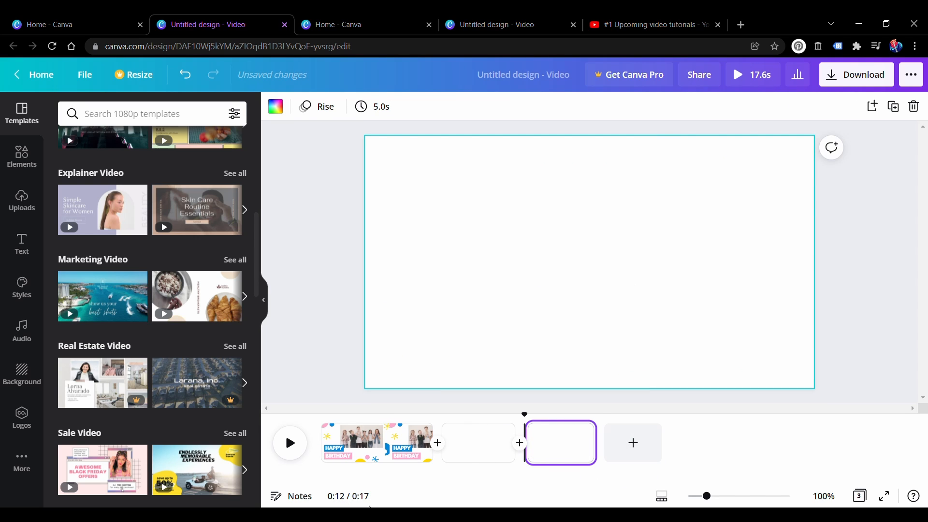
pyautogui.click(626, 451)
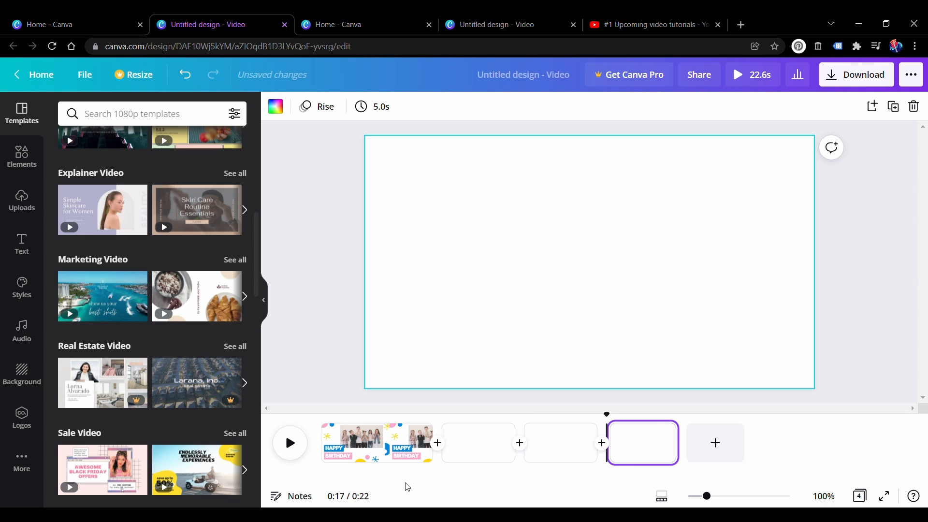
# - Trim the end of the birthday page in the timeline so that the whole video lasts 18.4 s
pyautogui.click(476, 456)
pyautogui.click(351, 462)
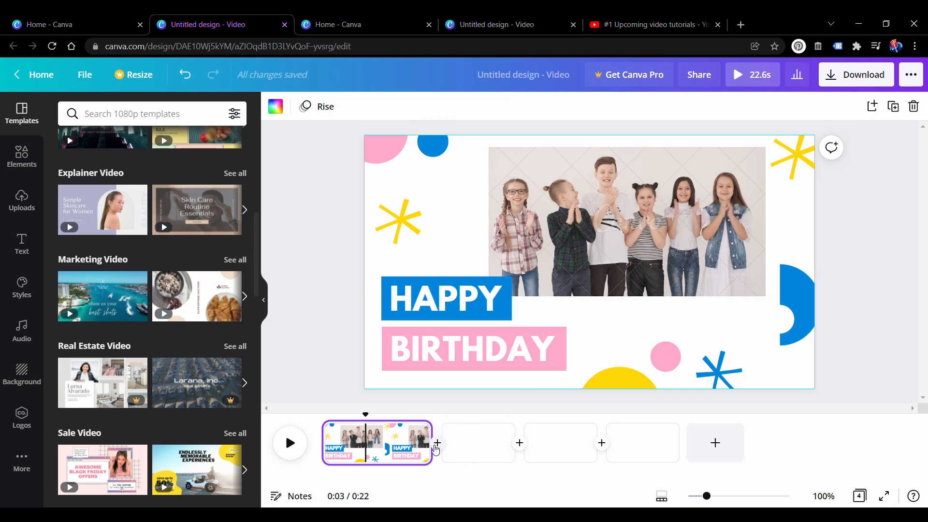
pyautogui.moveTo(334, 448)
pyautogui.click(382, 445)
pyautogui.moveTo(333, 454)
pyautogui.mouseDown()
pyautogui.moveTo(360, 456)
pyautogui.moveTo(322, 455)
pyautogui.mouseUp()
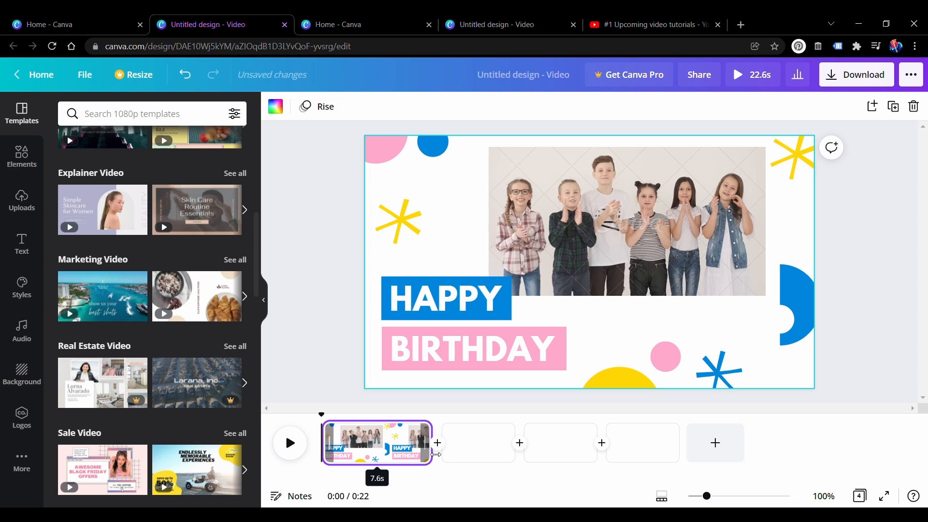
pyautogui.moveTo(429, 457); pyautogui.dragTo(383, 466)
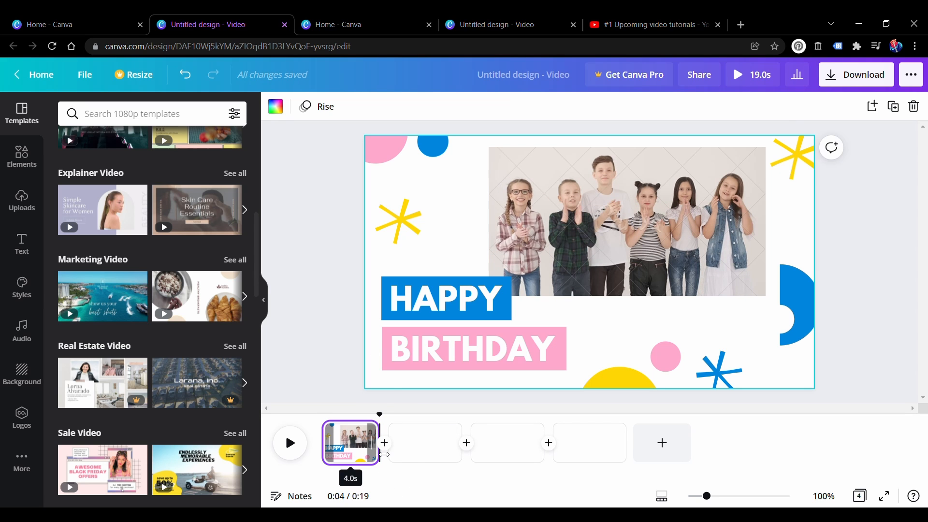
pyautogui.moveTo(383, 457); pyautogui.dragTo(376, 463)
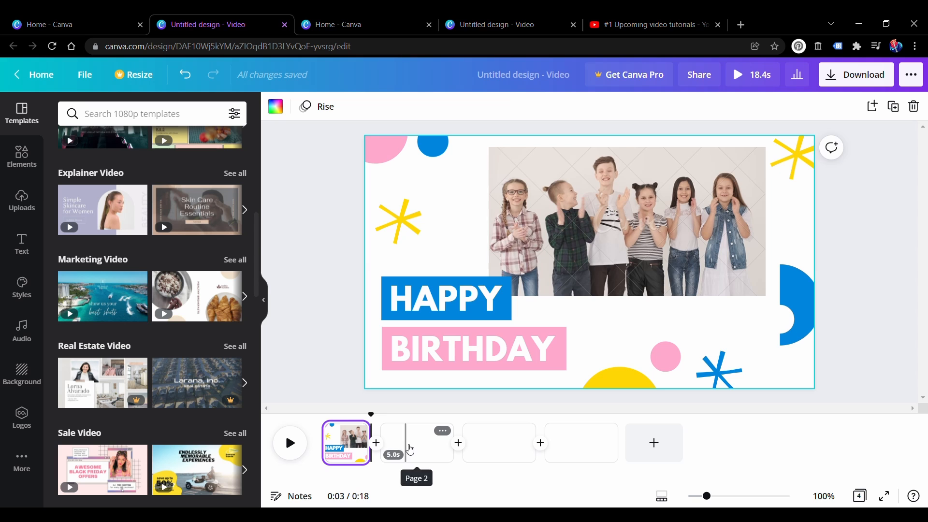
# - Apply the "Skin Care Routine Essentials" page of the brown skincare explainer template to the blank second page
pyautogui.click(410, 450)
pyautogui.click(207, 211)
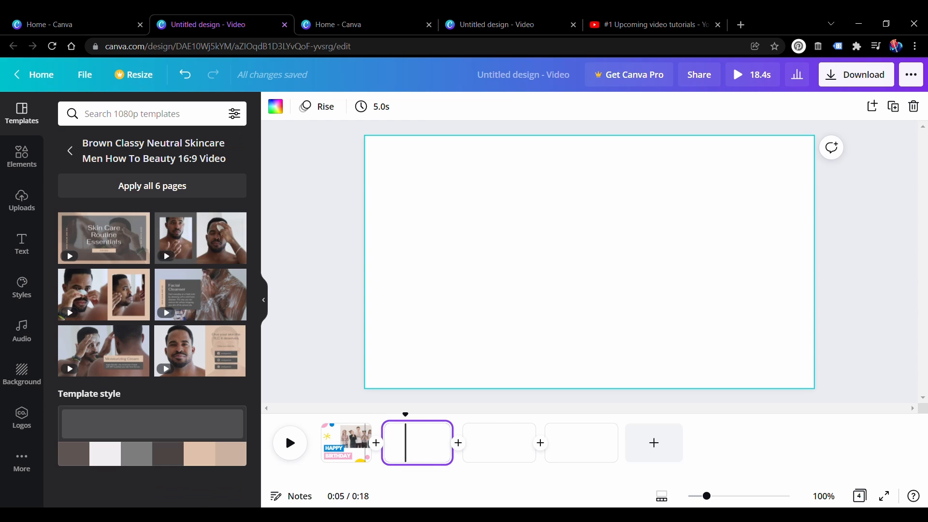
pyautogui.click(110, 245)
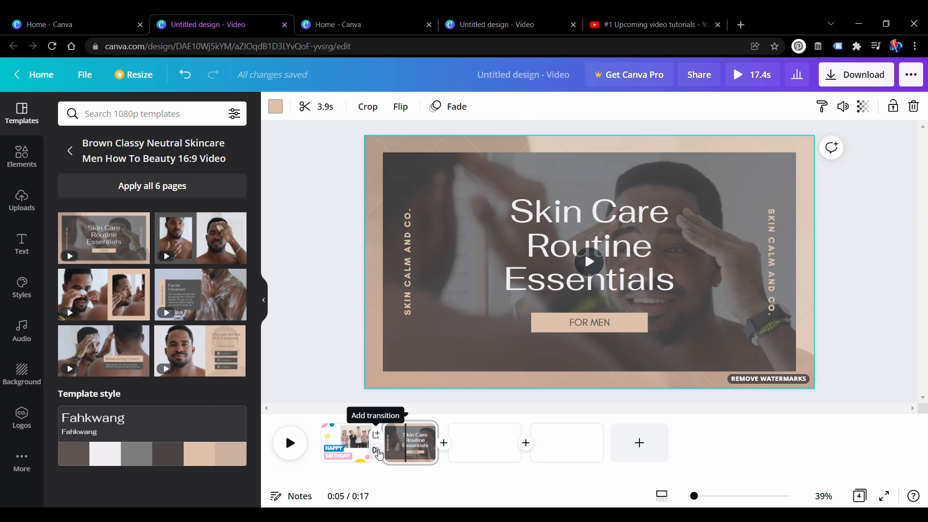
# - Try a Dissolve transition between the birthday and skincare pages, then replace it with a Slide transition in the downward direction
pyautogui.click(377, 451)
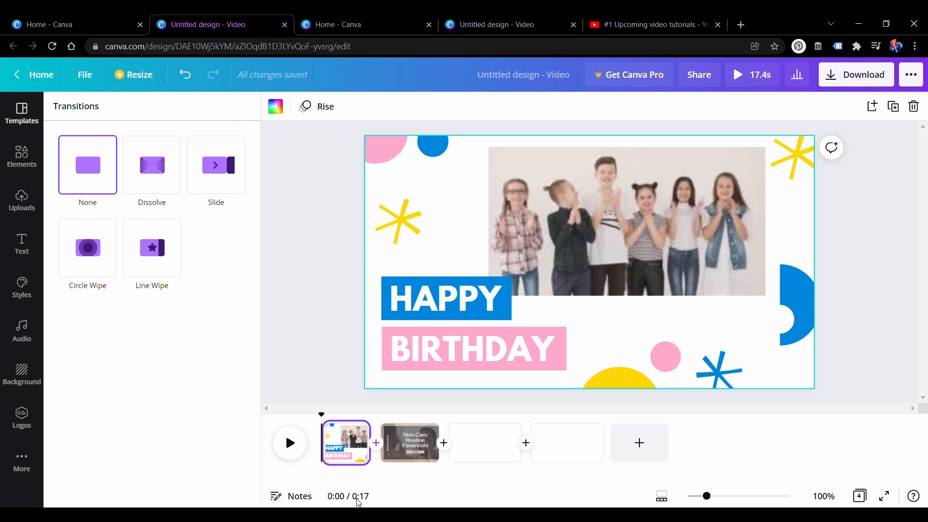
pyautogui.click(152, 162)
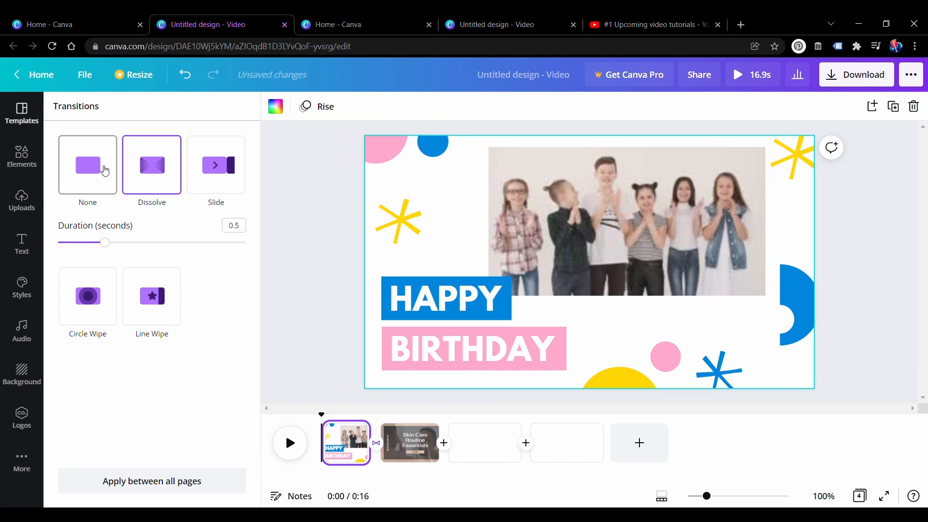
pyautogui.click(105, 171)
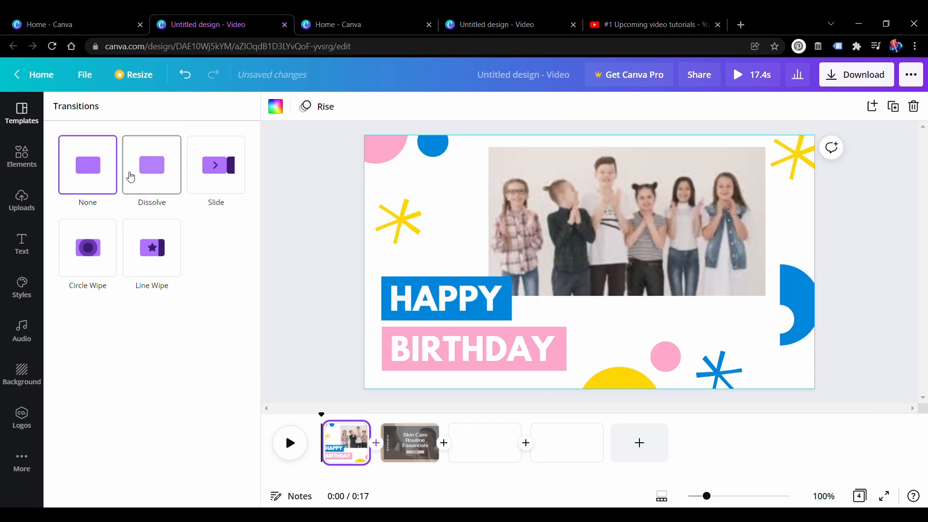
pyautogui.click(209, 181)
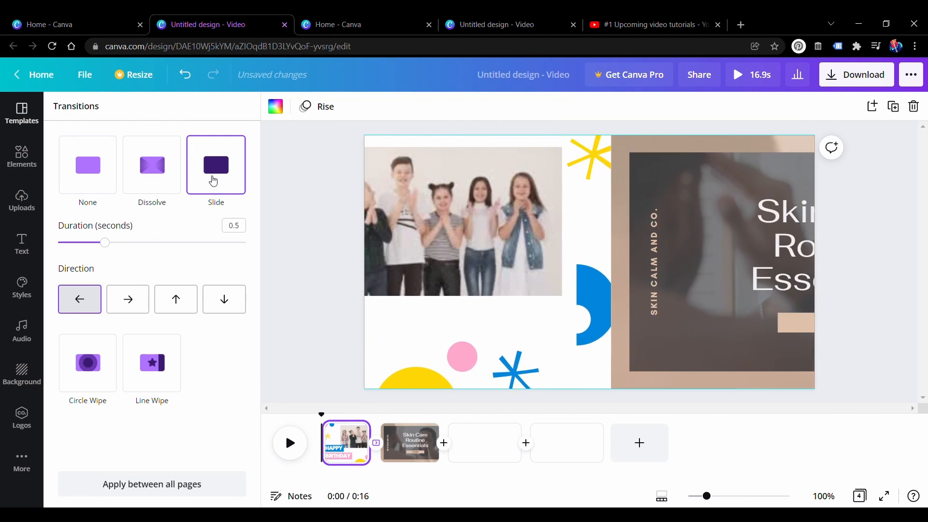
pyautogui.click(188, 303)
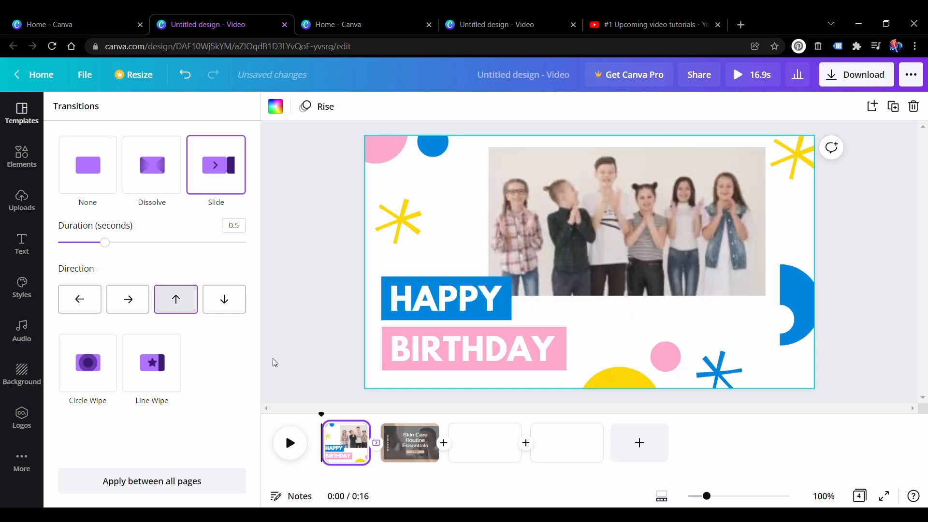
pyautogui.click(224, 299)
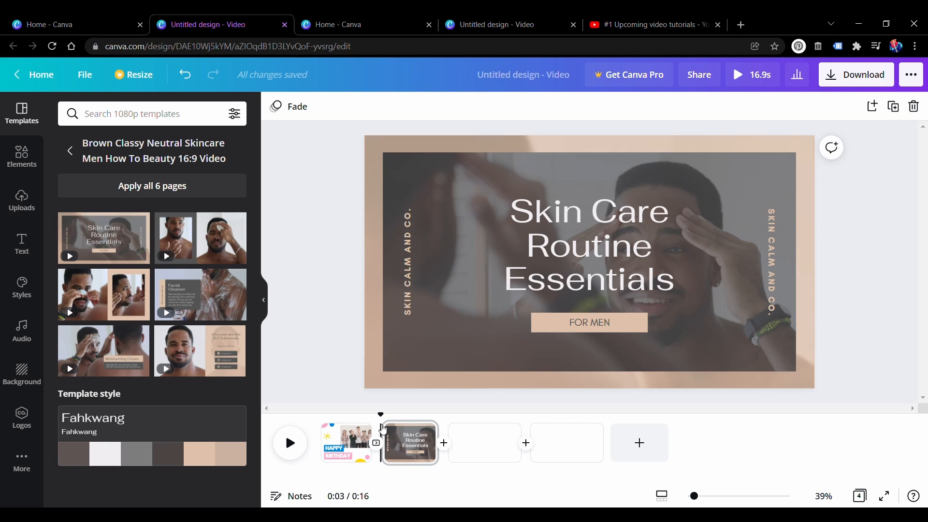
# - Play the video from the start to check the transition, pause on the third page and dismiss the audio tracks tip
pyautogui.click(325, 421)
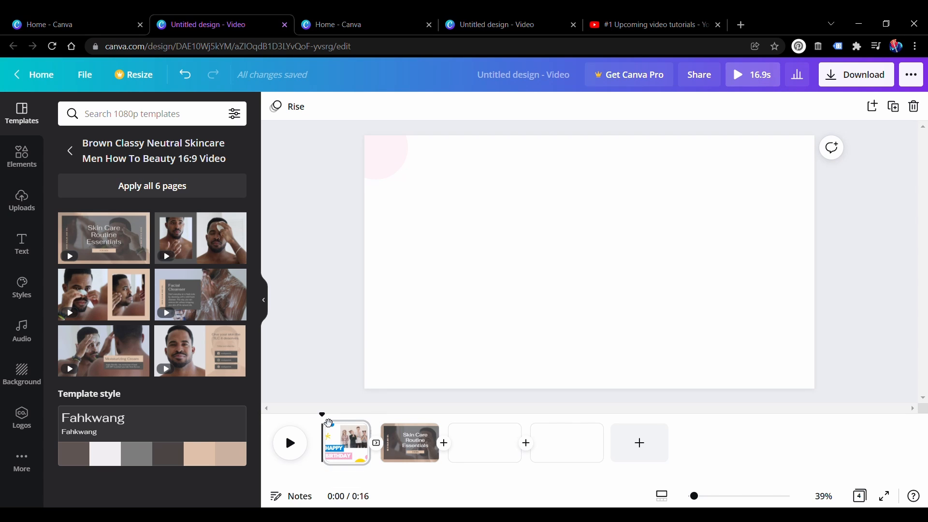
pyautogui.click(290, 444)
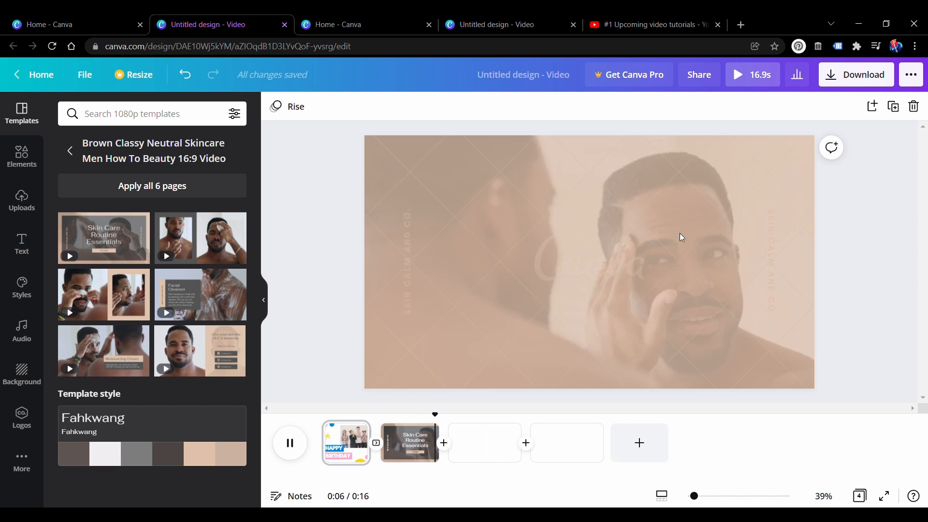
pyautogui.click(290, 443)
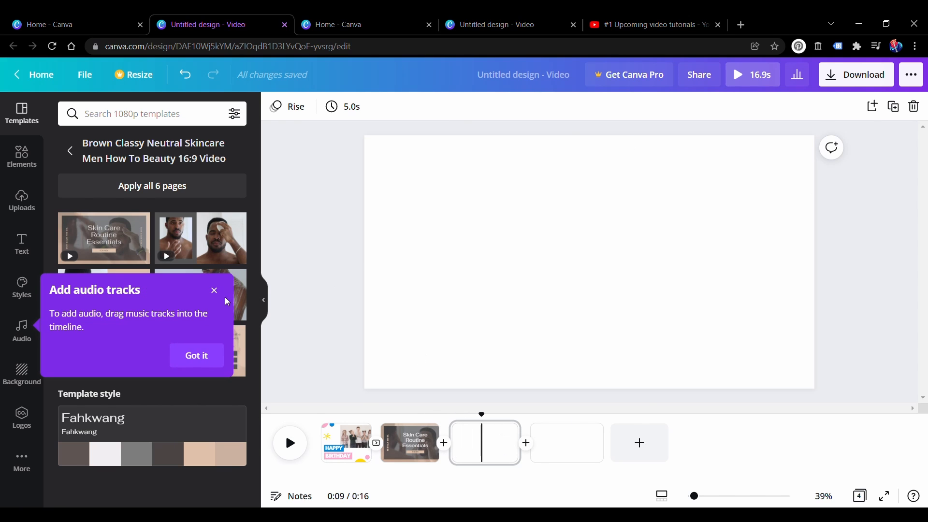
pyautogui.click(197, 355)
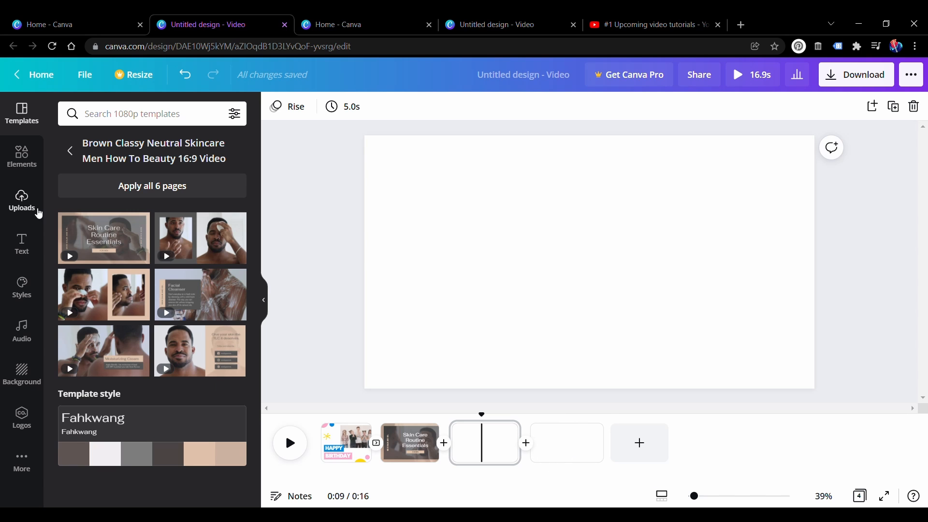
pyautogui.click(74, 156)
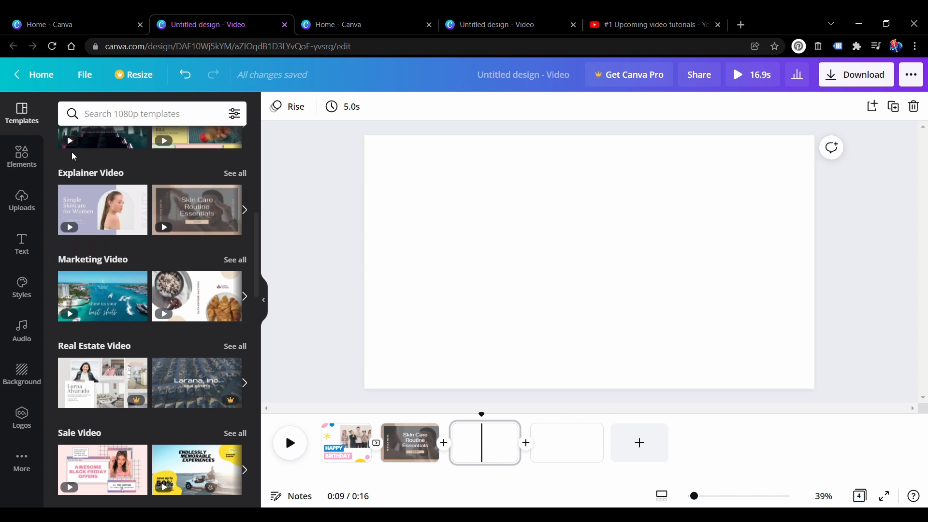
pyautogui.scroll(-8, 168, 328)
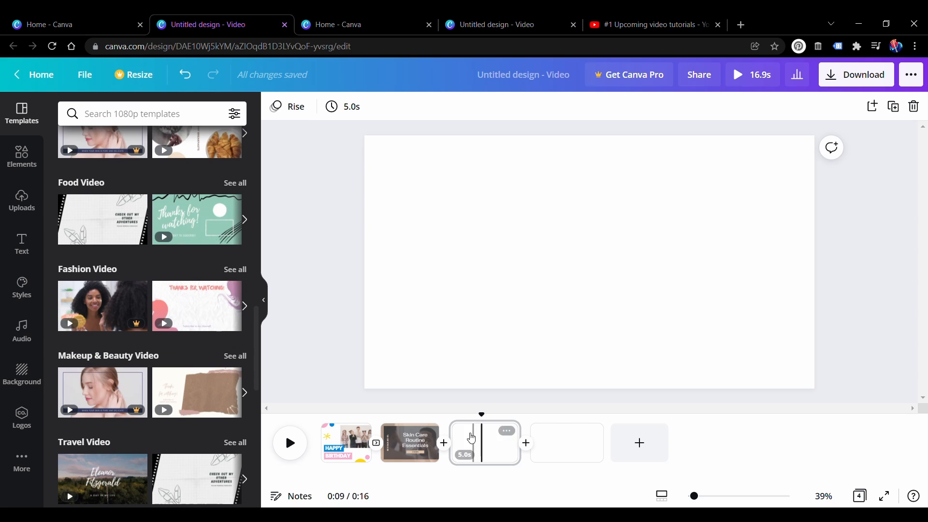
pyautogui.scroll(8, 215, 343)
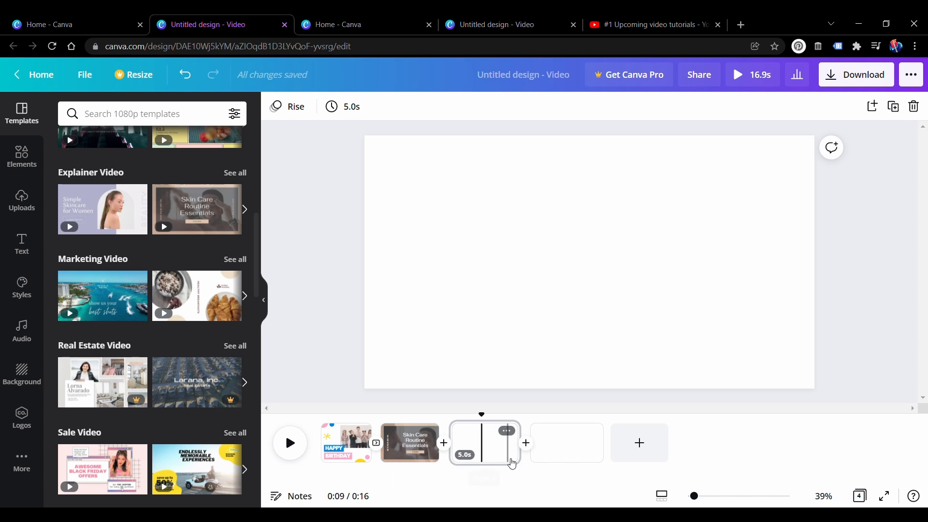
pyautogui.moveTo(429, 436)
pyautogui.moveTo(500, 451)
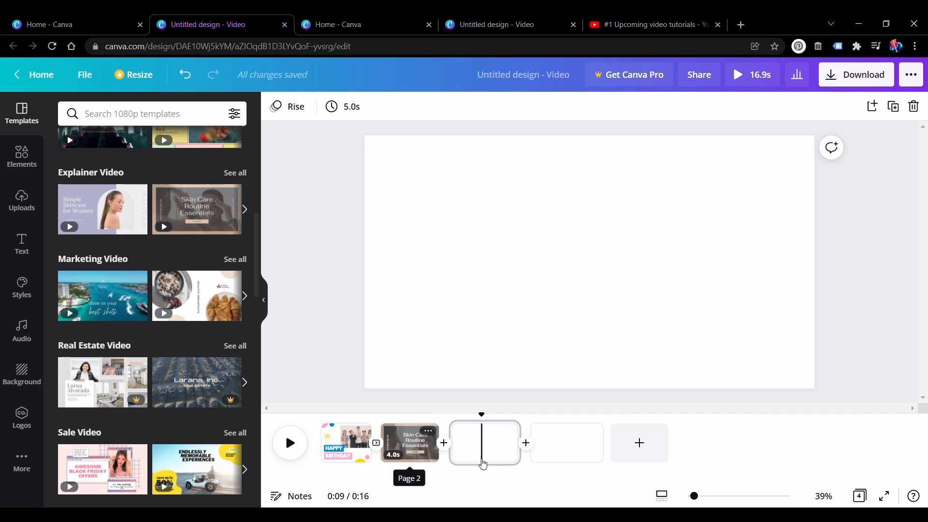
pyautogui.moveTo(456, 458)
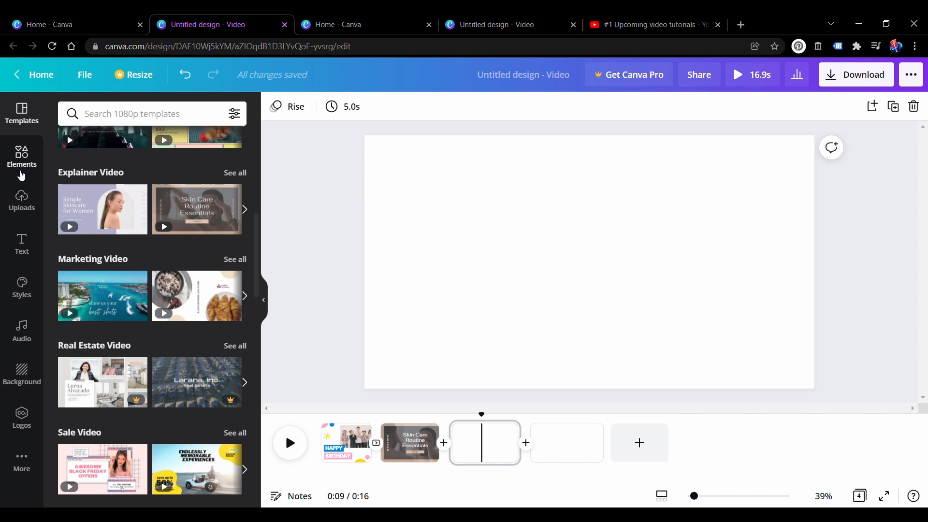
# - Add the recently used pink fabric image to the blank third page and stretch it to cover the whole page
pyautogui.click(21, 173)
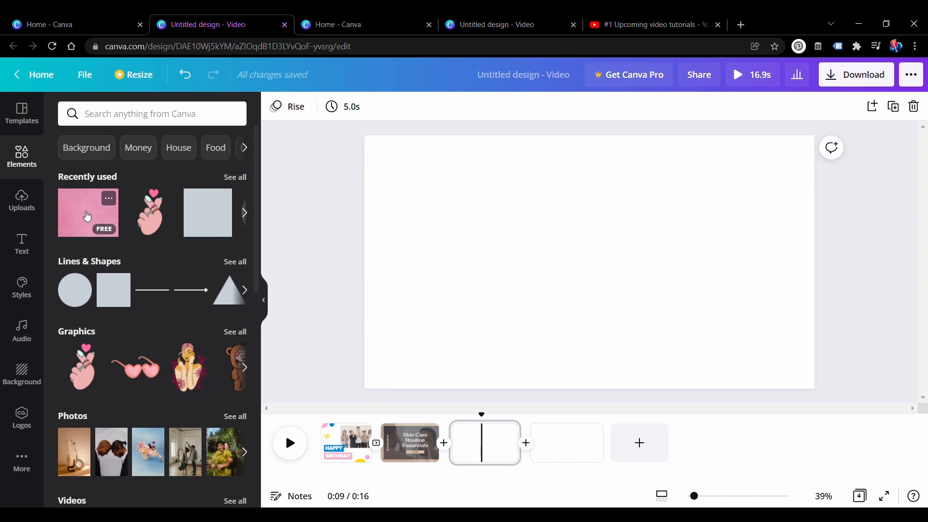
pyautogui.click(475, 438)
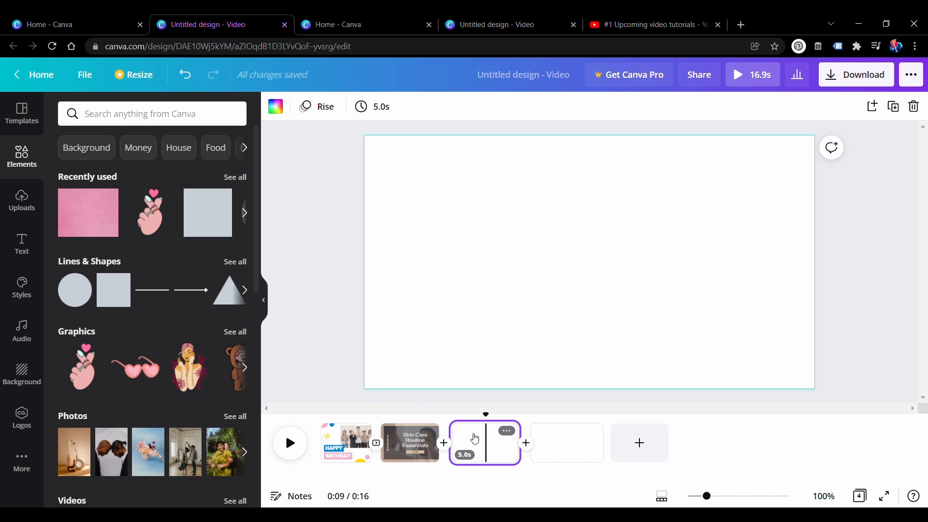
pyautogui.click(79, 214)
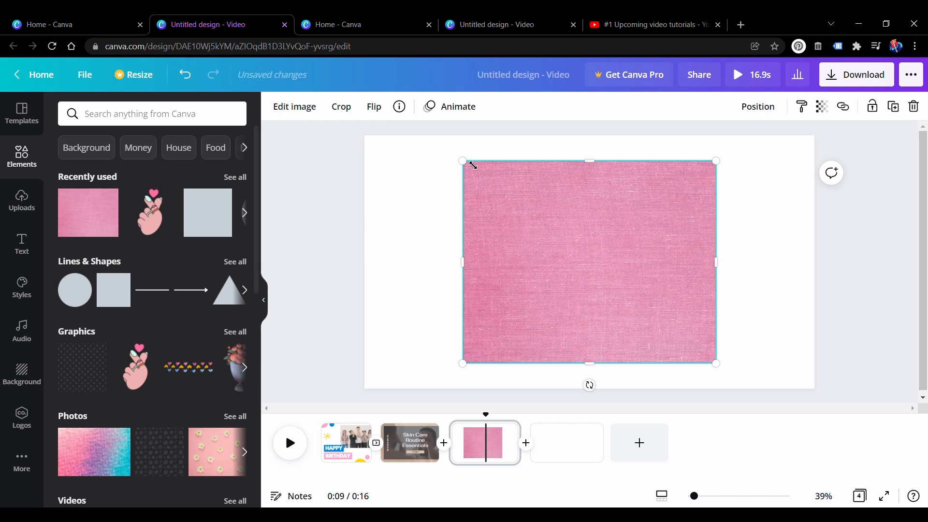
pyautogui.moveTo(470, 166); pyautogui.dragTo(360, 154)
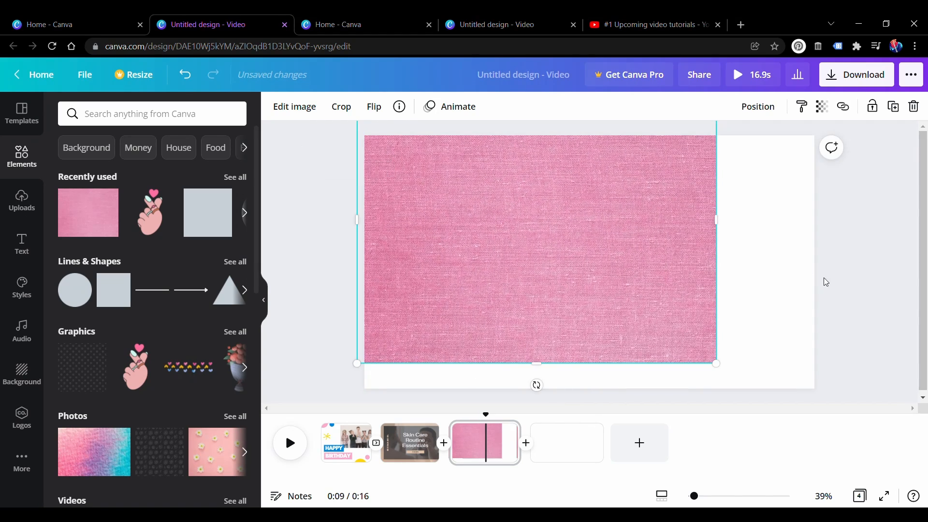
pyautogui.moveTo(724, 227); pyautogui.dragTo(851, 242)
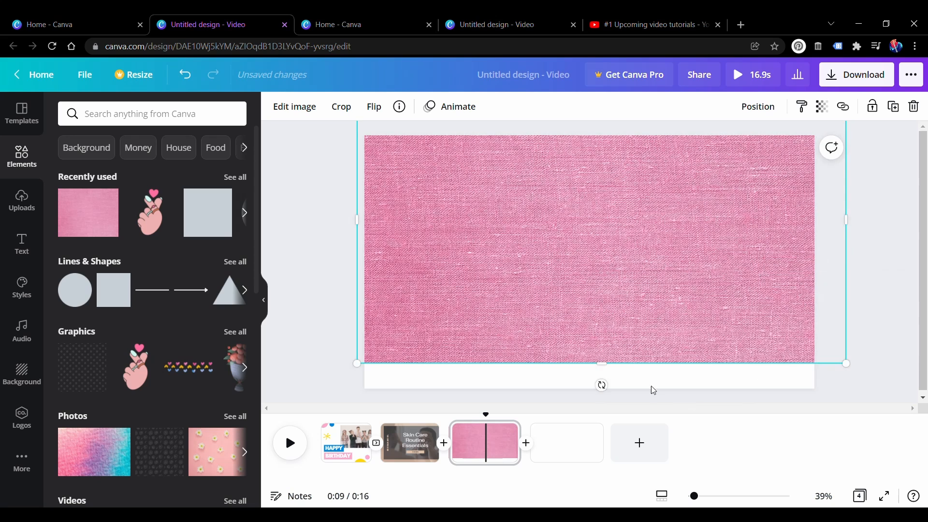
pyautogui.moveTo(610, 368); pyautogui.dragTo(595, 397)
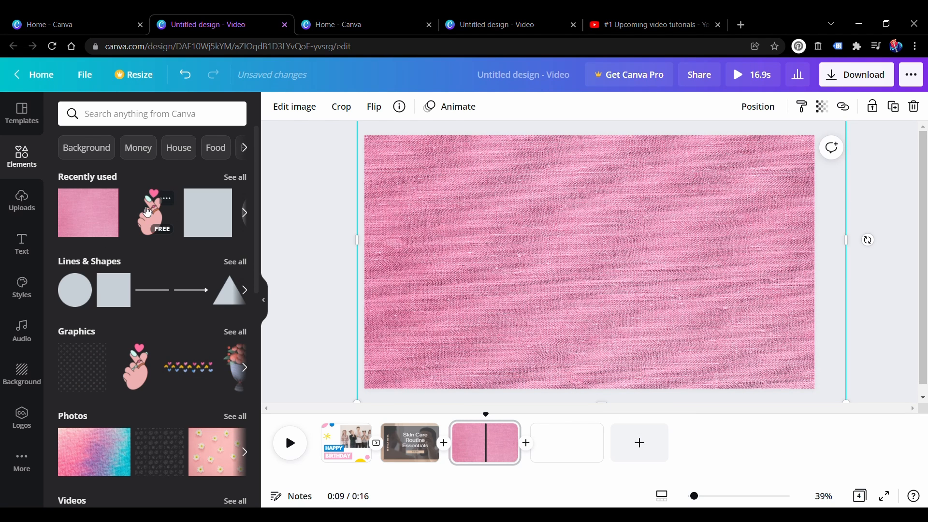
# - Add the finger-heart hand graphic to the pink page, enlarge it and place it near the centre
pyautogui.click(147, 211)
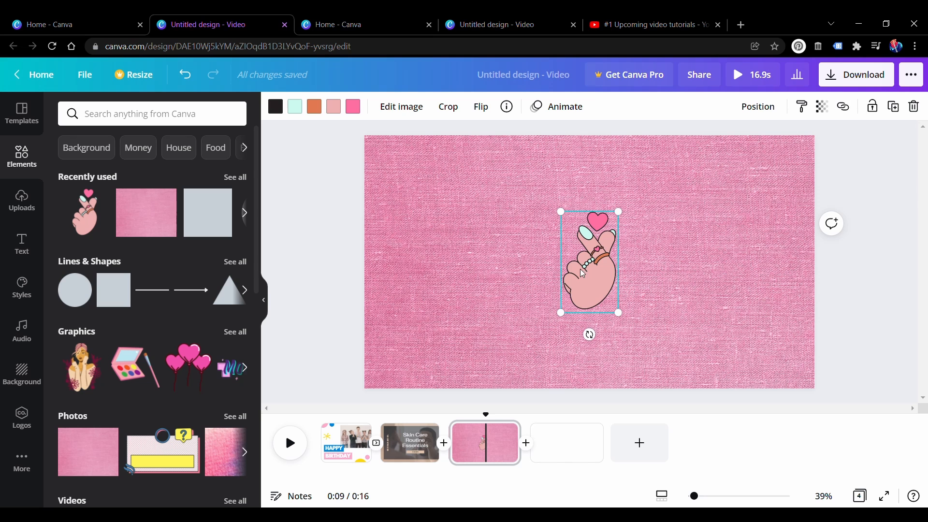
pyautogui.moveTo(582, 273)
pyautogui.mouseDown()
pyautogui.moveTo(573, 280)
pyautogui.moveTo(579, 290)
pyautogui.moveTo(572, 285)
pyautogui.mouseUp()
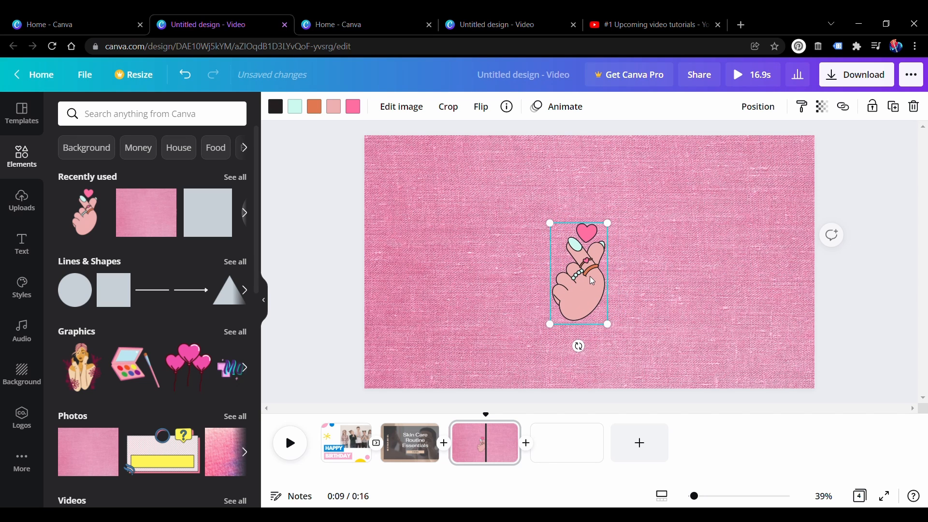
pyautogui.moveTo(622, 236); pyautogui.dragTo(709, 199)
pyautogui.moveTo(613, 247); pyautogui.dragTo(570, 287)
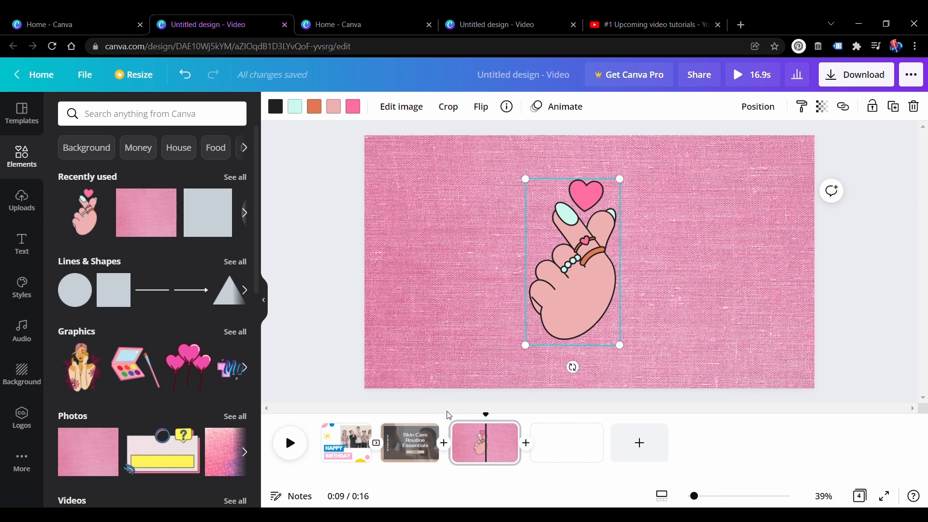
# - Scrub back through the pink page and play the video from the beginning
pyautogui.moveTo(490, 425); pyautogui.dragTo(454, 428)
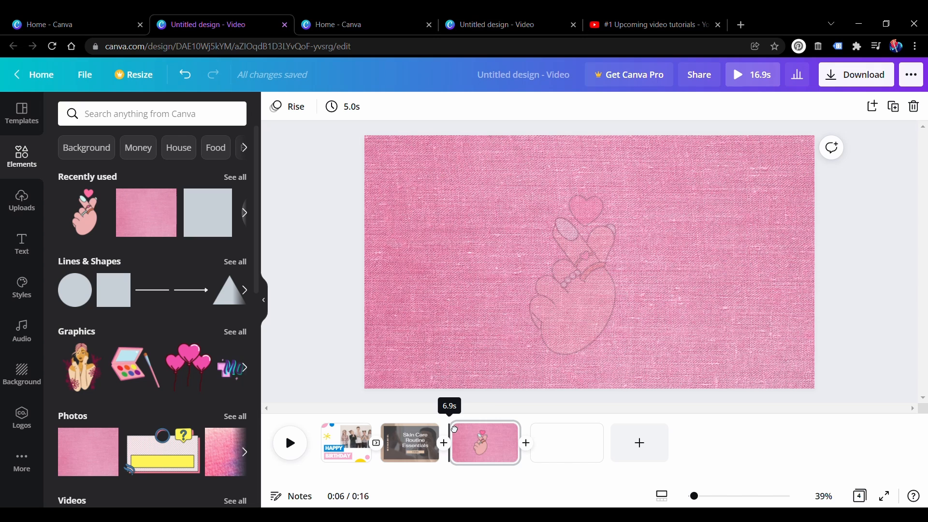
pyautogui.click(302, 453)
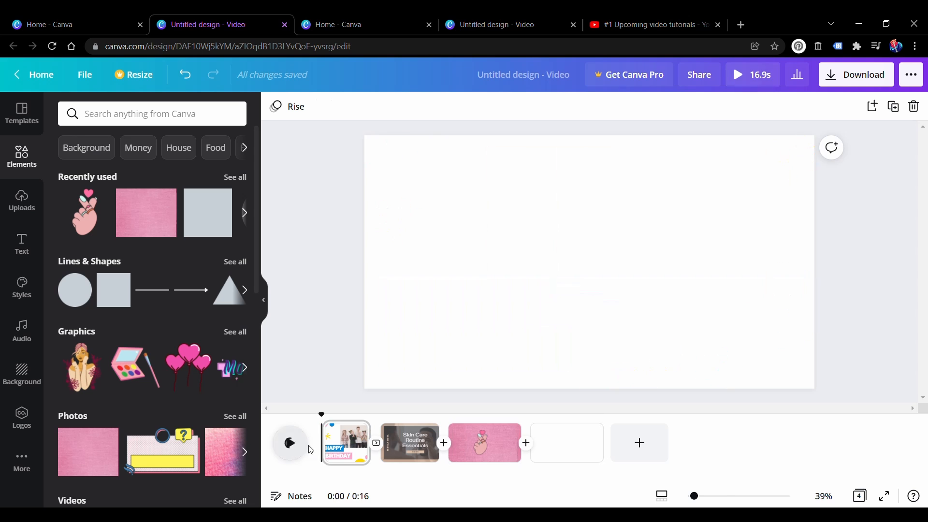
# - Nudge the finger-heart hand on the pink page slightly left, preview the Pan and Rise element animations and apply Breathe
pyautogui.click(483, 442)
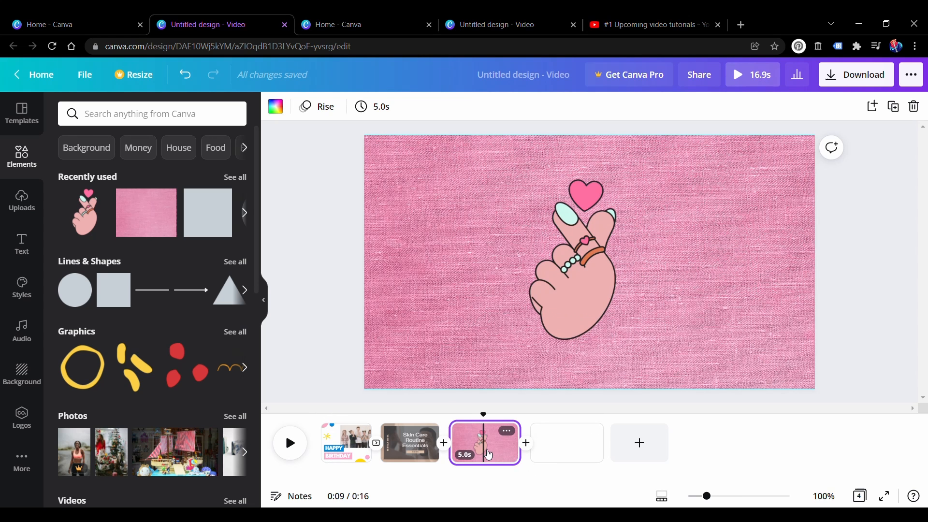
pyautogui.click(579, 237)
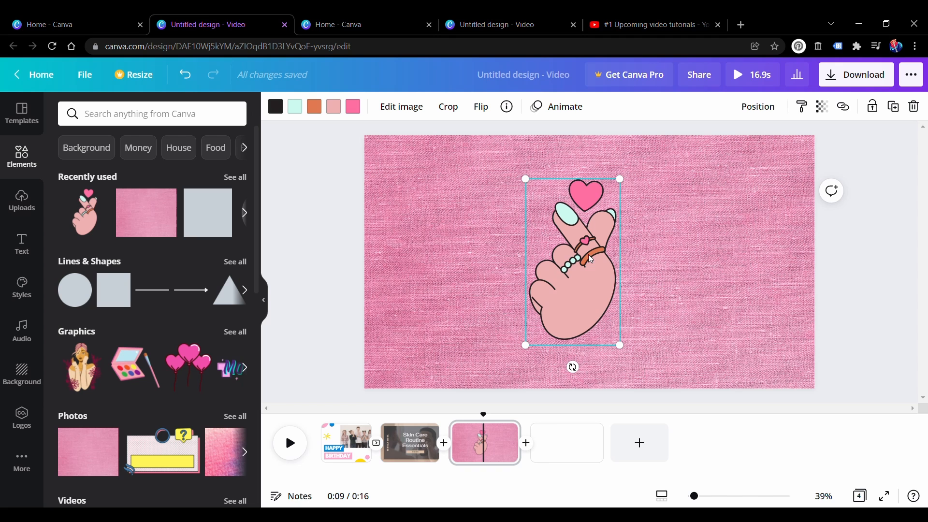
pyautogui.moveTo(595, 252); pyautogui.dragTo(588, 252)
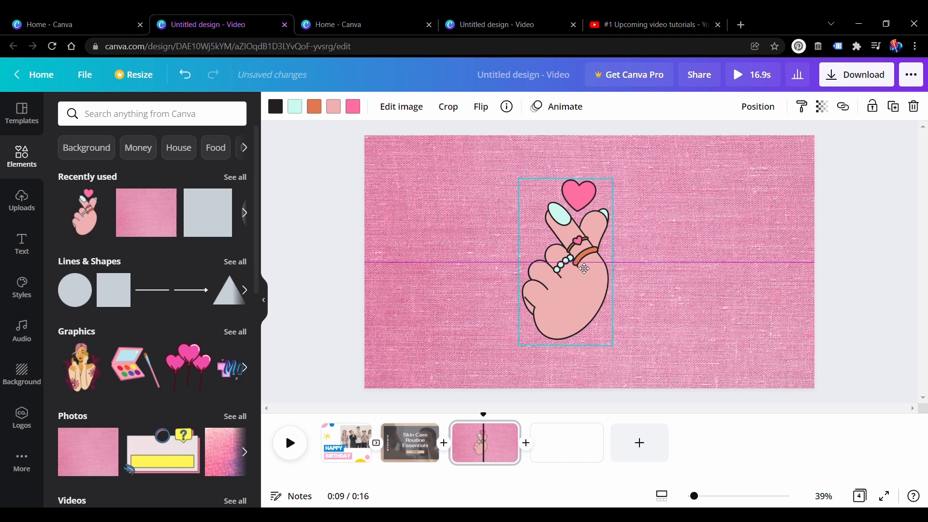
pyautogui.click(570, 107)
pyautogui.click(160, 199)
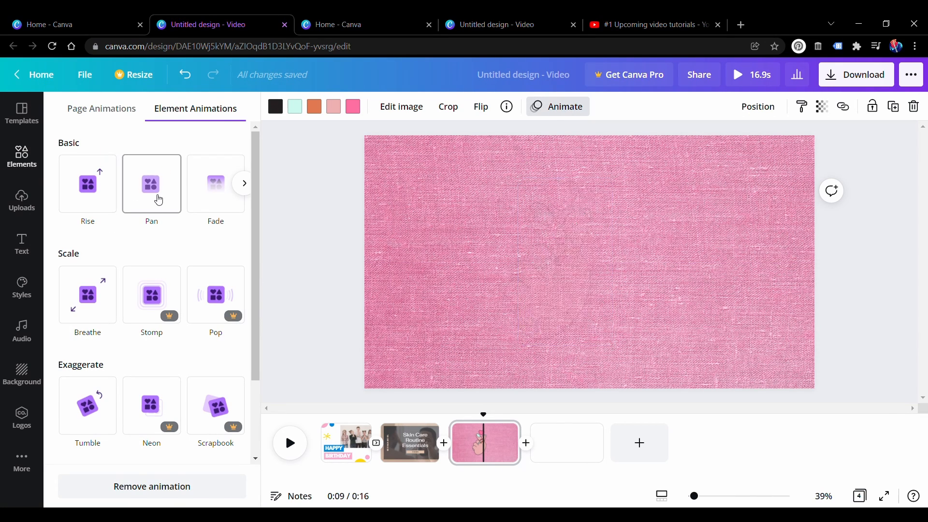
pyautogui.click(88, 194)
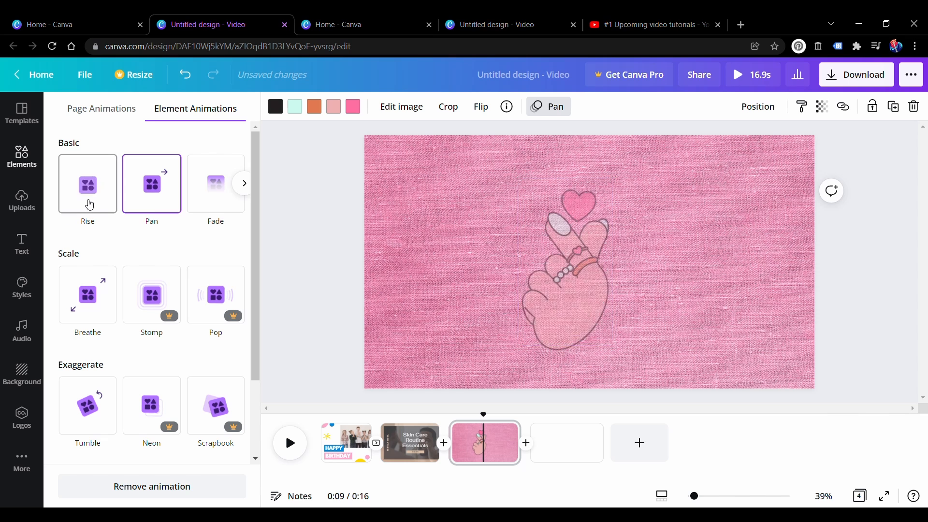
pyautogui.click(87, 328)
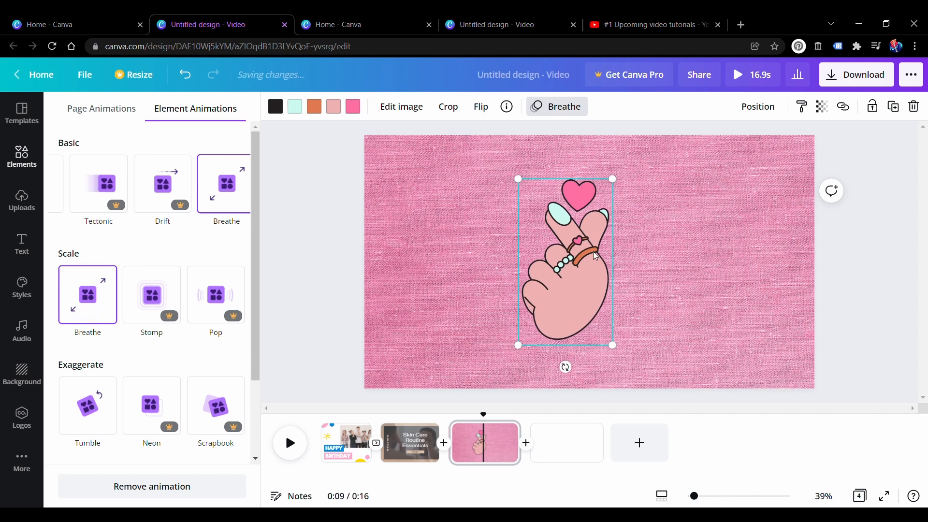
# - Enlarge the hand graphic to nearly the full height of the pink page and play that page to check the animation
pyautogui.moveTo(628, 180); pyautogui.dragTo(644, 150)
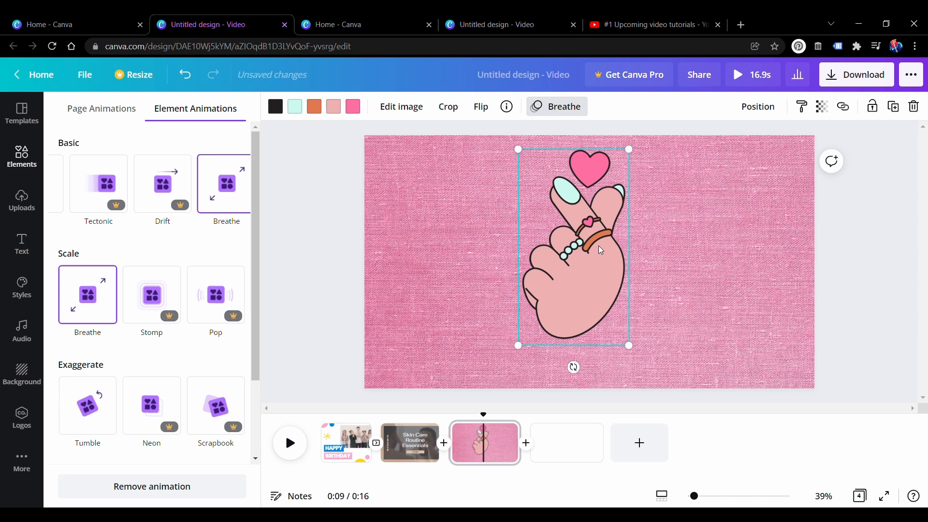
pyautogui.moveTo(637, 355); pyautogui.dragTo(666, 384)
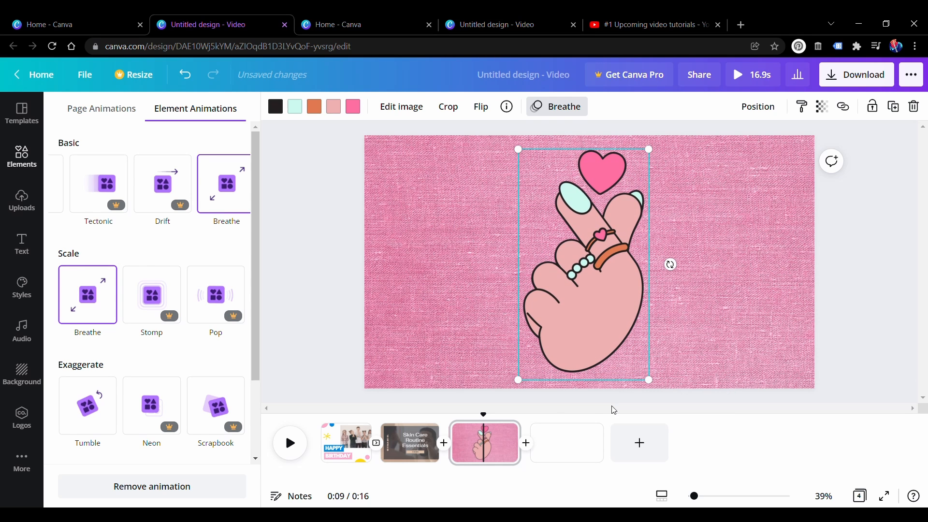
pyautogui.click(457, 426)
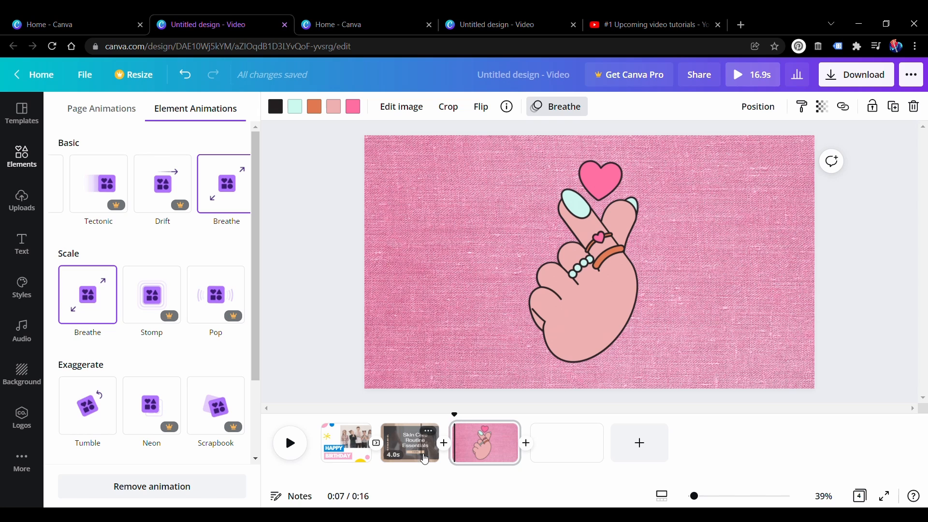
pyautogui.click(290, 447)
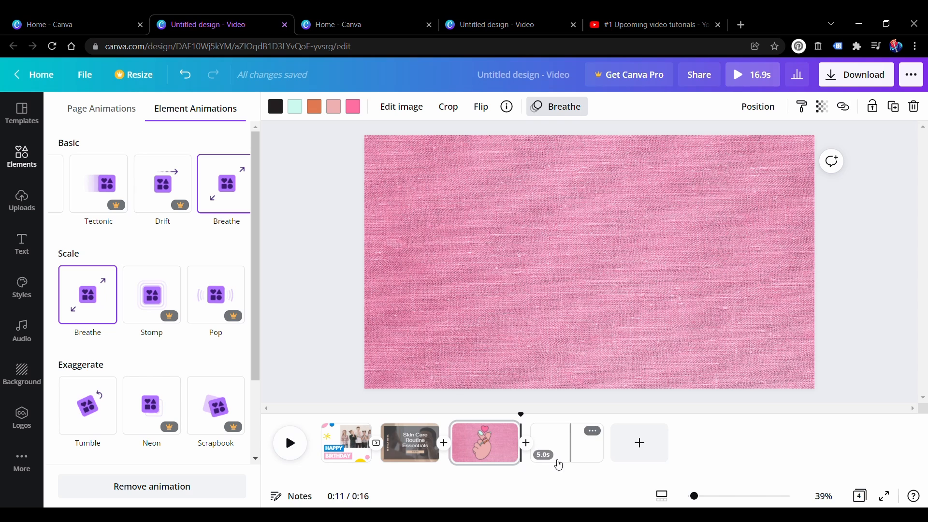
# - Shorten the pink third page to 2.9 seconds and play it from its start, pausing on the blank fourth page
pyautogui.moveTo(464, 464)
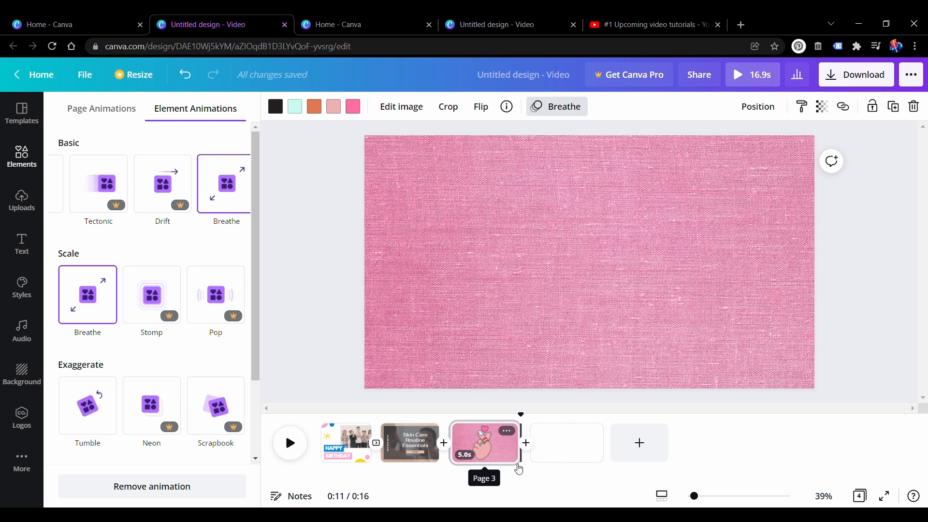
pyautogui.moveTo(523, 452)
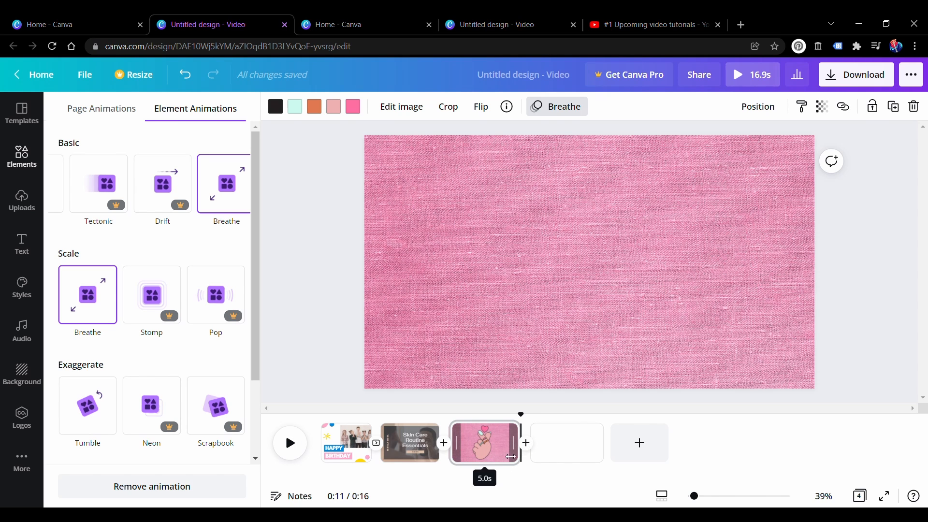
pyautogui.moveTo(510, 457); pyautogui.dragTo(493, 459)
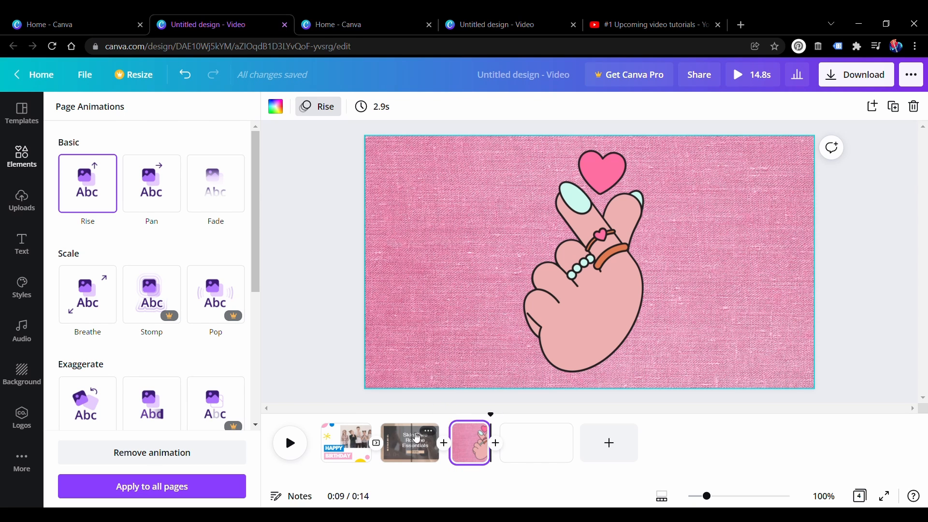
pyautogui.click(455, 420)
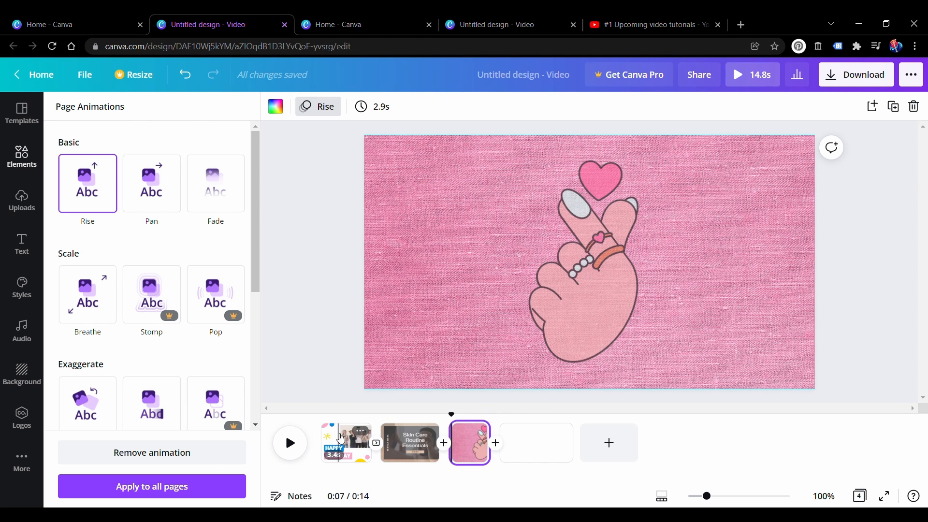
pyautogui.click(290, 442)
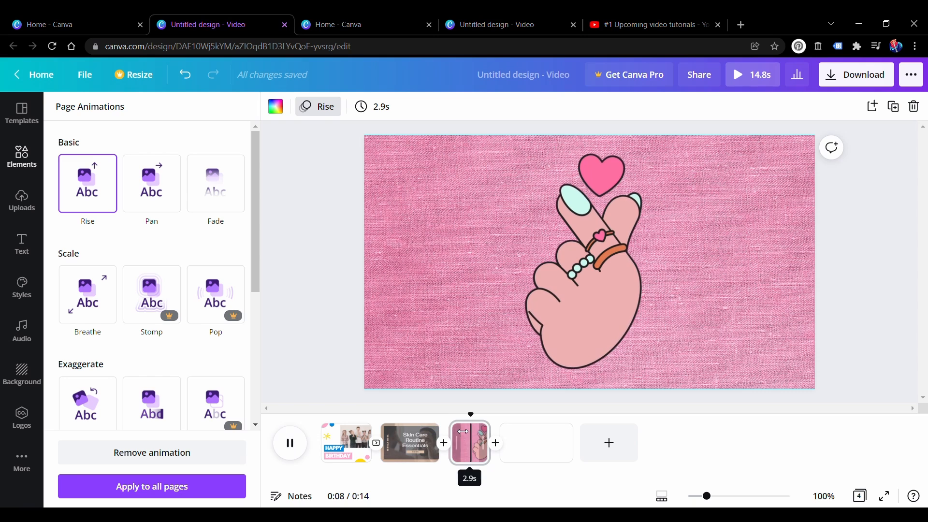
pyautogui.click(296, 445)
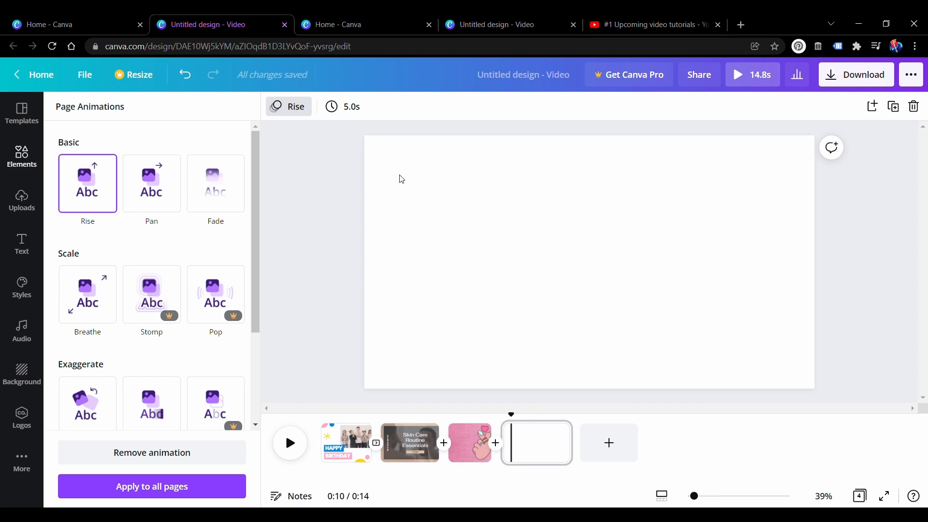
pyautogui.click(14, 121)
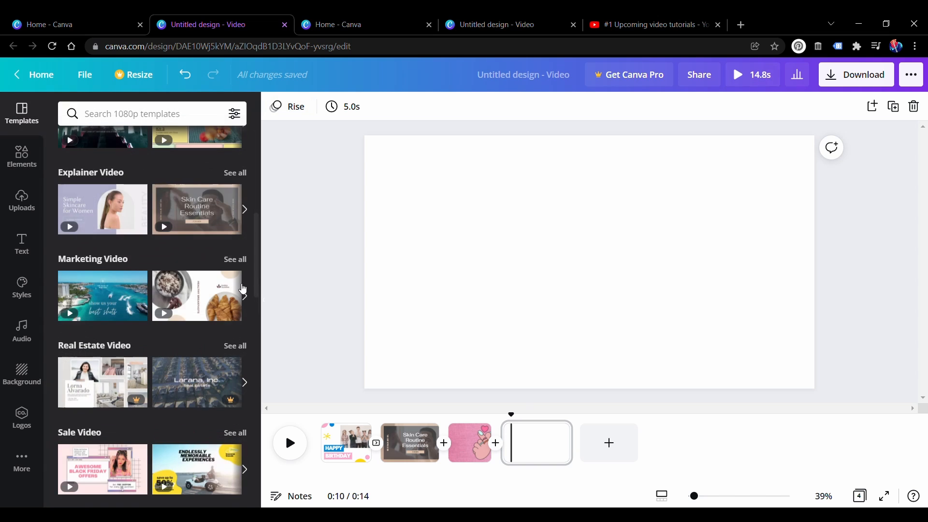
pyautogui.scroll(-3, 197, 353)
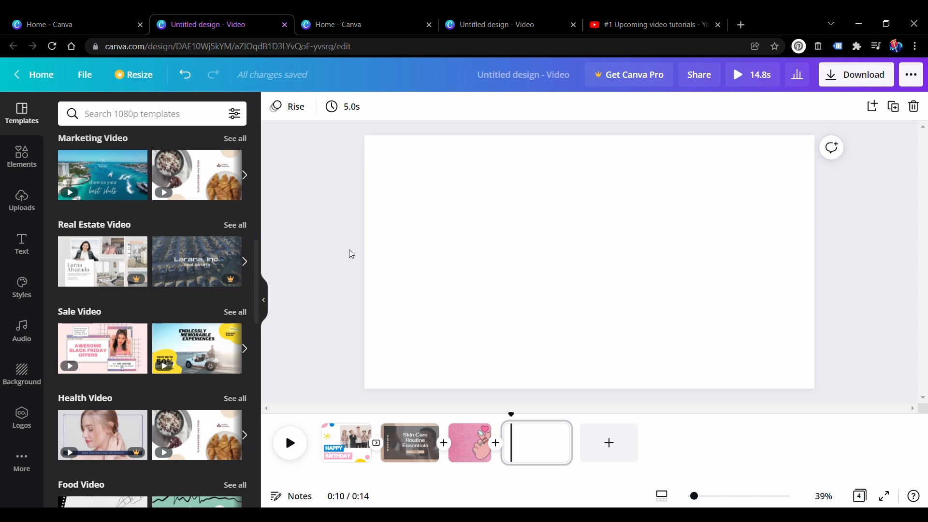
# - Return to the Canva home page and open the existing BEFORE WE PROCEED video from the recent designs
pyautogui.click(48, 24)
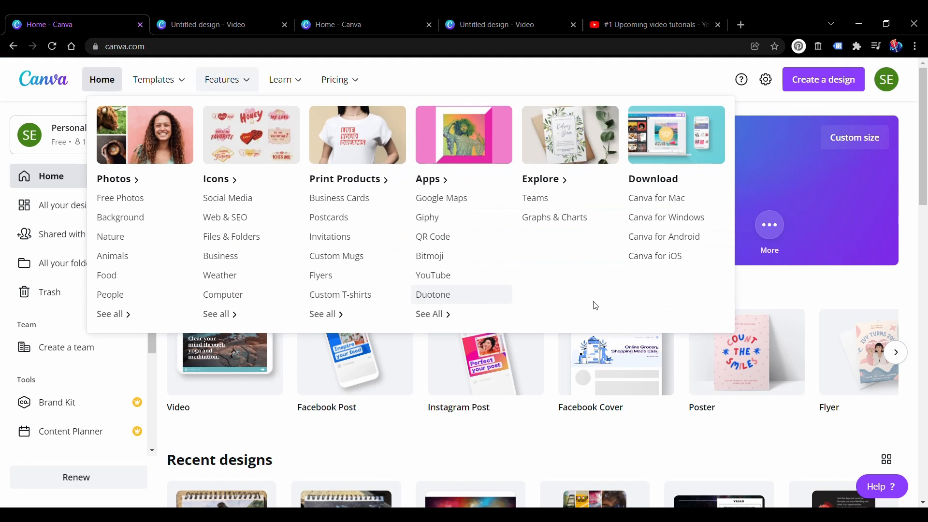
pyautogui.moveTo(926, 183); pyautogui.dragTo(926, 354)
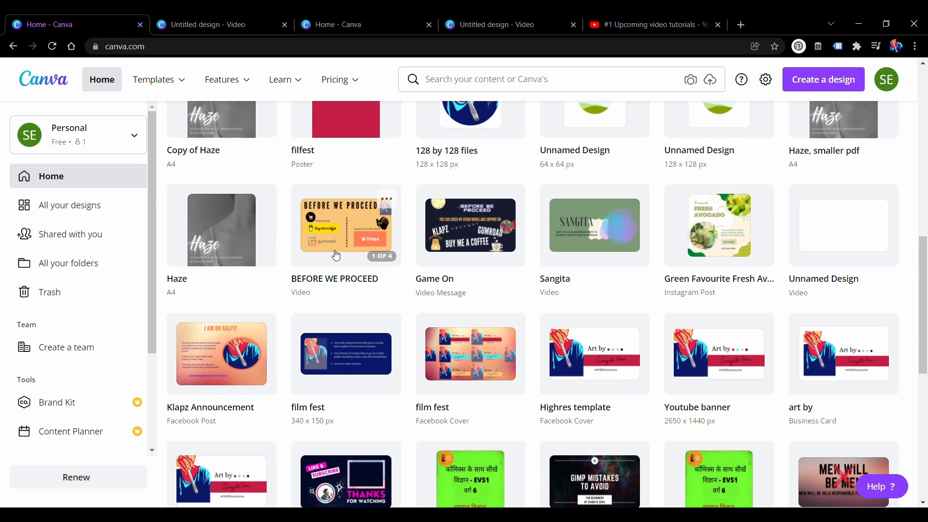
pyautogui.click(351, 251)
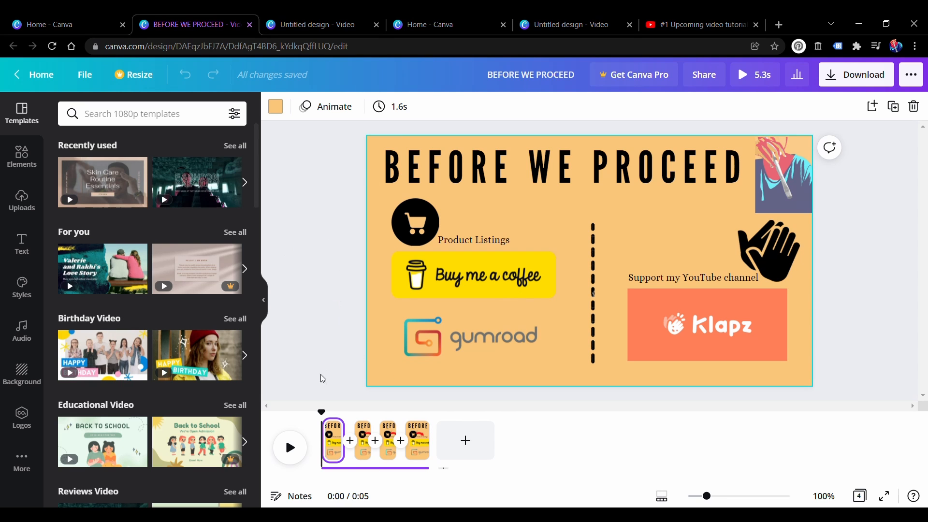
# - Play the BEFORE WE PROCEED video and scrub through its first three pages to show how the arrows appear
pyautogui.click(299, 452)
pyautogui.click(290, 450)
pyautogui.click(290, 447)
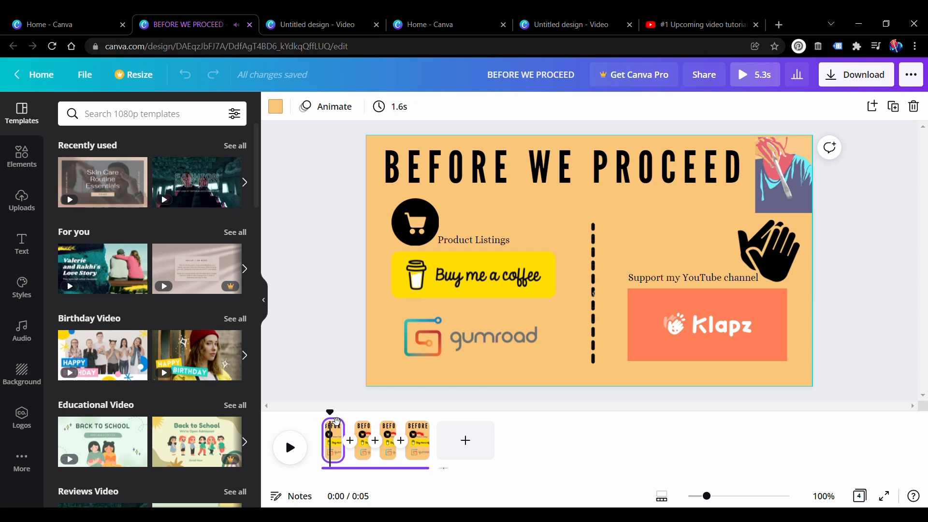
pyautogui.moveTo(337, 421); pyautogui.dragTo(371, 425)
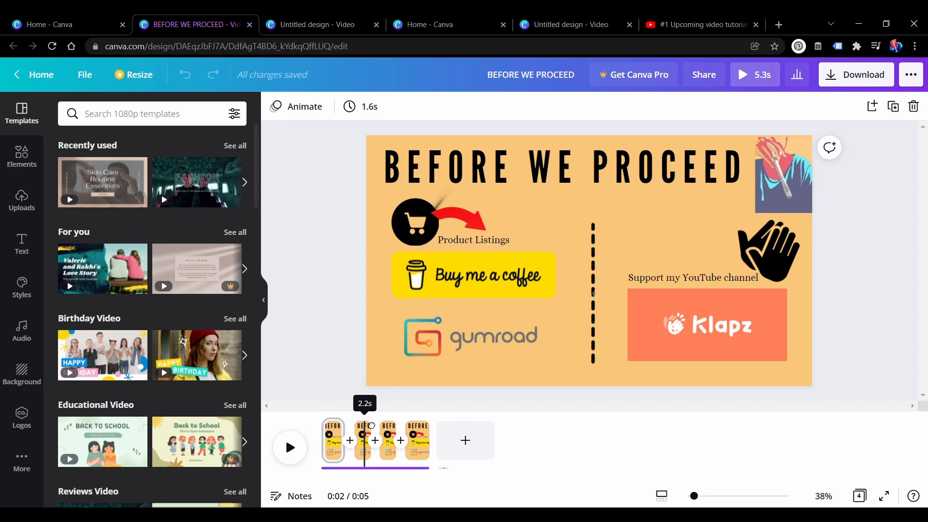
pyautogui.click(368, 425)
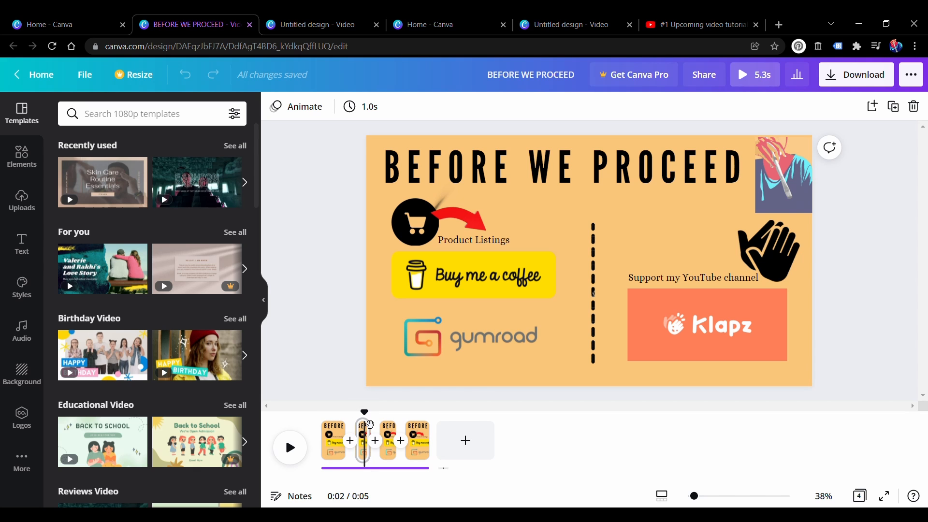
pyautogui.moveTo(370, 420); pyautogui.dragTo(396, 421)
pyautogui.click(396, 421)
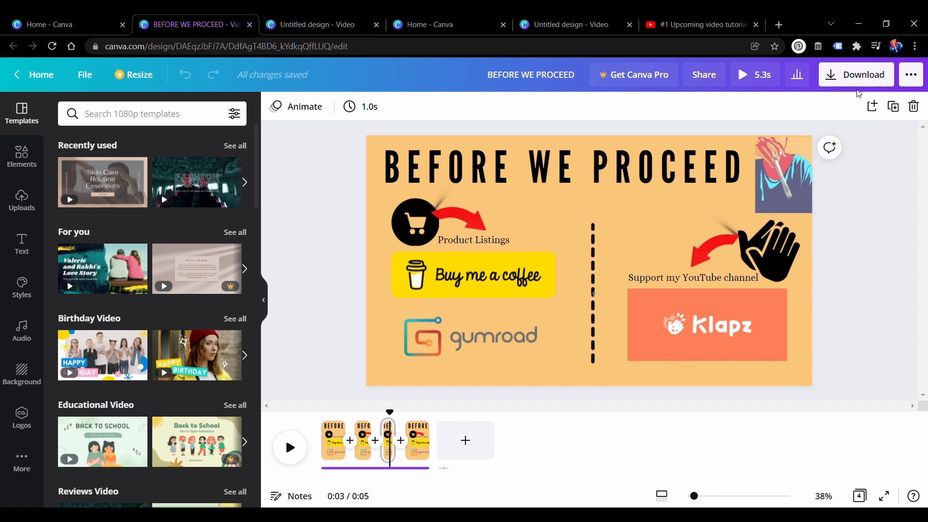
# - Examine the publishing options and the download settings for file type and page selection, and close them without downloading
pyautogui.click(915, 85)
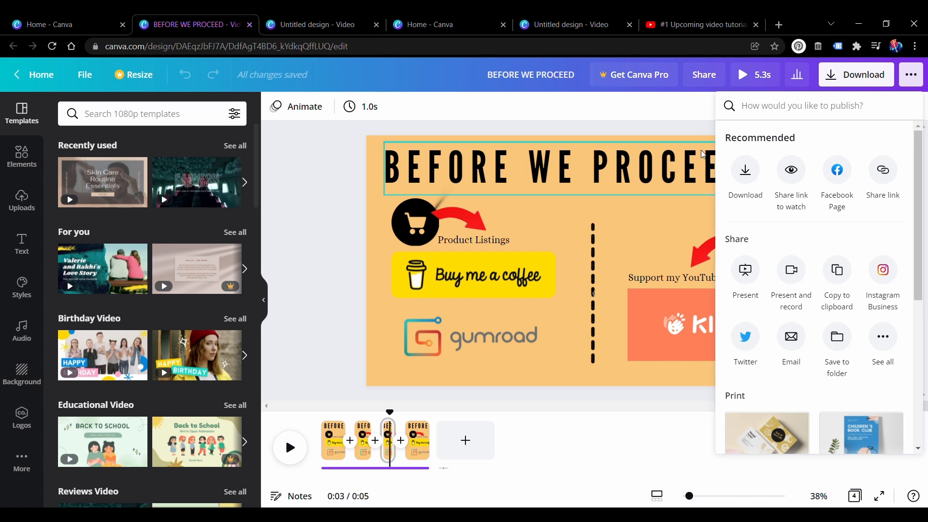
pyautogui.click(836, 77)
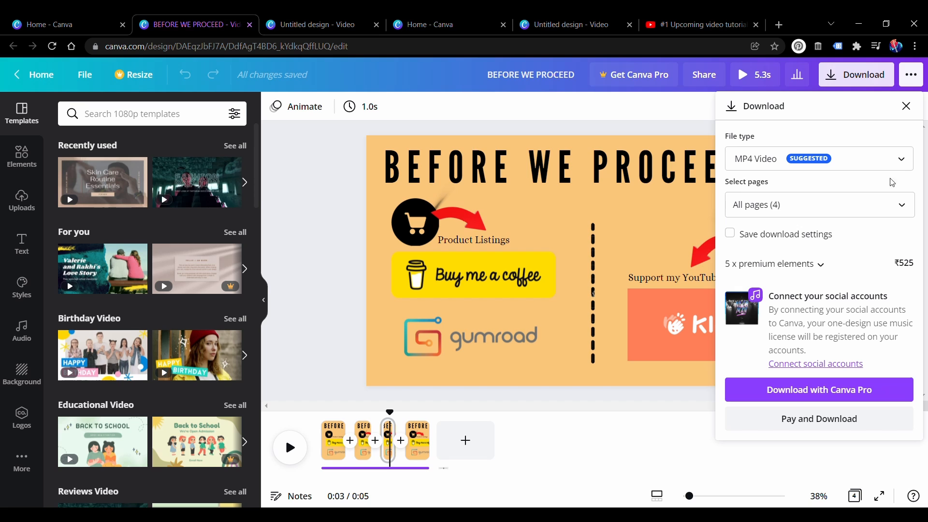
pyautogui.click(903, 206)
pyautogui.click(904, 204)
pyautogui.click(353, 288)
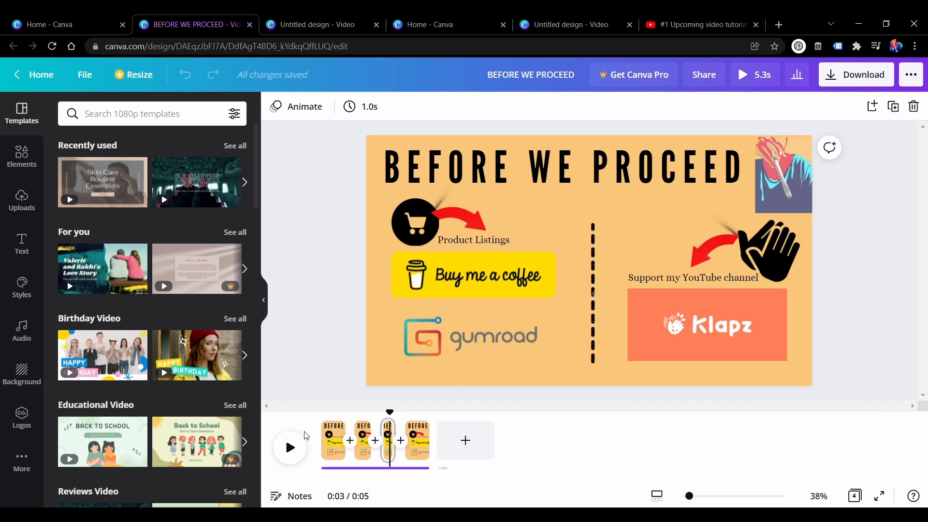
# - Return to the first page of the video and browse the video template categories down to YouTube Video
pyautogui.click(327, 413)
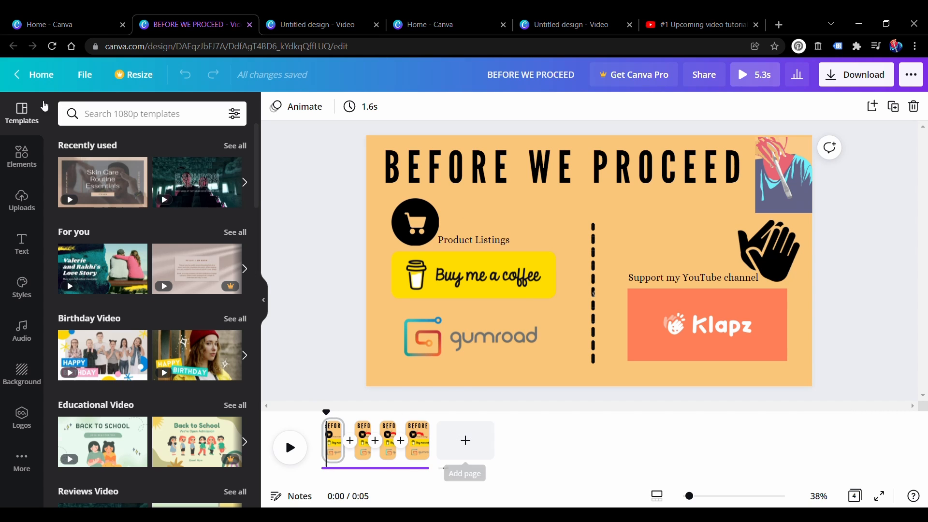
pyautogui.scroll(-6, 136, 271)
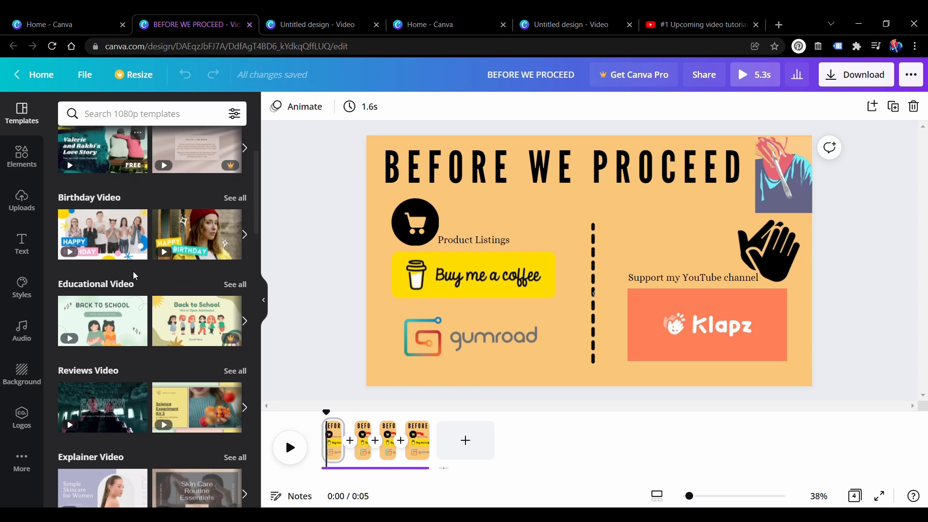
pyautogui.scroll(-7, 139, 276)
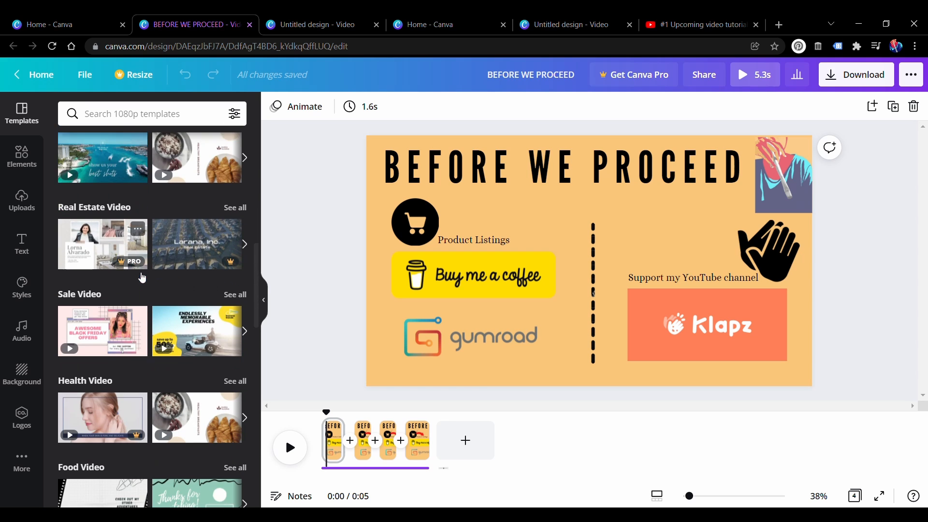
pyautogui.scroll(-5, 144, 277)
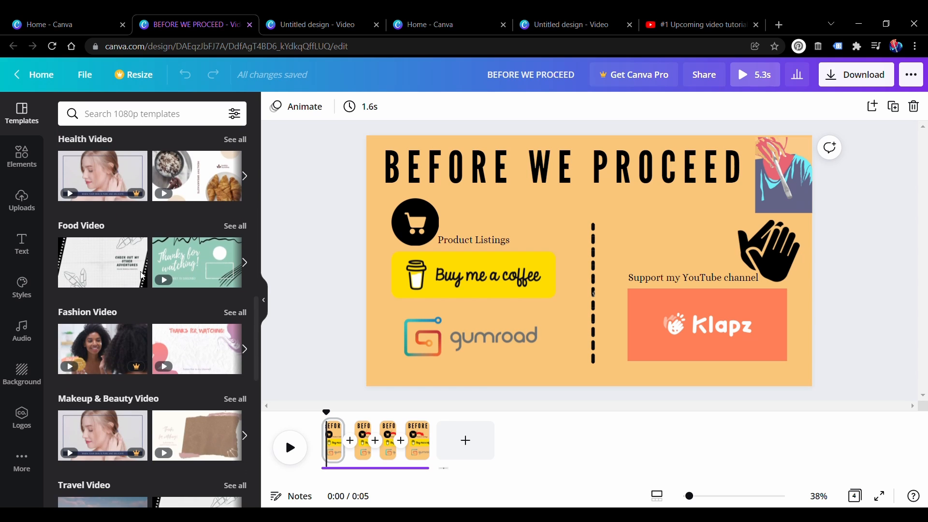
pyautogui.scroll(-1, 146, 275)
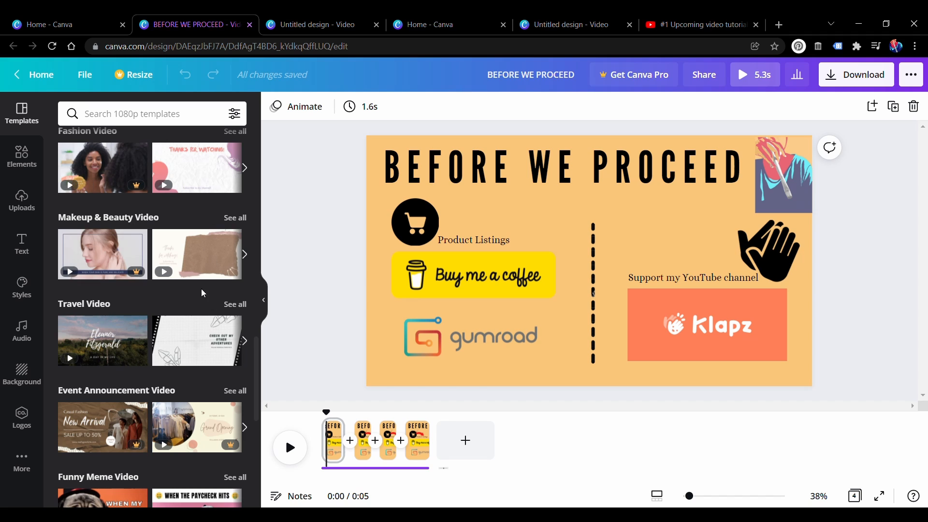
pyautogui.scroll(-5, 214, 292)
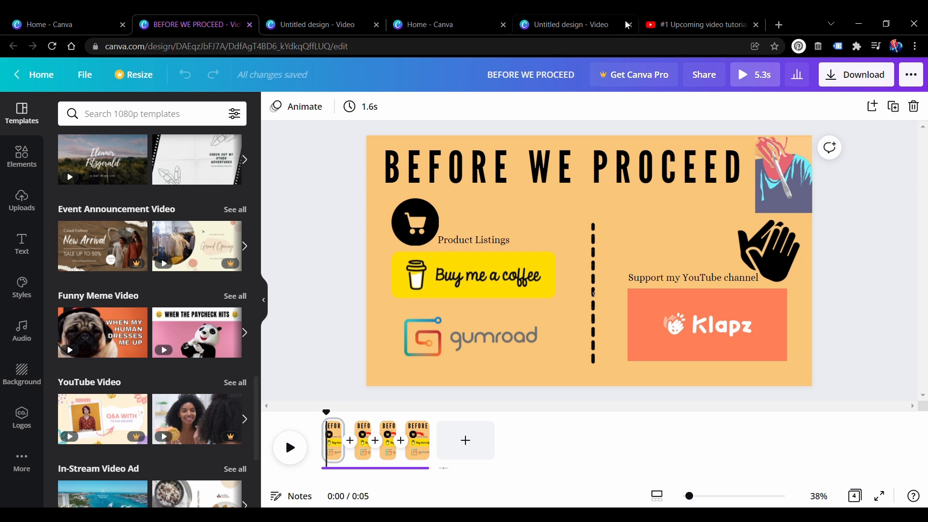
# - Switch to YouTube to view the Video creation for beginners playlist and return to the BEFORE WE PROCEED design in Canva
pyautogui.click(686, 22)
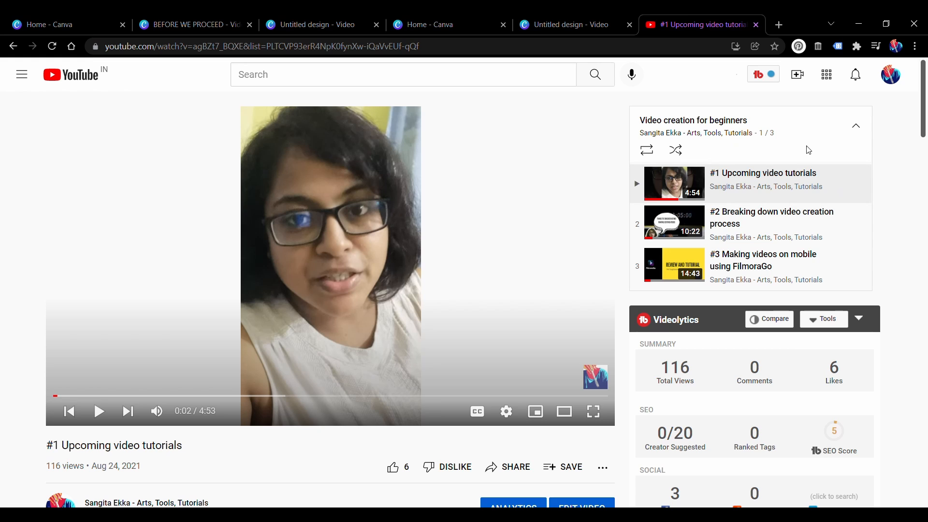
pyautogui.scroll(-1, 794, 192)
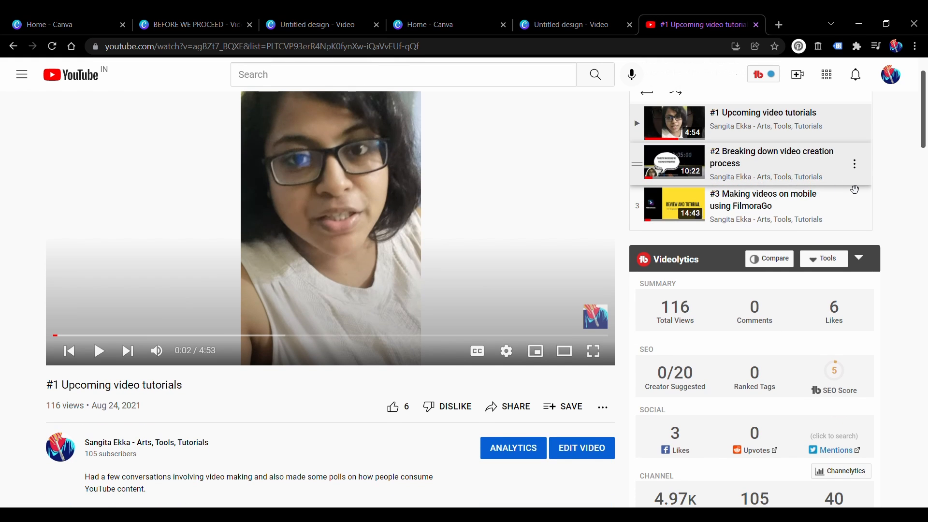
pyautogui.scroll(1, 720, 184)
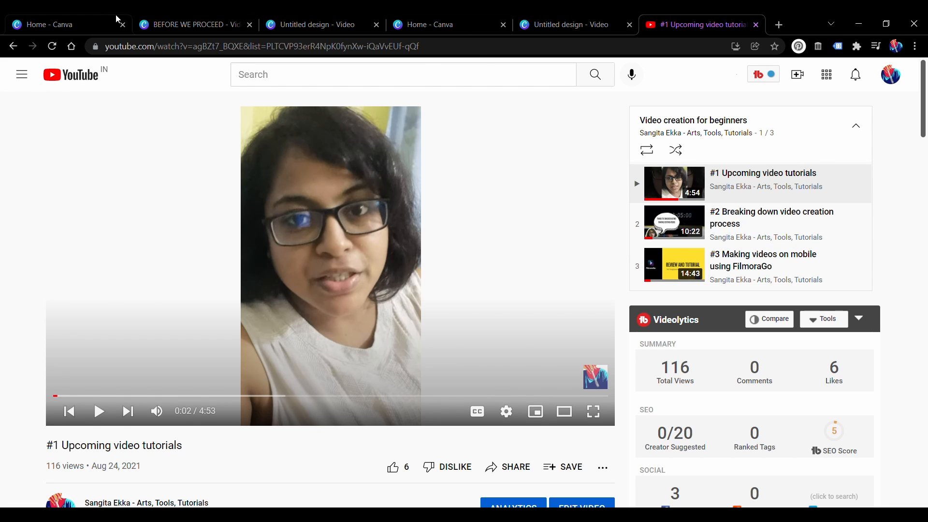
pyautogui.click(167, 19)
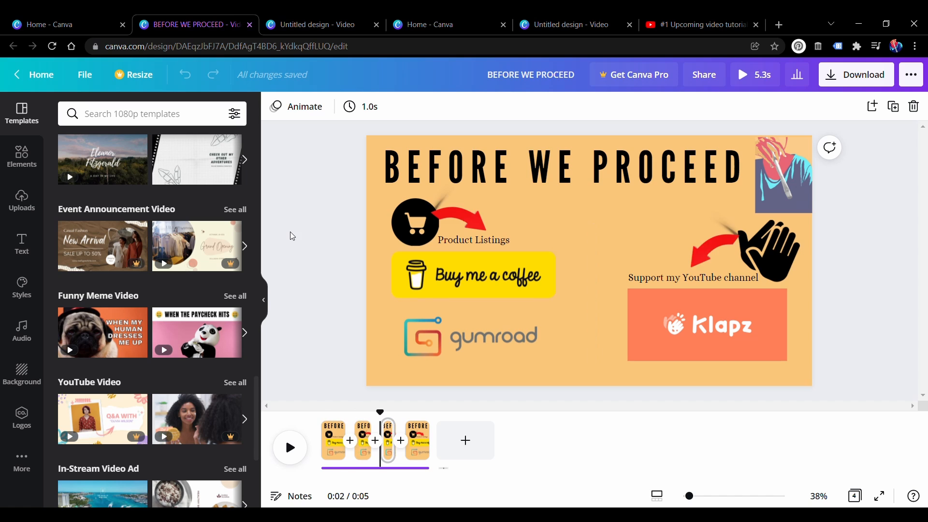